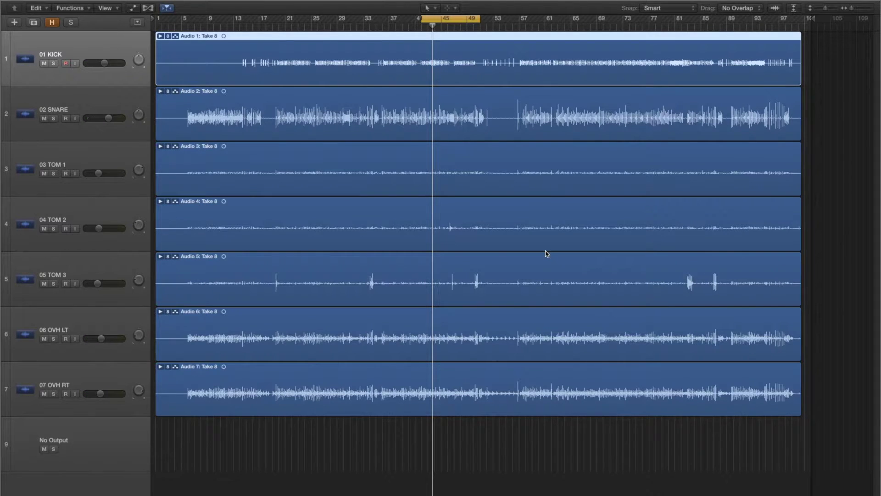
Play the looped drum section, show the mixer and open the Channel EQ on the 01 KICK channel.
key("space")
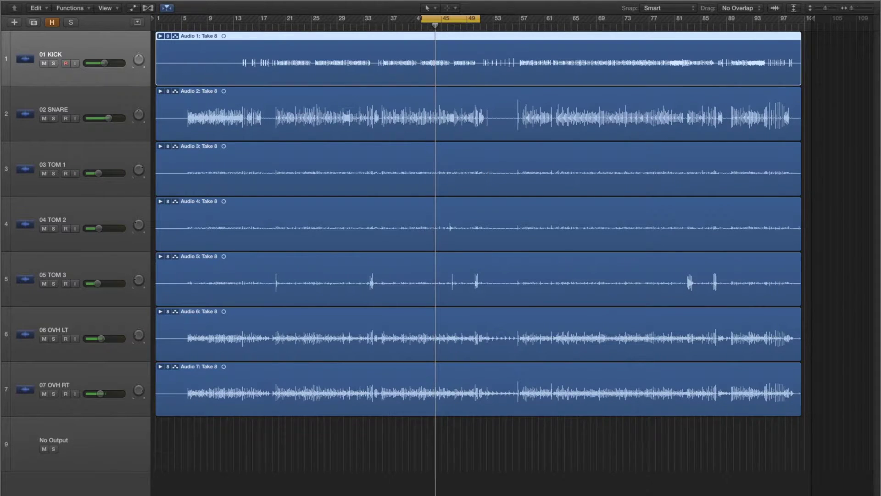
key("x")
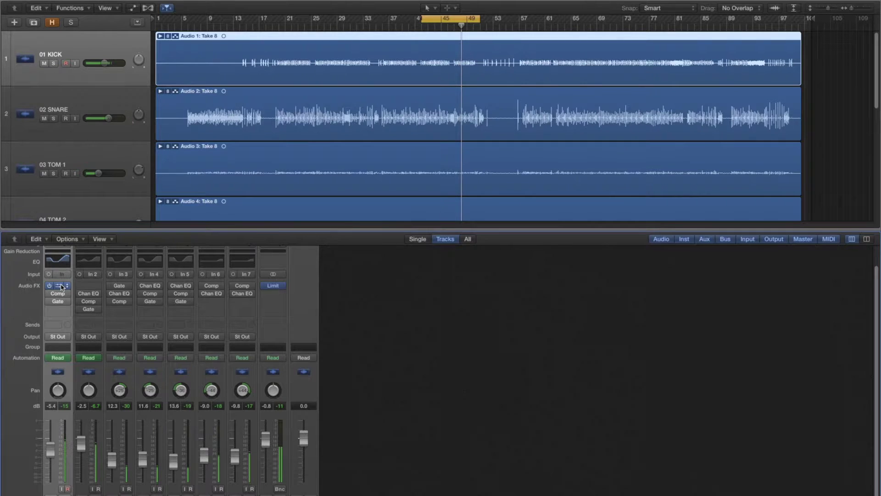
left_click(58, 285)
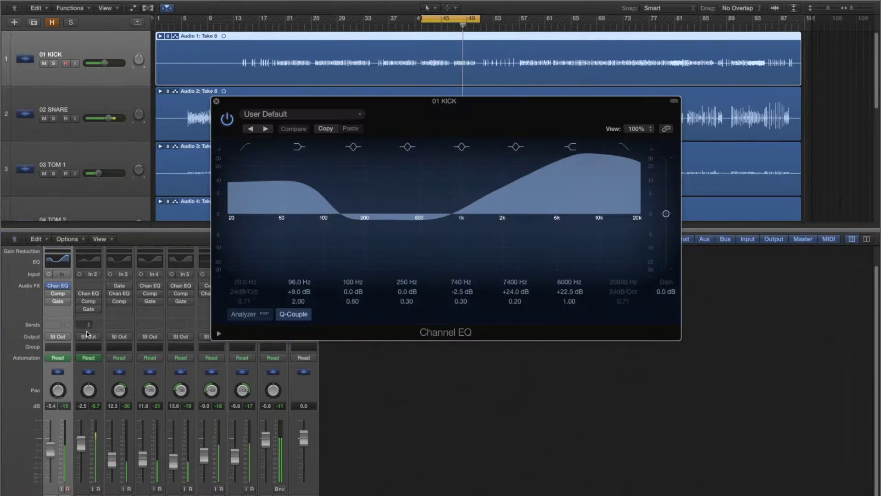
Switch off the kick EQ's 96 Hz, 740 Hz, 7400 Hz and 6000 Hz bands one at a time during playback.
left_click(299, 147)
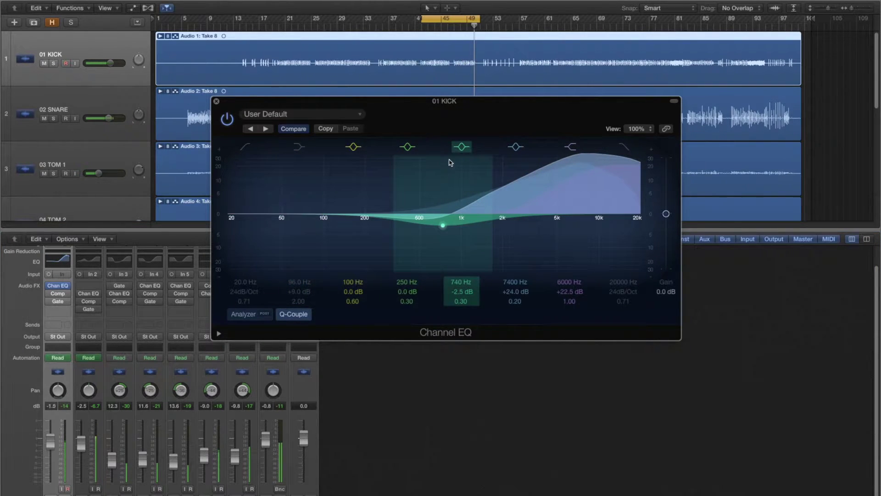
left_click(460, 146)
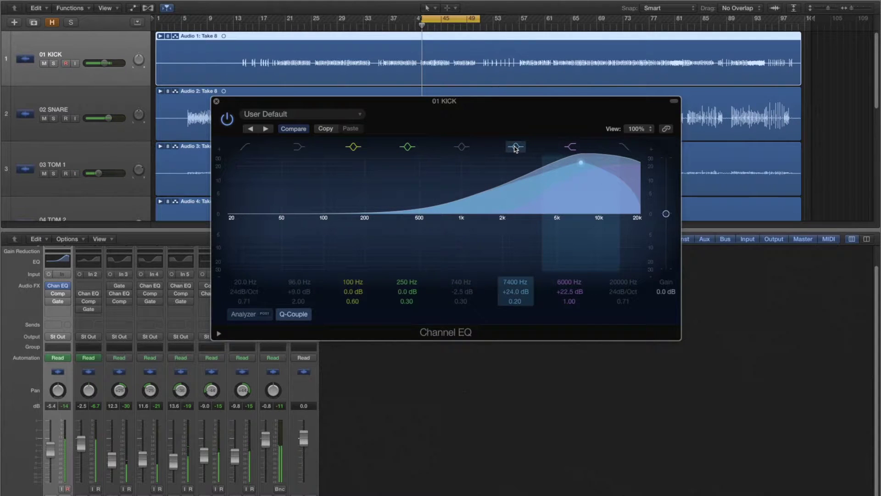
left_click(516, 147)
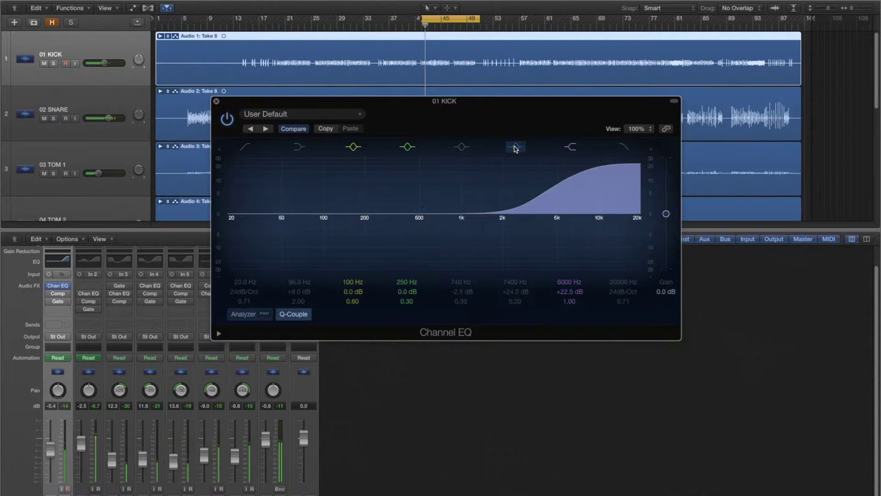
left_click(571, 147)
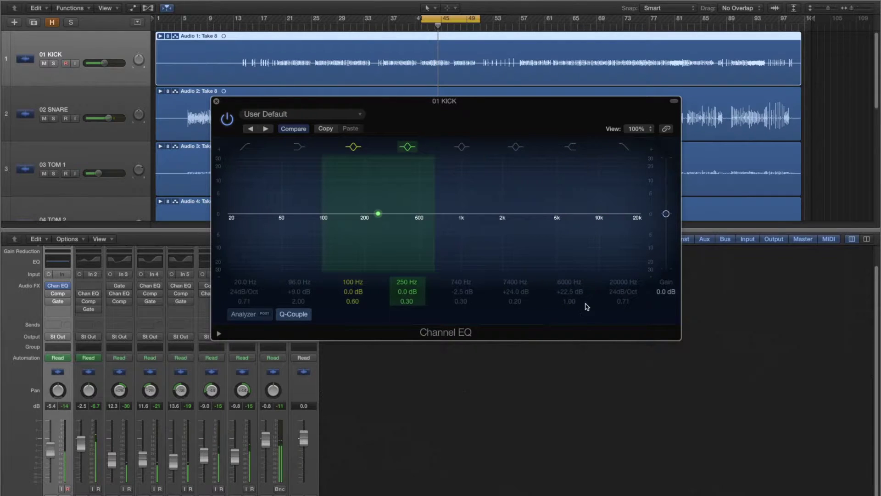
Switch the kick EQ's 6000 Hz, 7400 Hz, 740 Hz and 96 Hz bands back on and close the Channel EQ.
left_click(571, 147)
left_click(516, 148)
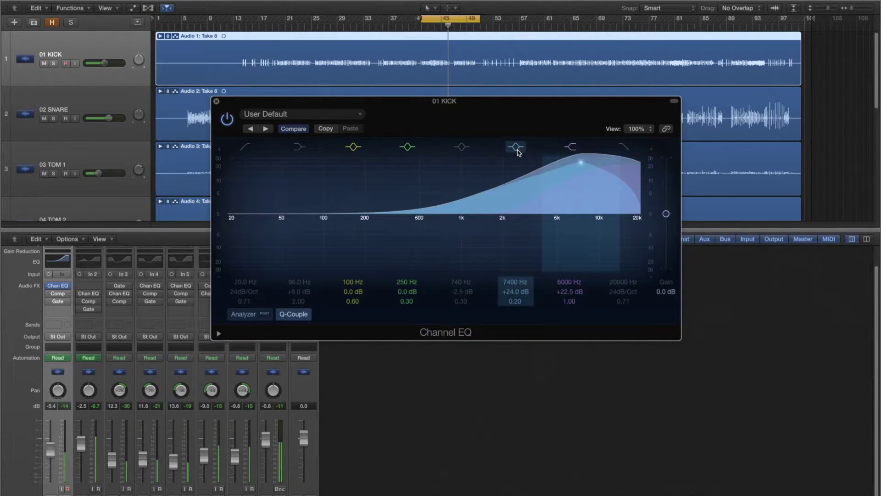
left_click(461, 147)
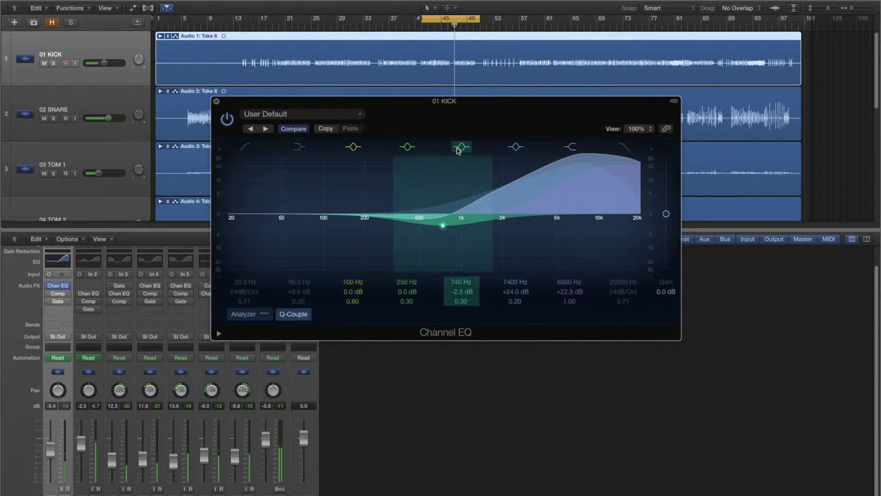
left_click(246, 147)
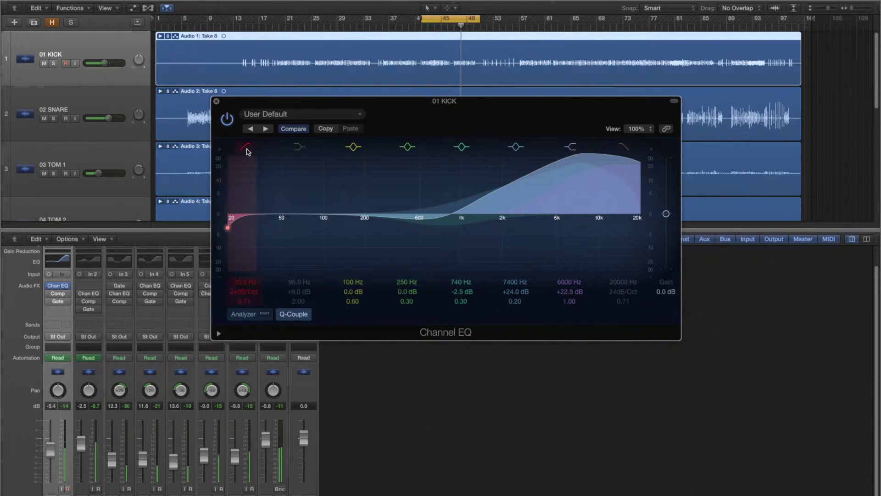
left_click(247, 148)
left_click(299, 147)
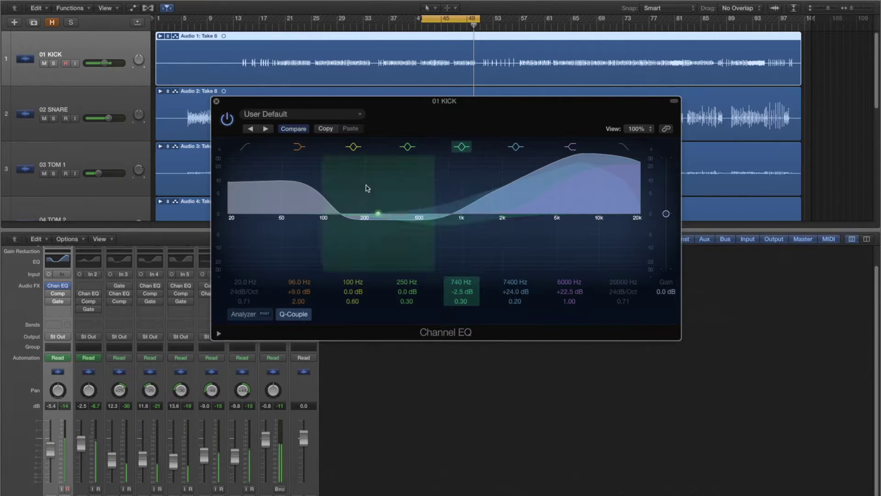
left_click(217, 102)
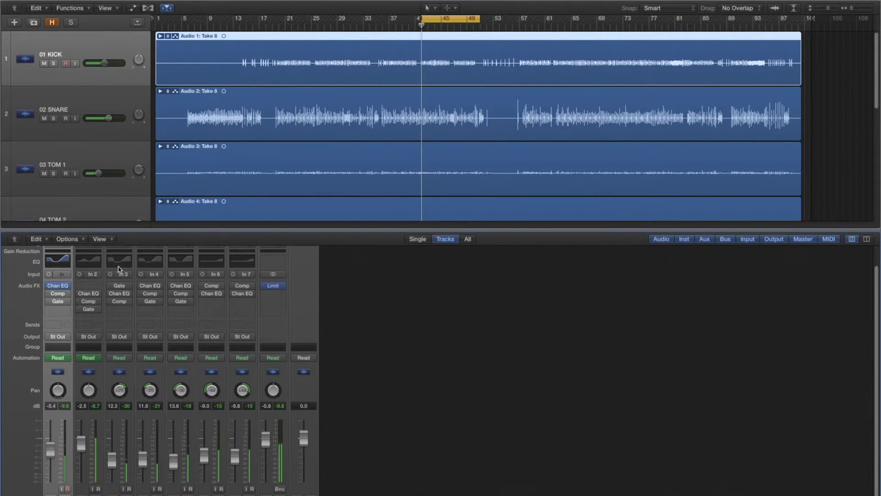
Switch on the kick channel's Compressor, review its ratio, threshold, knee, attack, release and make-up settings, and close it.
mouse_move(60, 296)
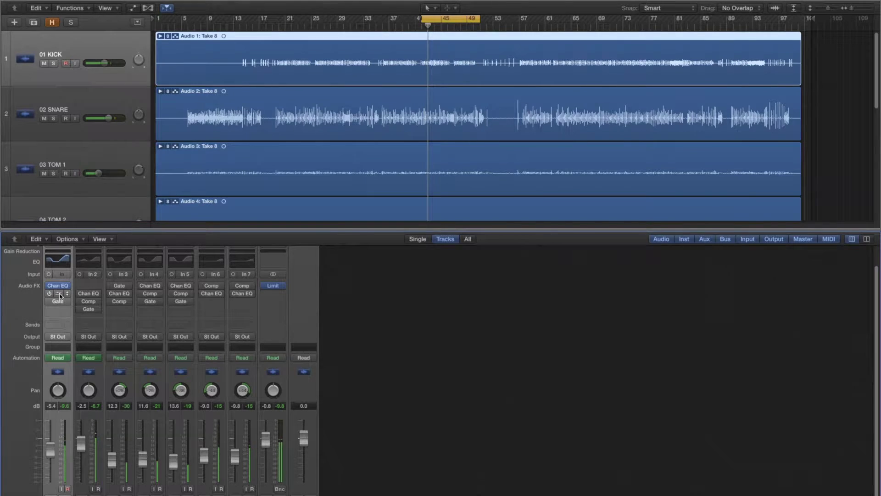
left_click(59, 296)
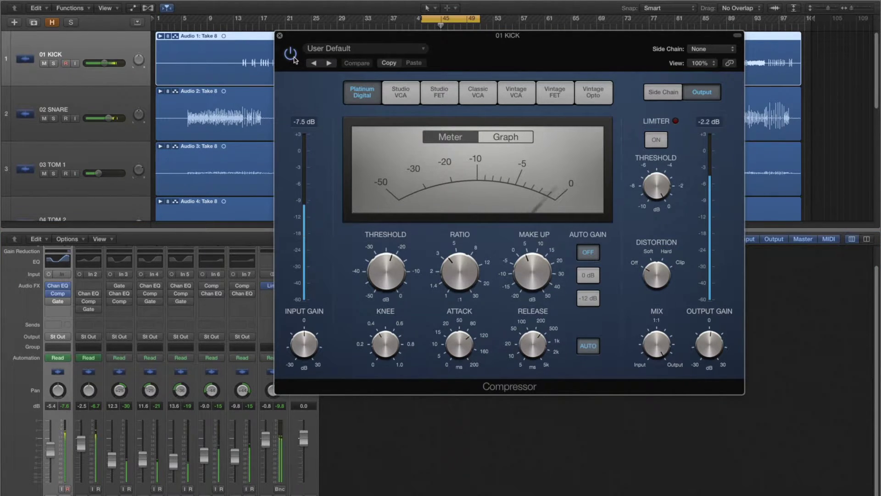
mouse_move(460, 260)
mouse_move(387, 263)
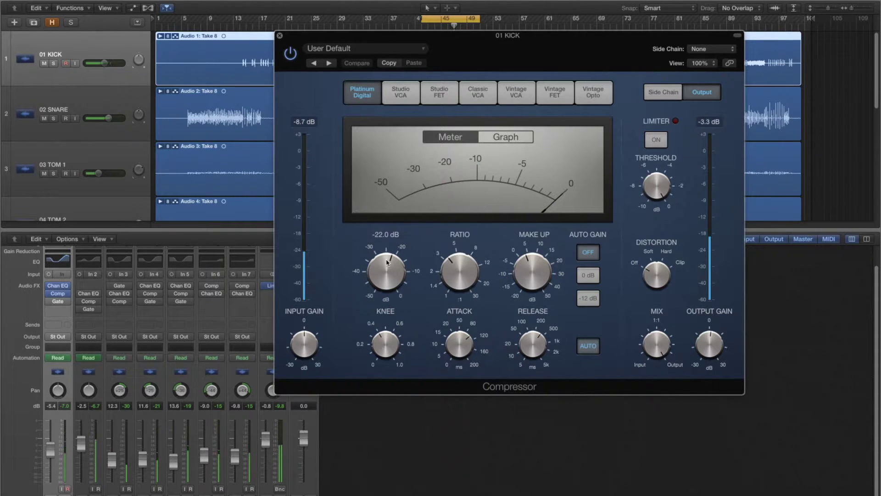
mouse_move(379, 351)
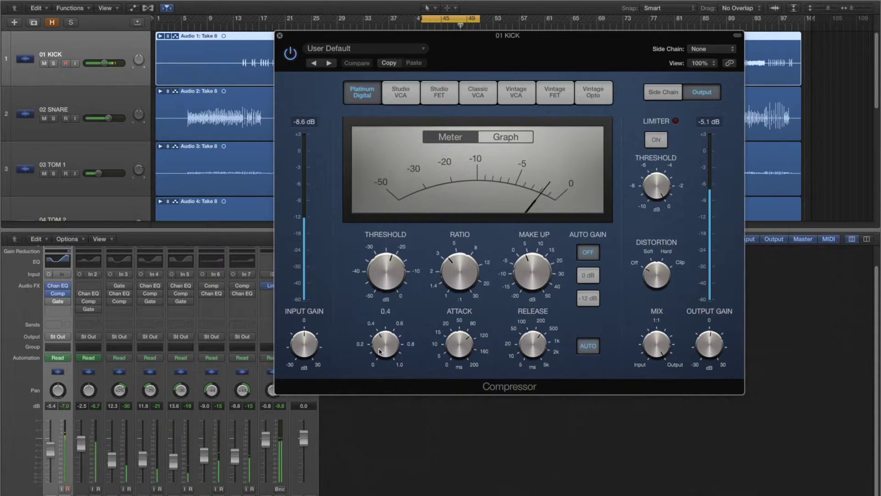
mouse_move(452, 348)
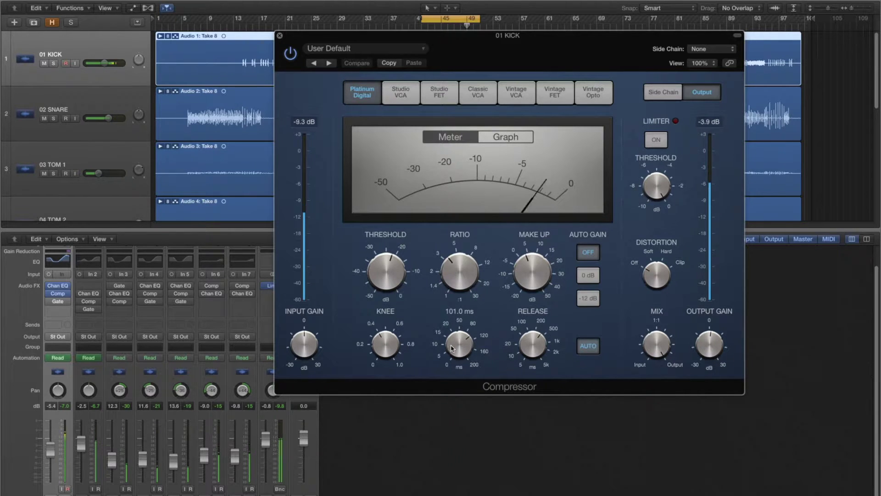
mouse_move(551, 348)
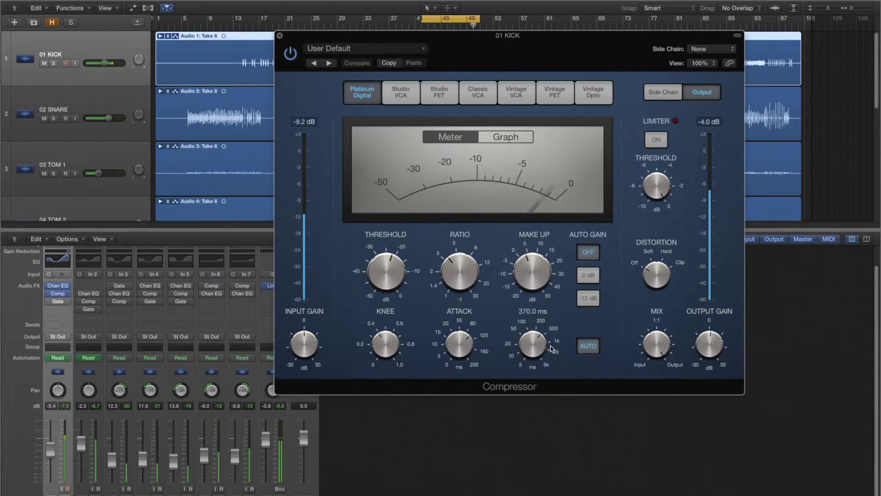
mouse_move(539, 283)
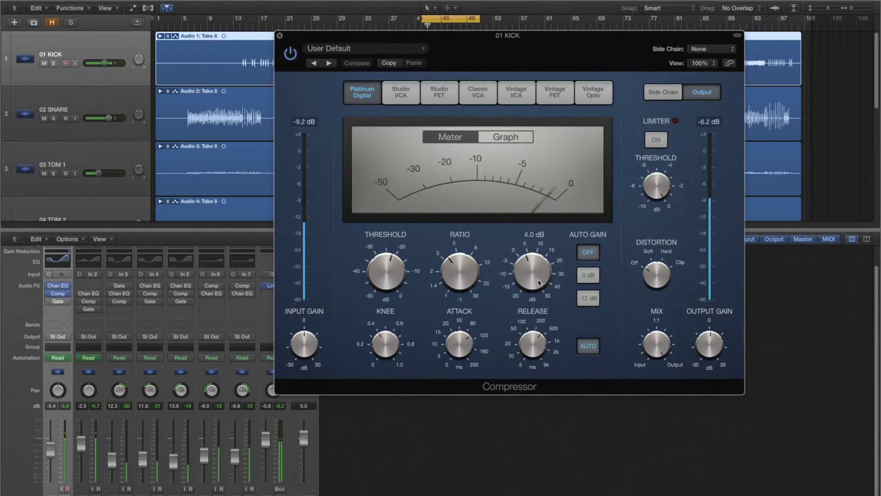
left_click(291, 54)
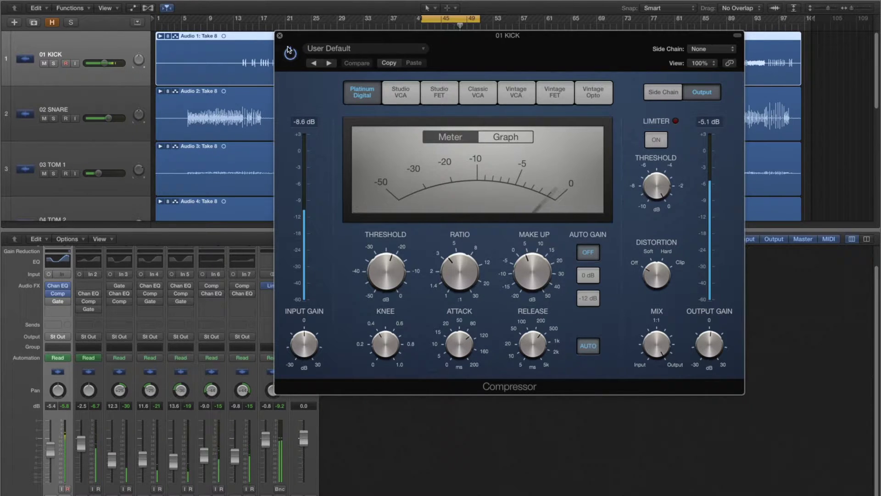
left_click(279, 36)
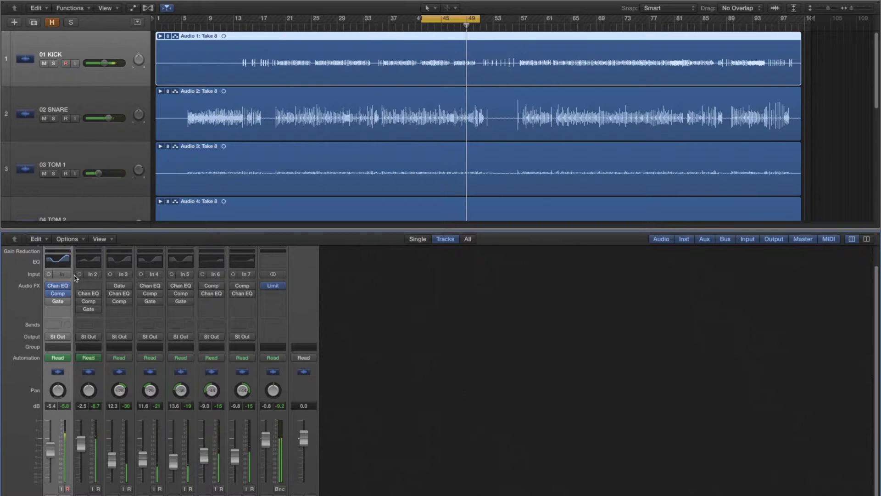
Compare the compressed kick with its Channel EQ bypassed and active, leave the EQ on and close it.
left_click(58, 287)
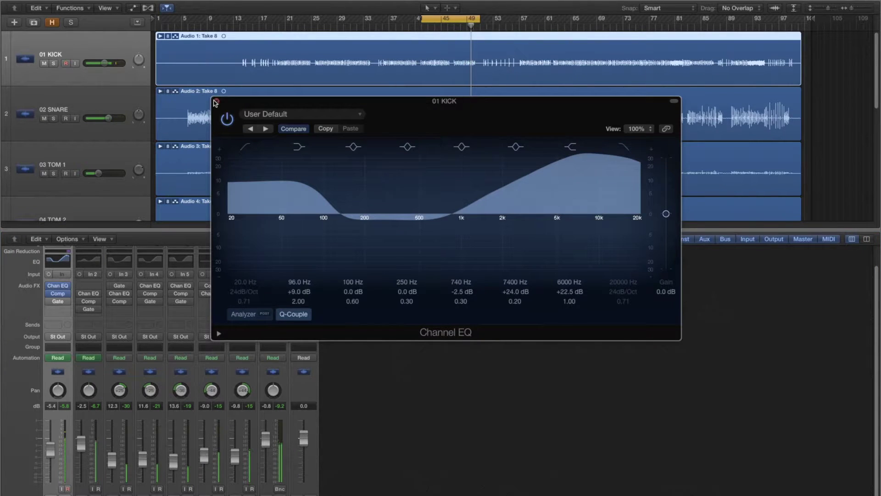
left_click(226, 120)
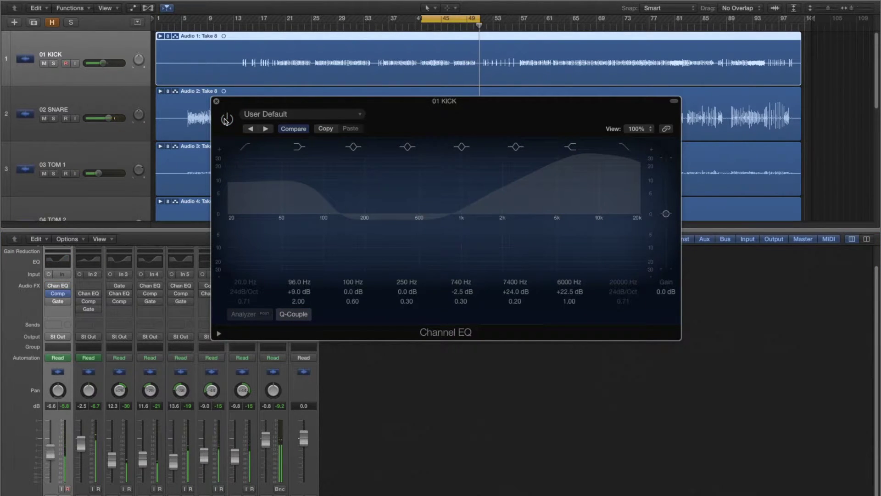
left_click(226, 119)
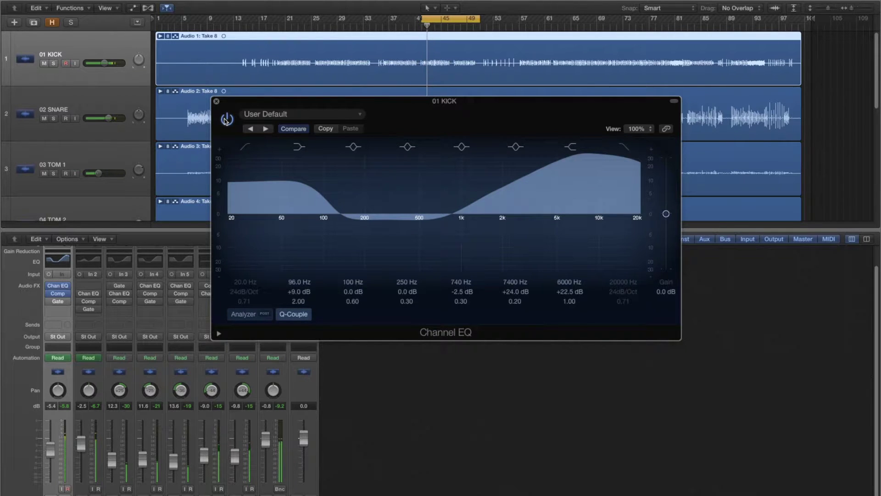
left_click(225, 120)
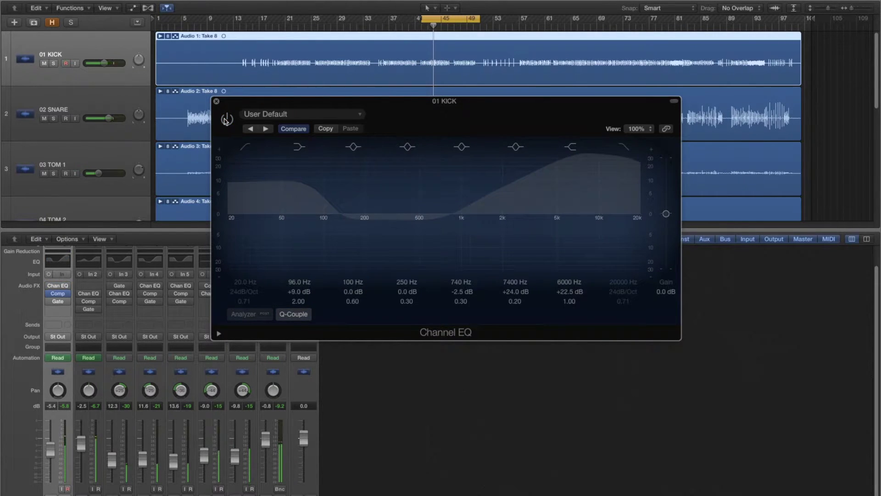
left_click(226, 119)
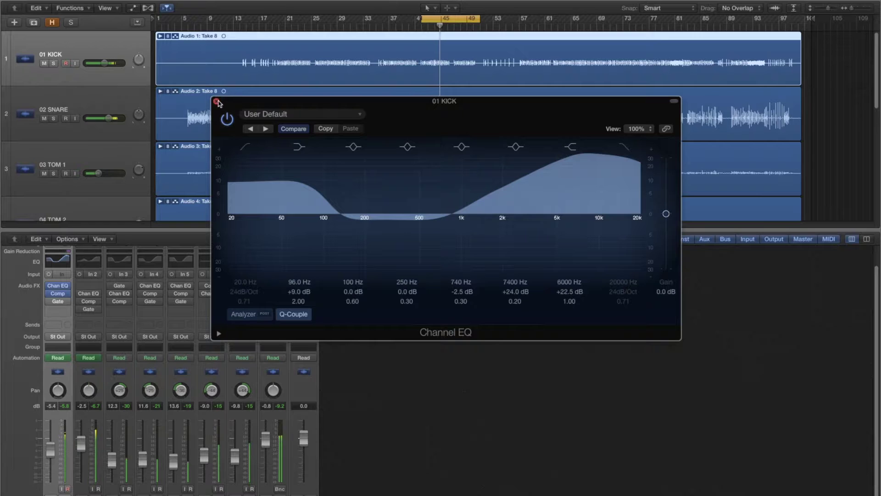
left_click(216, 102)
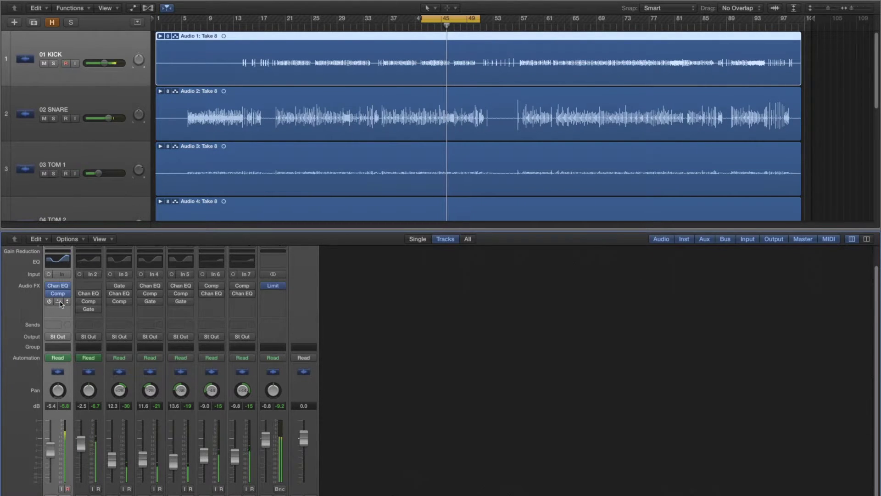
Solo the kick track, switch on its Noise Gate, compare the gated and ungated sound, and close the gate.
key("s")
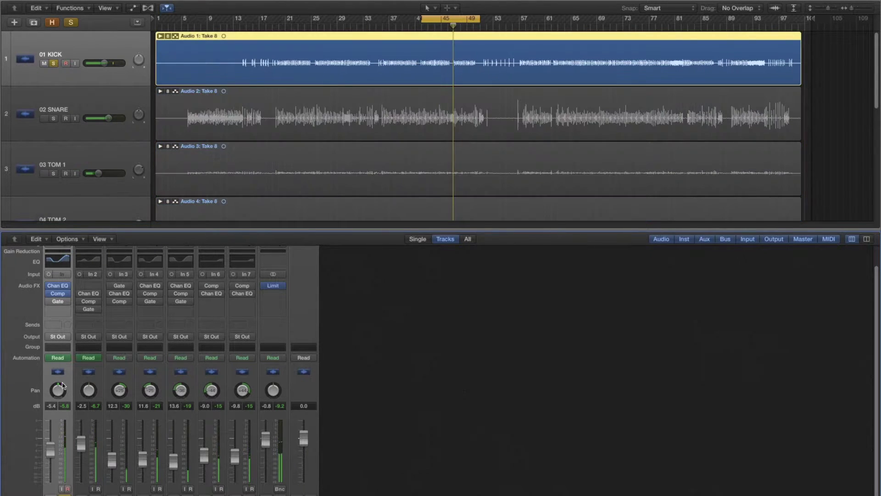
left_click(58, 301)
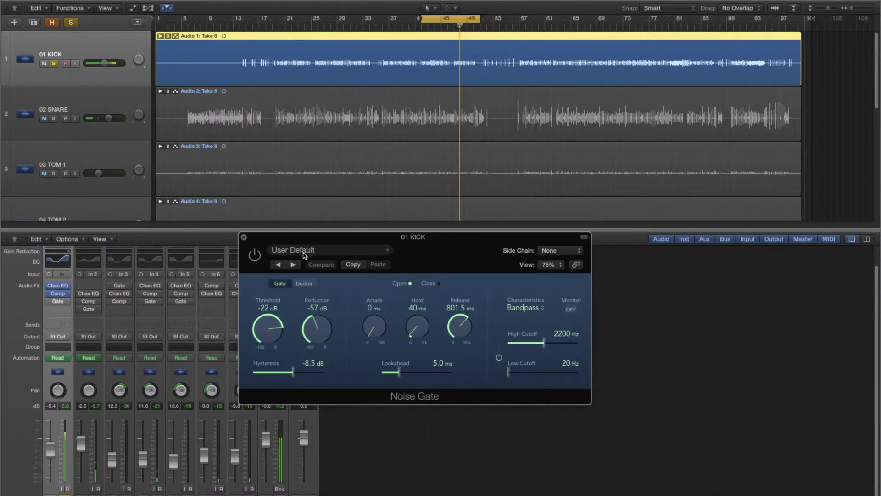
left_click(255, 256)
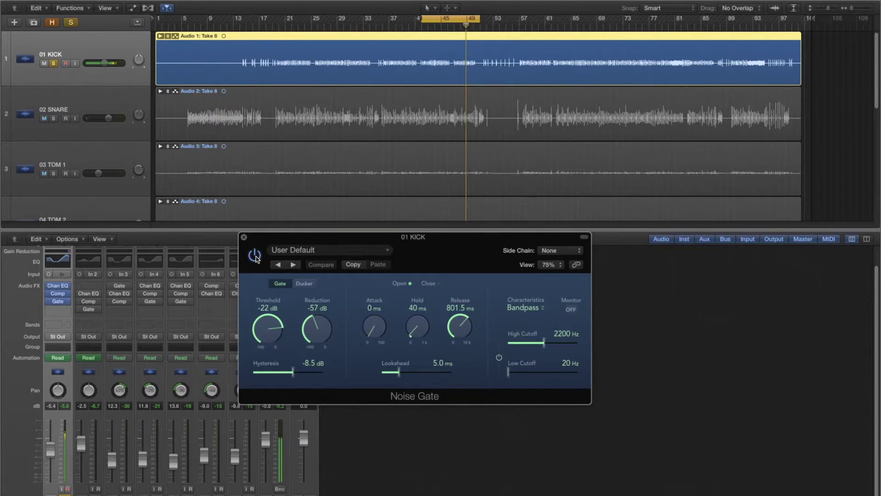
left_click(255, 256)
left_click(255, 256)
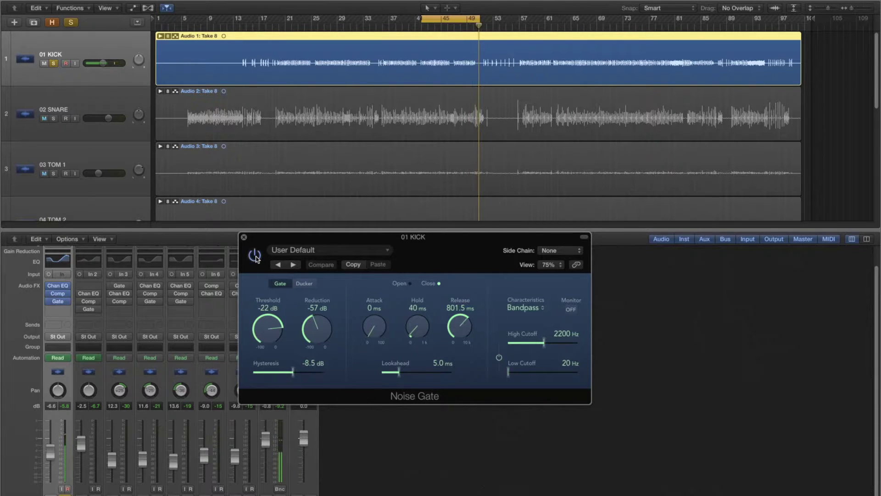
left_click(244, 237)
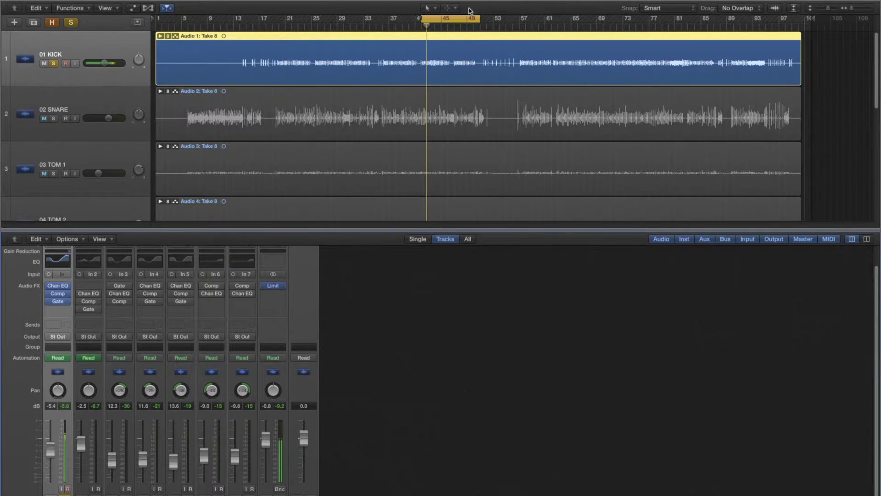
Move the cycle area to around bar 53, compare the soloed kick with its Noise Gate active and bypassed, and close the gate switched on.
left_click_drag(449, 20, 516, 21)
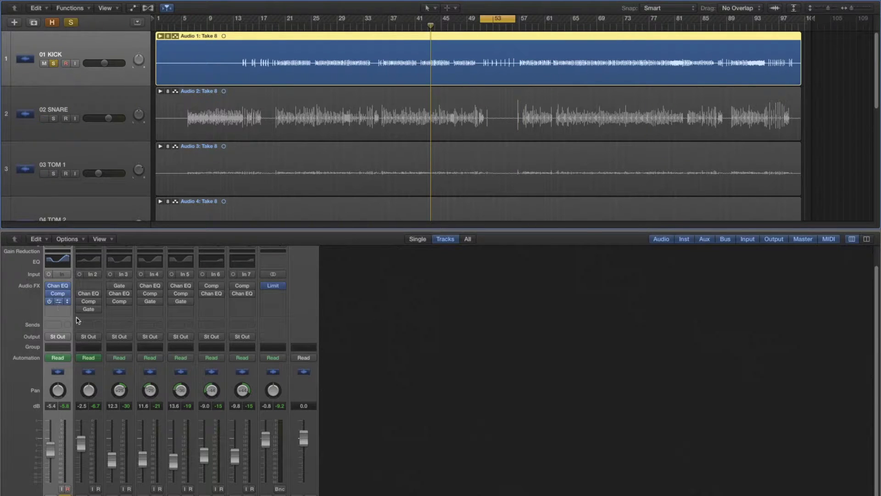
left_click(58, 302)
key("space")
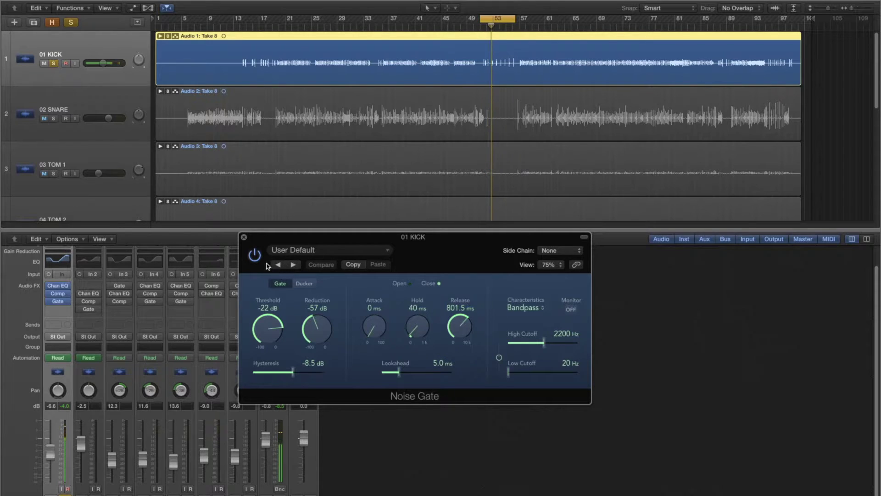
left_click(255, 255)
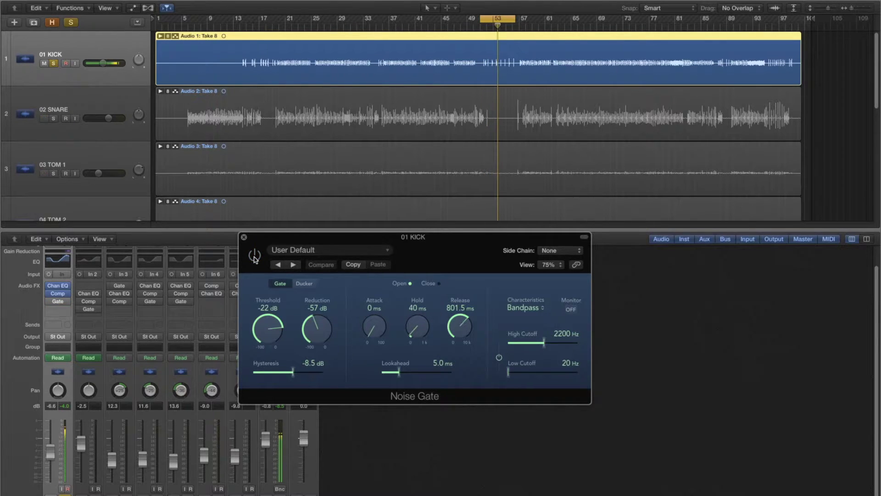
left_click(254, 255)
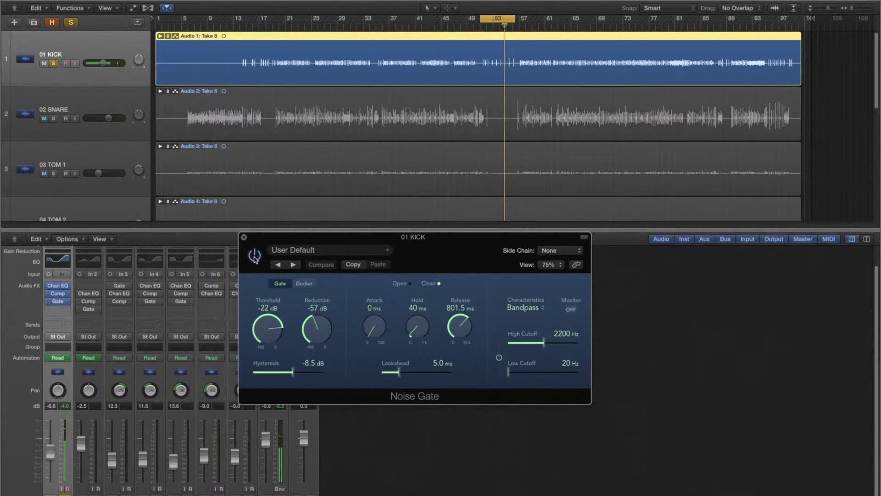
left_click(255, 257)
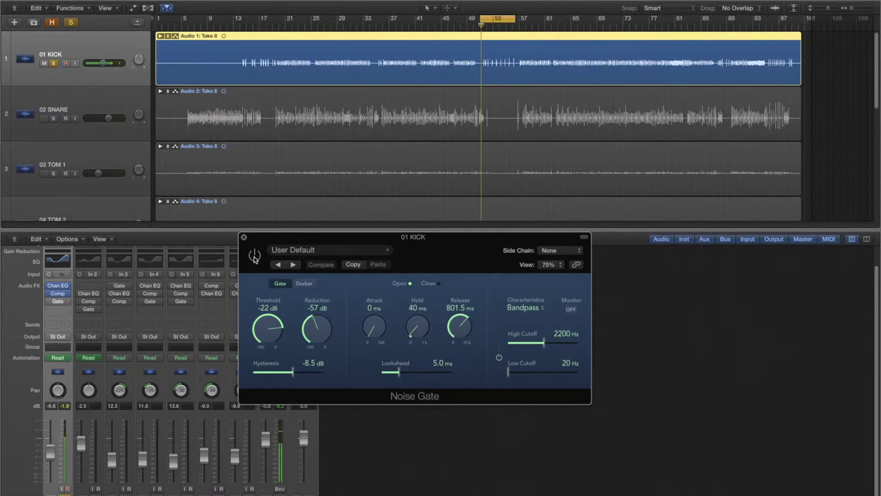
left_click(254, 256)
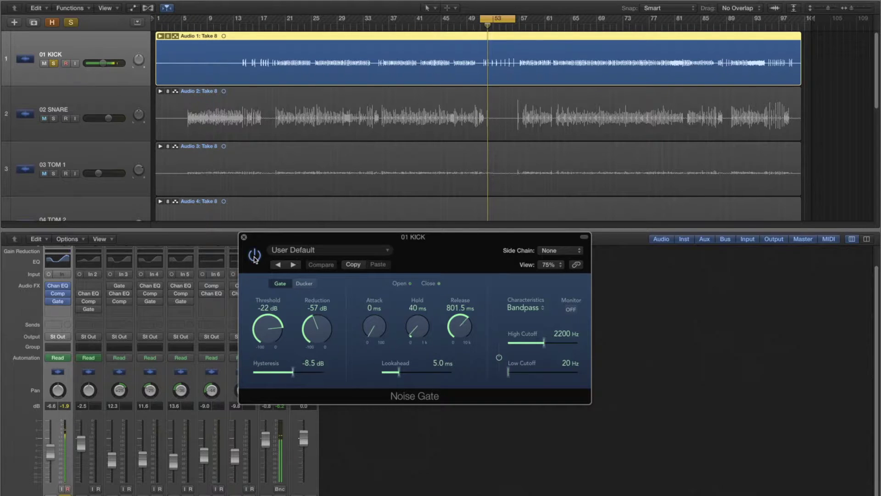
left_click(255, 259)
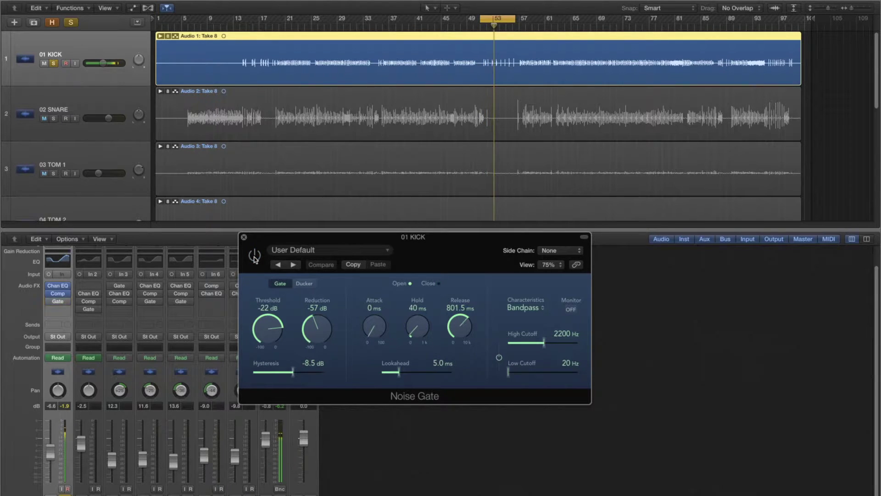
left_click(255, 257)
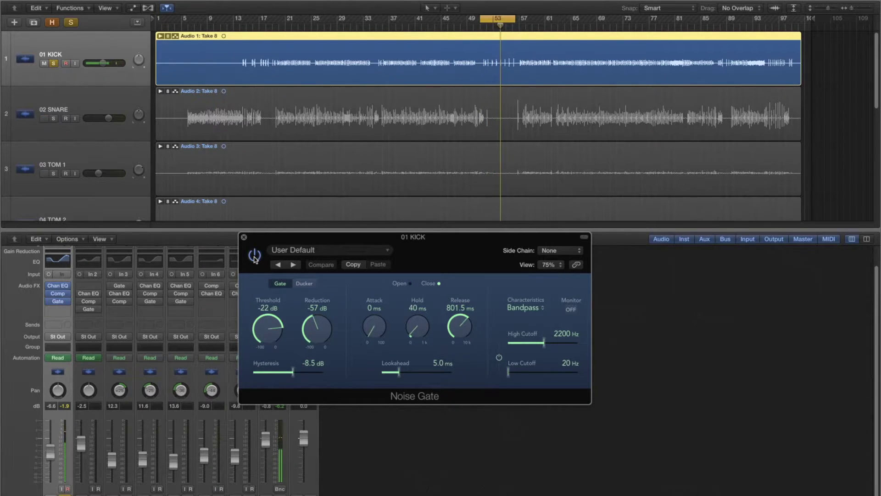
left_click(243, 237)
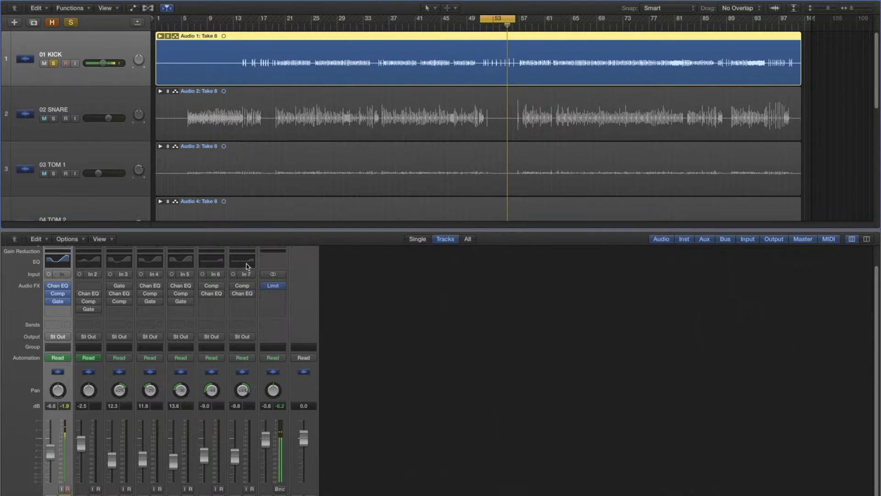
Turn off cycle playback, unsolo the kick and select the snare channel.
left_click(496, 19)
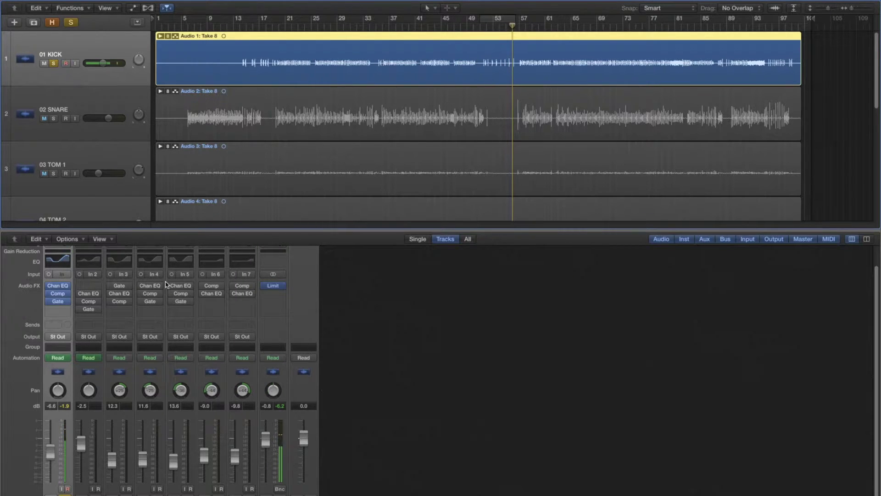
key("ctrl+s")
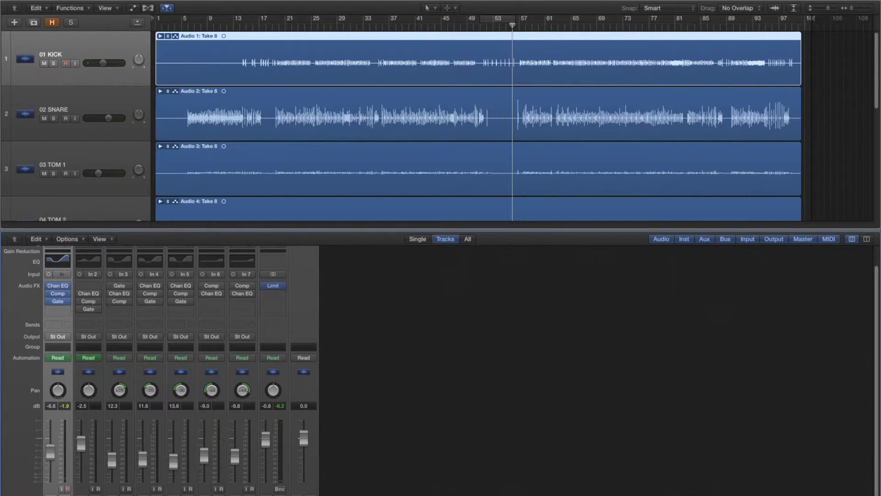
left_click(97, 488)
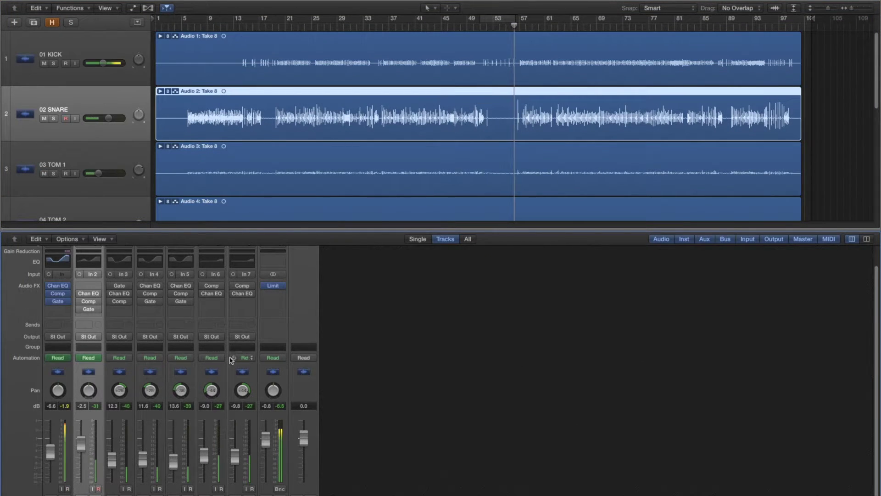
Turn cycle playback back on, resize the cycle area to a short section around bar 45, and play the full drum mix.
left_click(500, 18)
left_click_drag(480, 19, 422, 19)
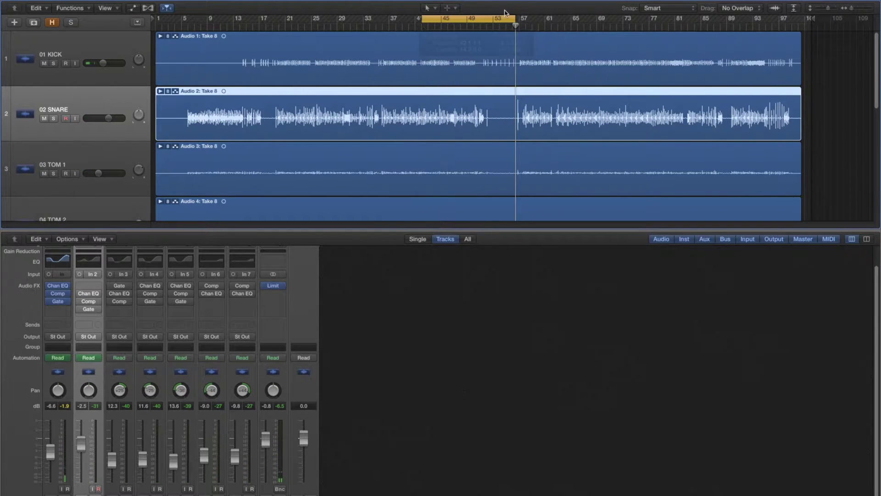
left_click_drag(515, 20, 477, 22)
key("space")
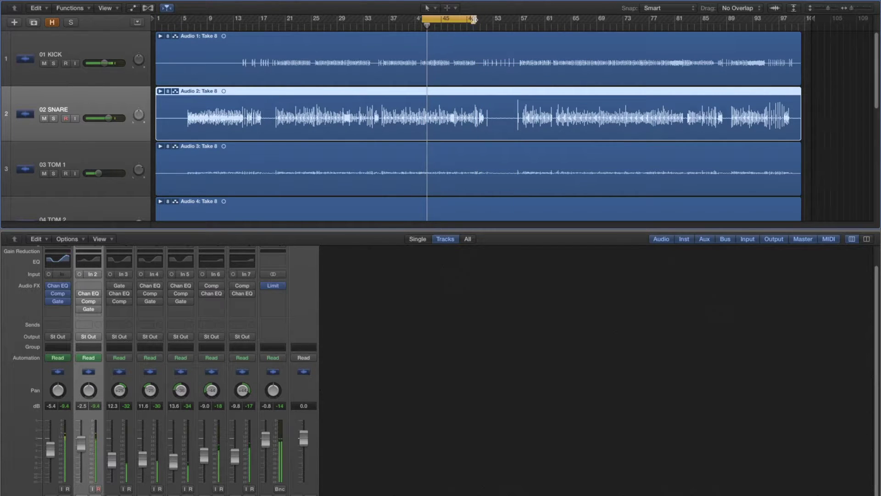
left_click_drag(476, 20, 453, 22)
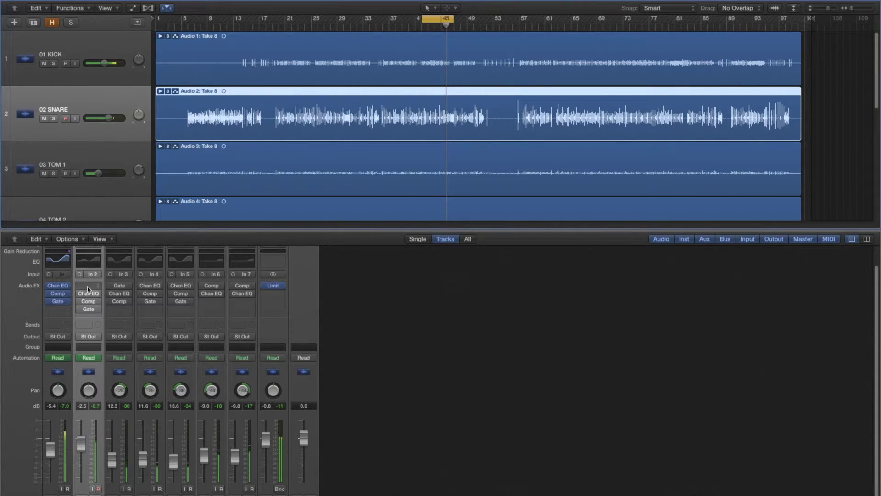
Solo the snare and insert a new Channel EQ in the empty first effect slot of its channel.
key("s")
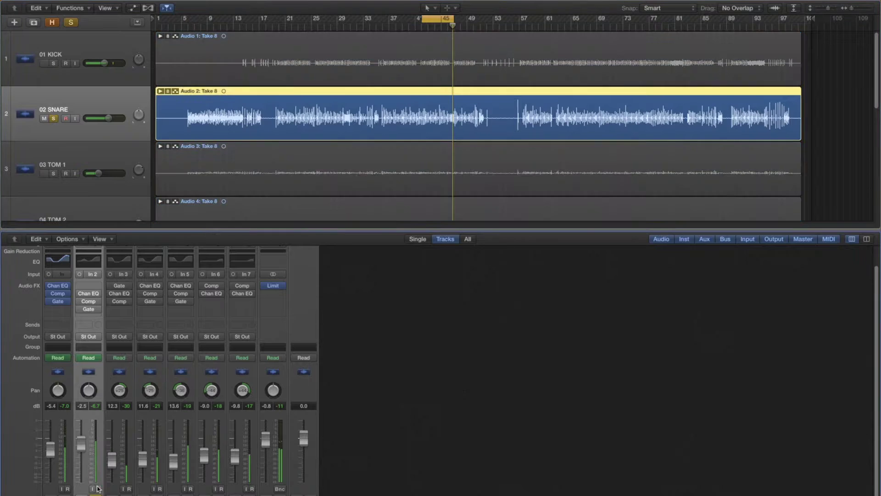
left_click(90, 286)
mouse_move(143, 325)
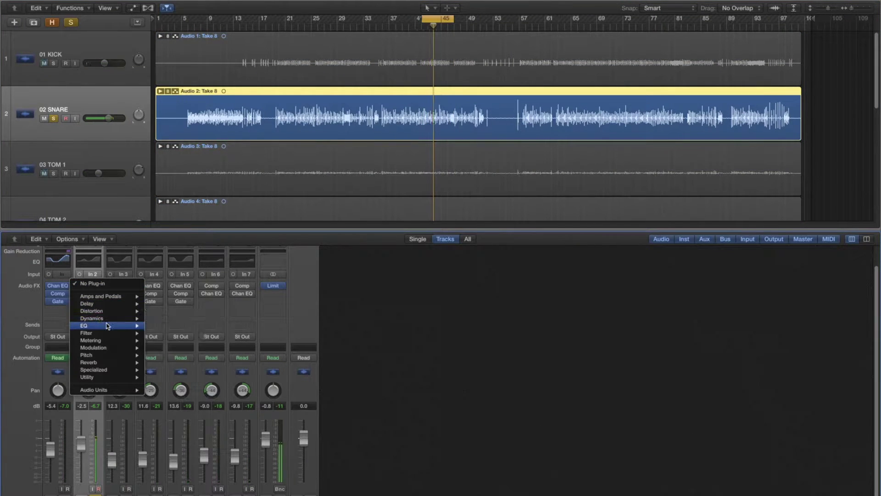
left_click(232, 326)
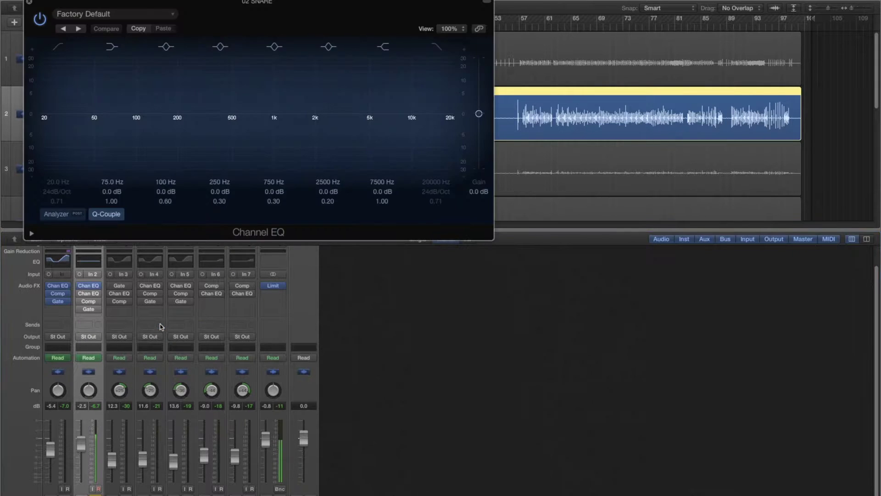
left_click_drag(246, 37, 432, 94)
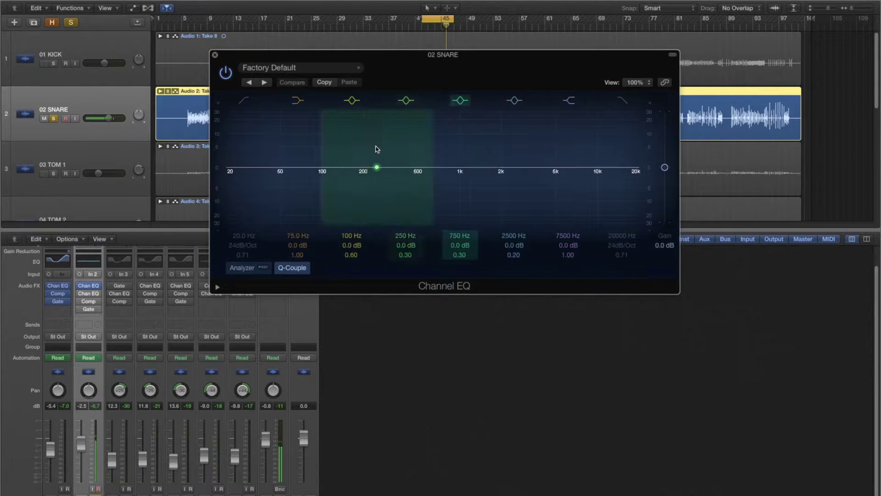
Sweep the snare EQ's 250 Hz band with Q 100 at +24 dB, then cut it by 24 dB at 300 Hz with Q 3.80.
left_click_drag(405, 254, 404, 200)
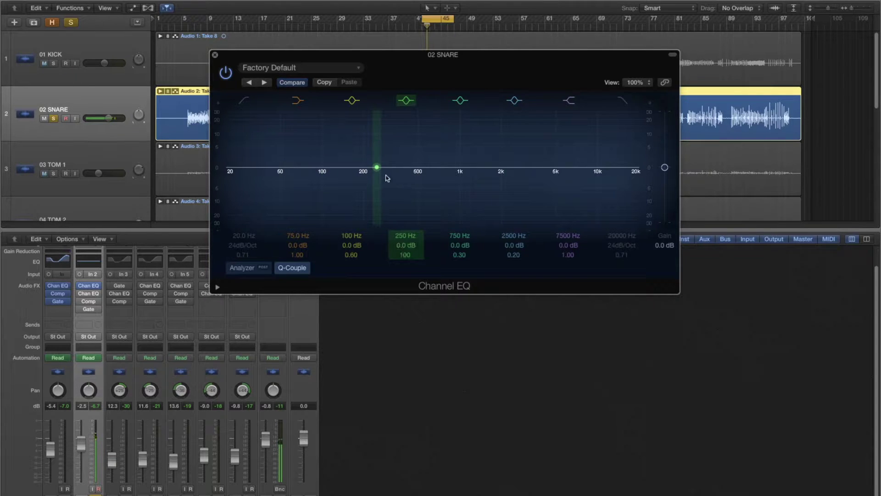
left_click_drag(377, 168, 390, 93)
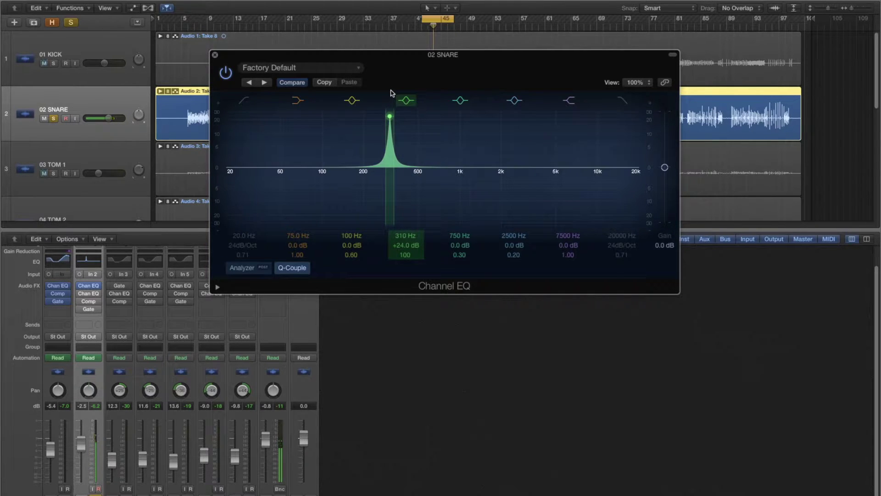
left_click_drag(391, 118, 389, 255)
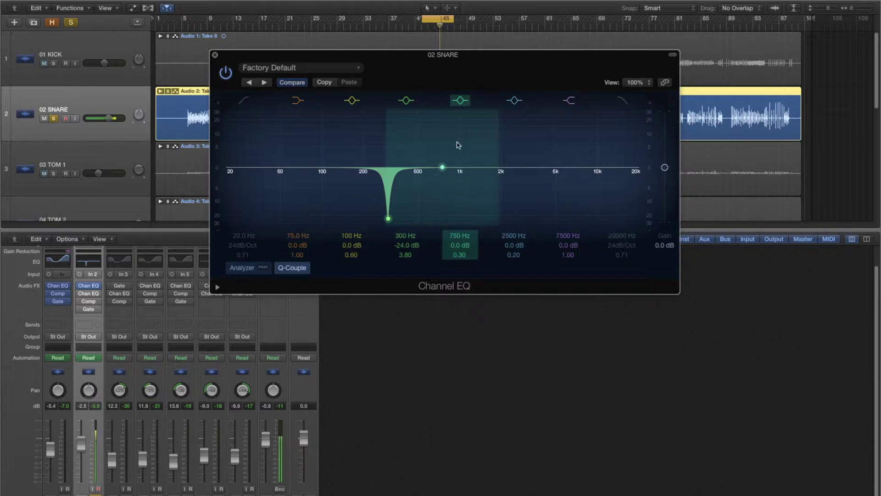
Set the 2500 Hz band's Q to 100 and sweep it boosted by 24 dB to about 760 Hz.
left_click_drag(510, 255, 512, 255)
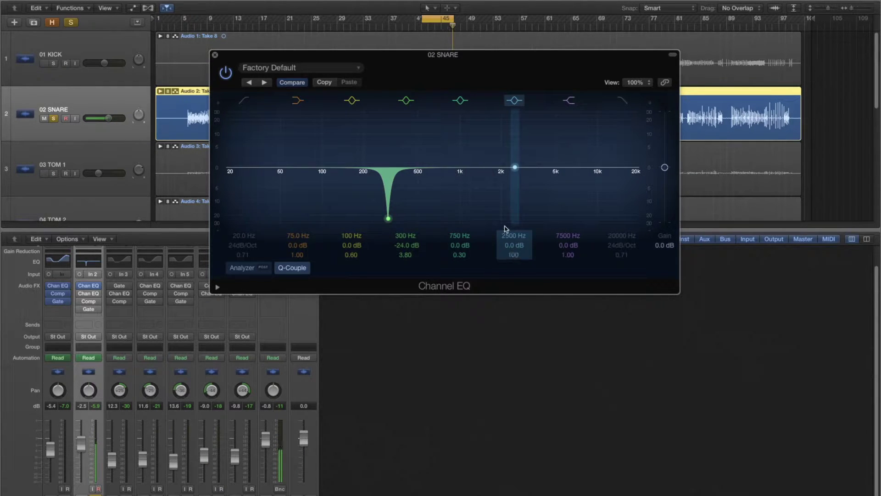
left_click_drag(516, 172, 453, 105)
mouse_move(448, 105)
left_mouse_down()
mouse_move(426, 100)
mouse_move(446, 117)
left_mouse_up()
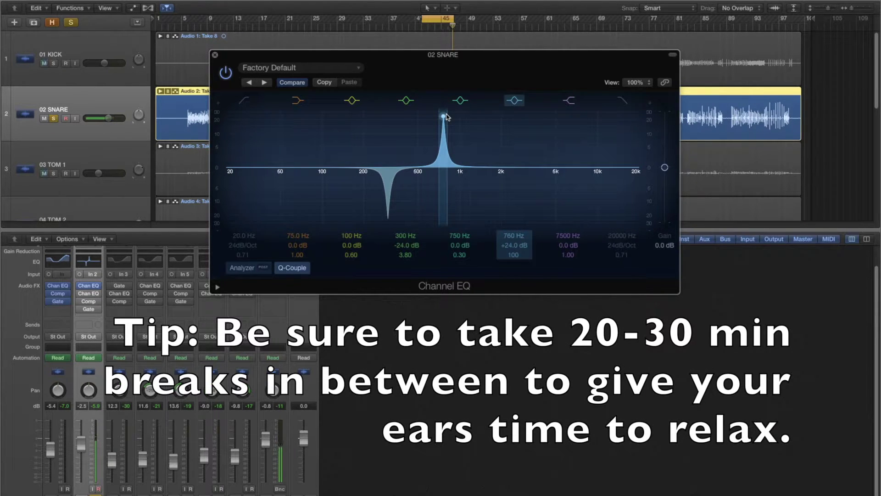
Cut the swept band by 24 dB at 790 Hz with Q 1.80, and set the 300 Hz cut's Q to 1.90.
left_click_drag(444, 118, 448, 248)
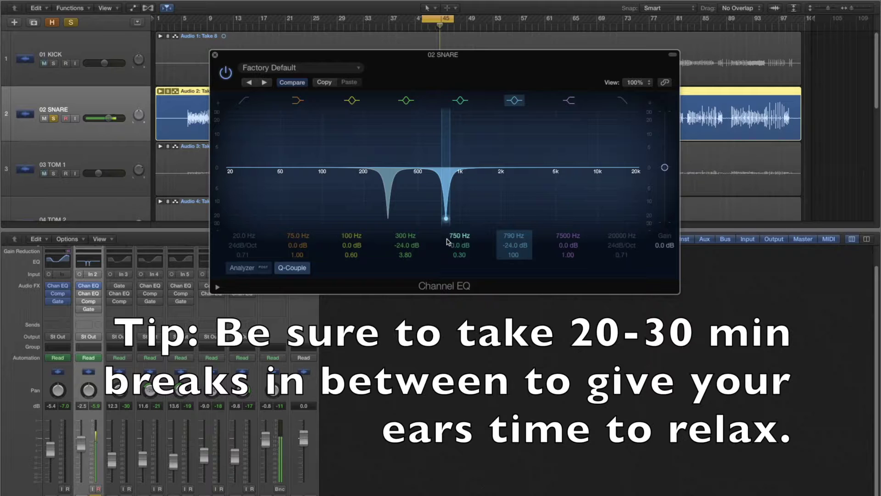
left_click_drag(514, 256, 514, 275)
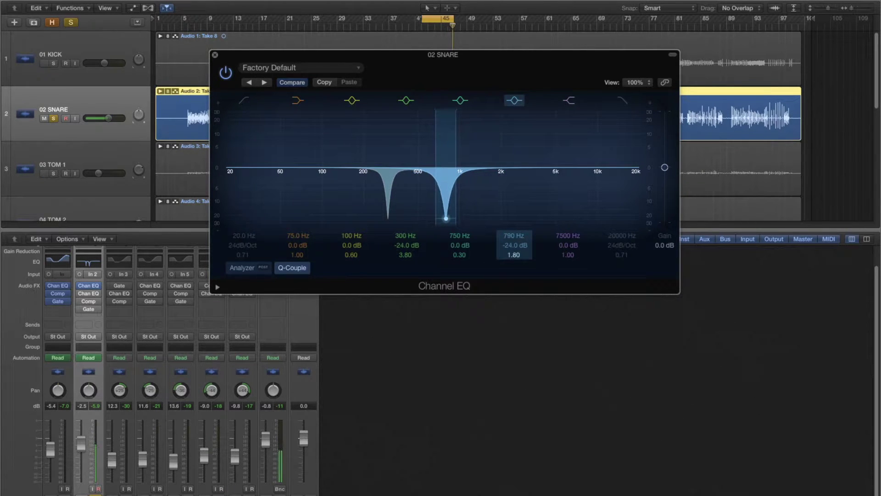
left_click_drag(408, 256, 408, 263)
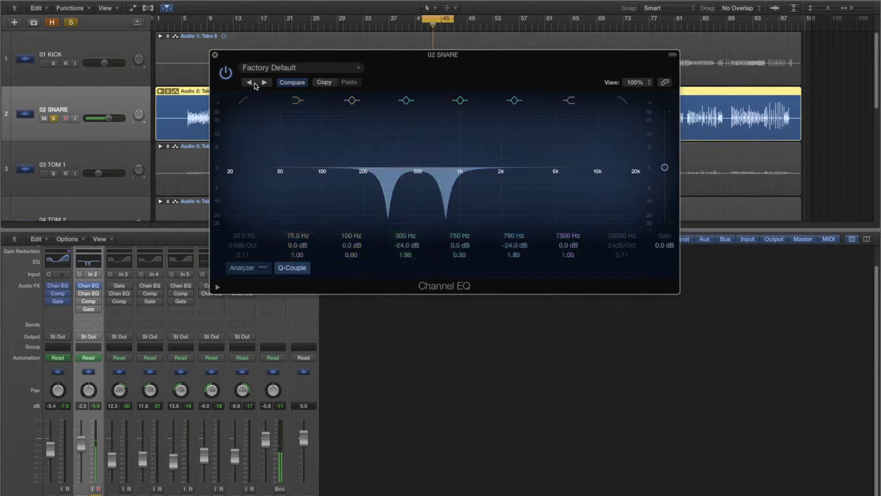
Compare the snare with the new Channel EQ bypassed and active, leave it on and close it.
left_click(227, 74)
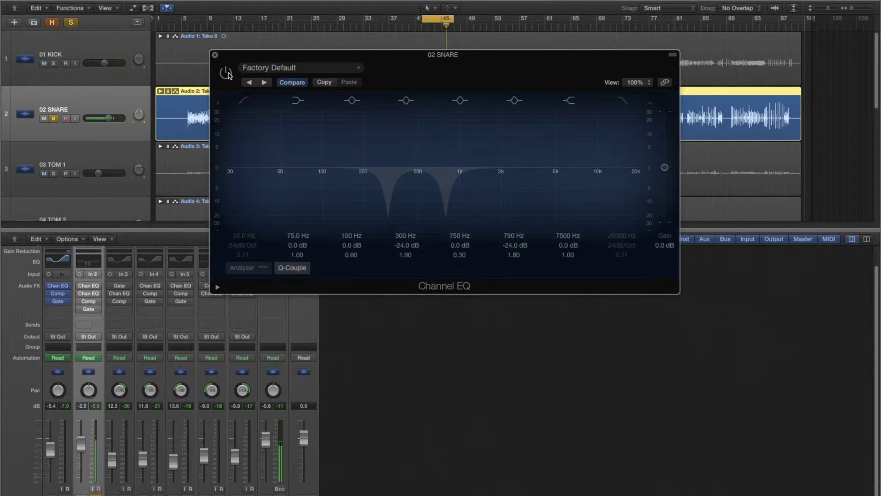
left_click(227, 73)
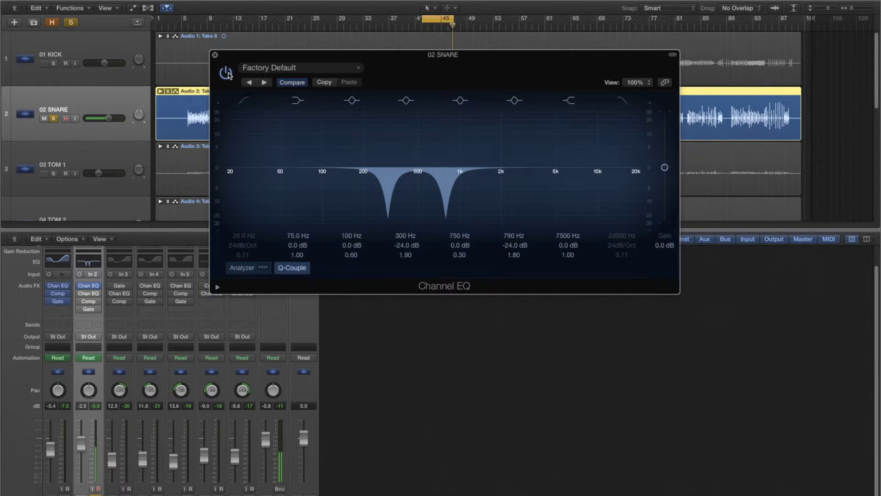
left_click(227, 73)
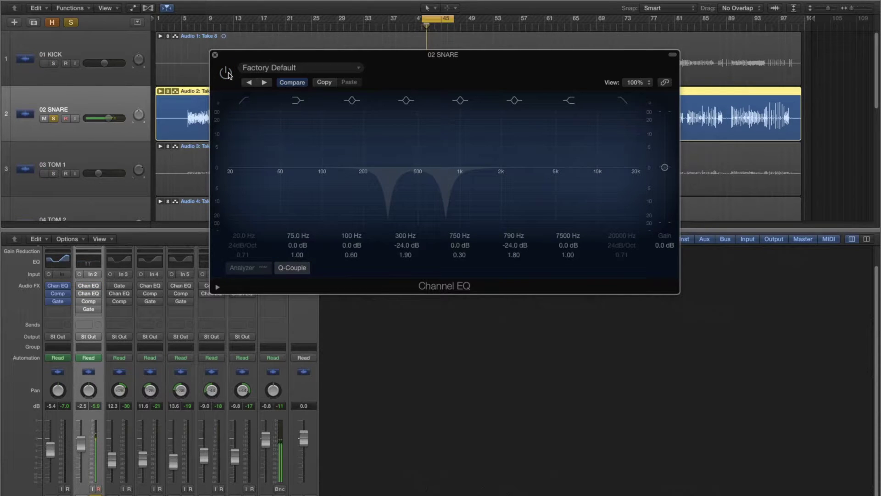
left_click(226, 74)
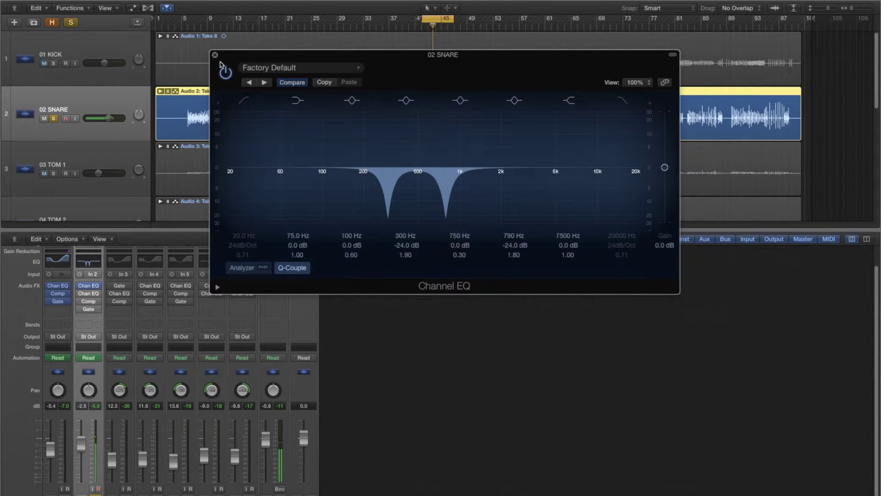
left_click(215, 55)
Switch on and open the snare's second Channel EQ, compare it bypassed and active, and leave it on.
mouse_move(86, 294)
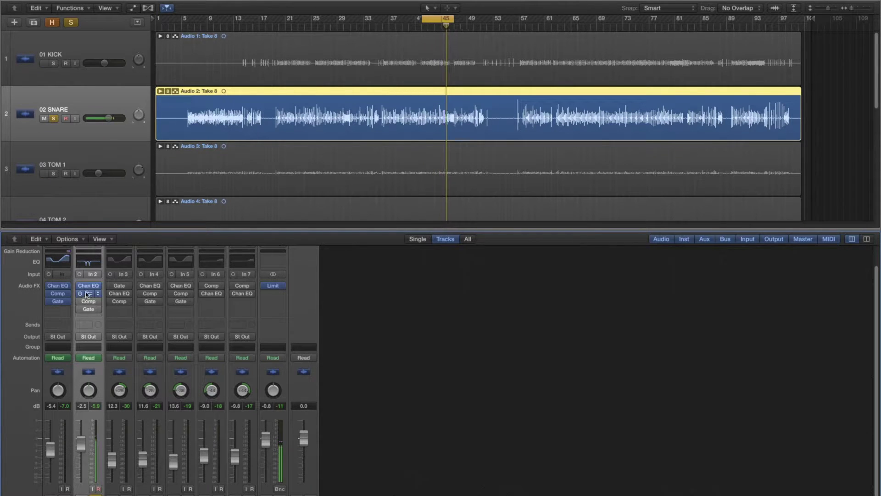
left_click(86, 294)
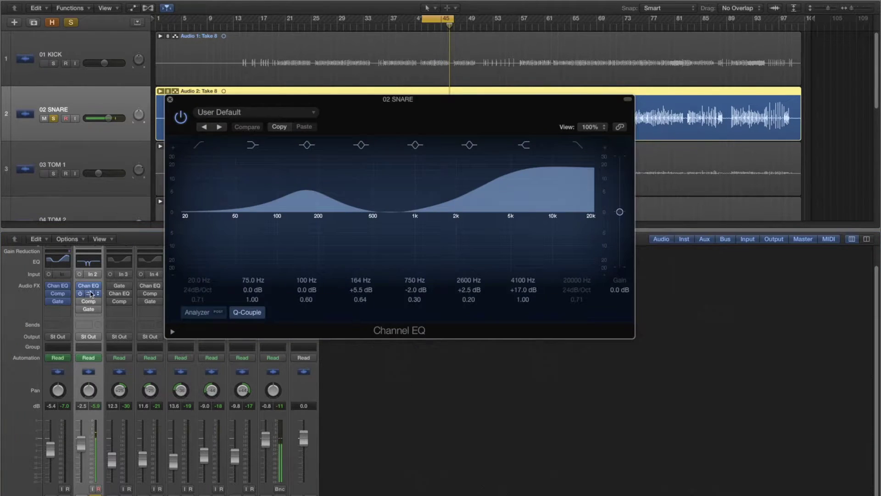
left_click(180, 117)
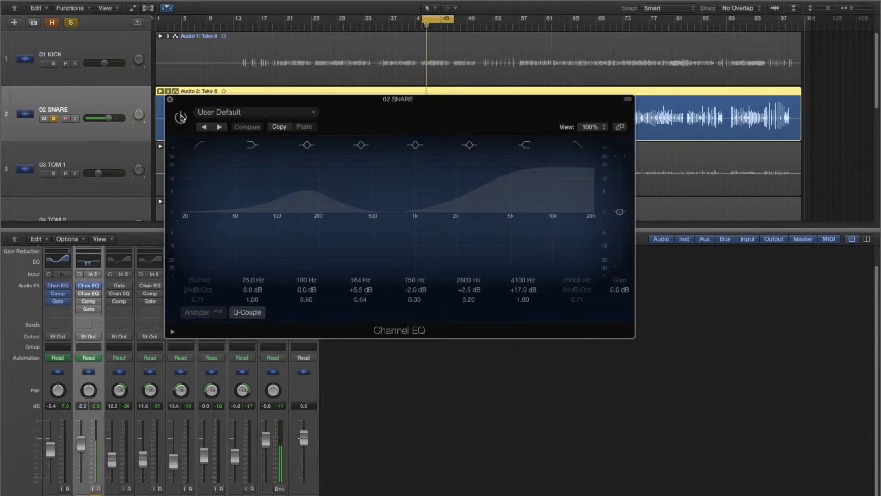
left_click(181, 117)
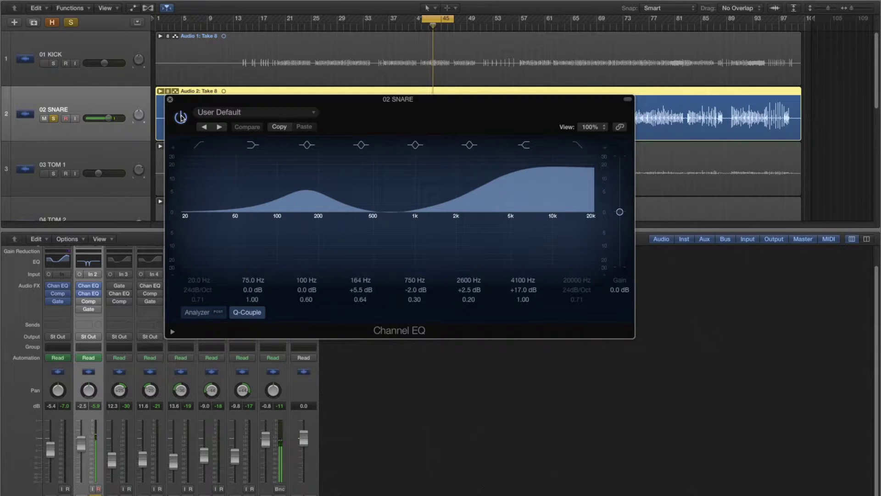
Compare the Channel EQ bypassed and active once more, and switch off its 164, 750, 2600 and 4100 Hz bands one by one.
left_click(181, 117)
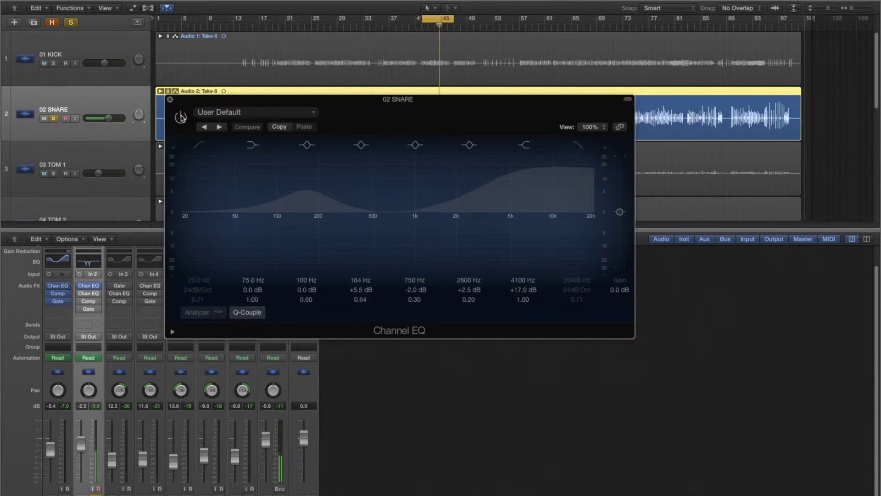
left_click(181, 117)
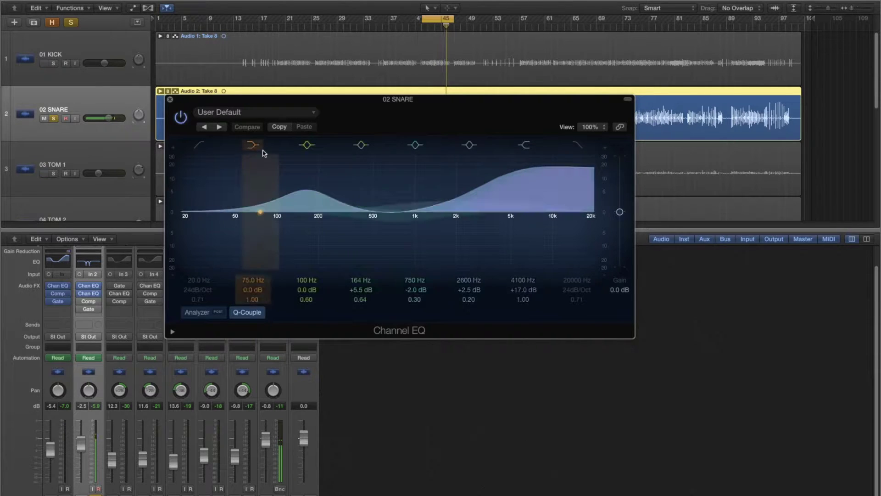
left_click(361, 145)
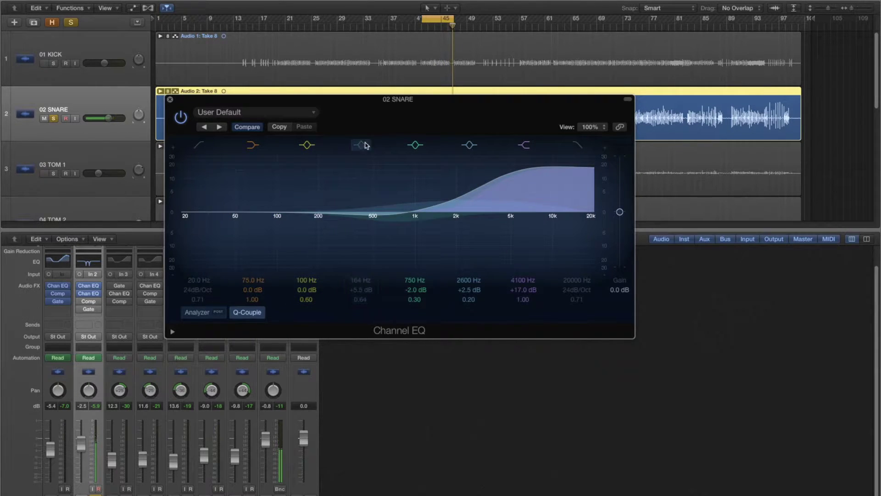
left_click(416, 145)
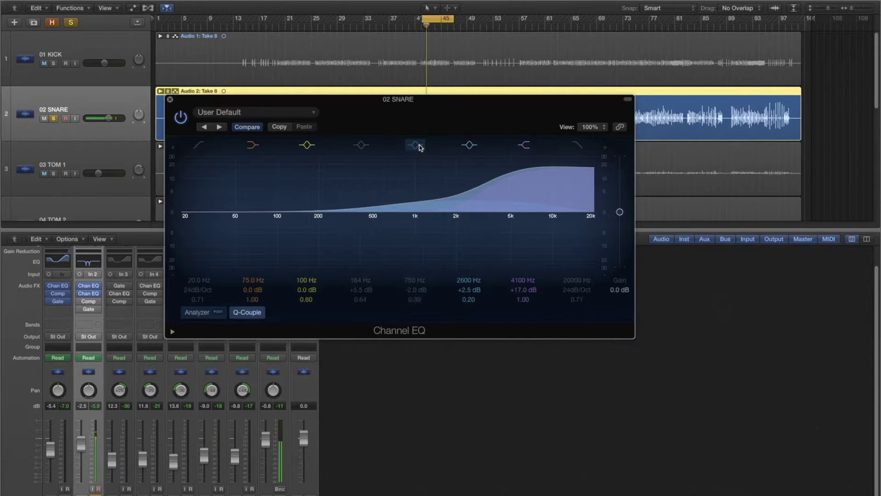
left_click(469, 145)
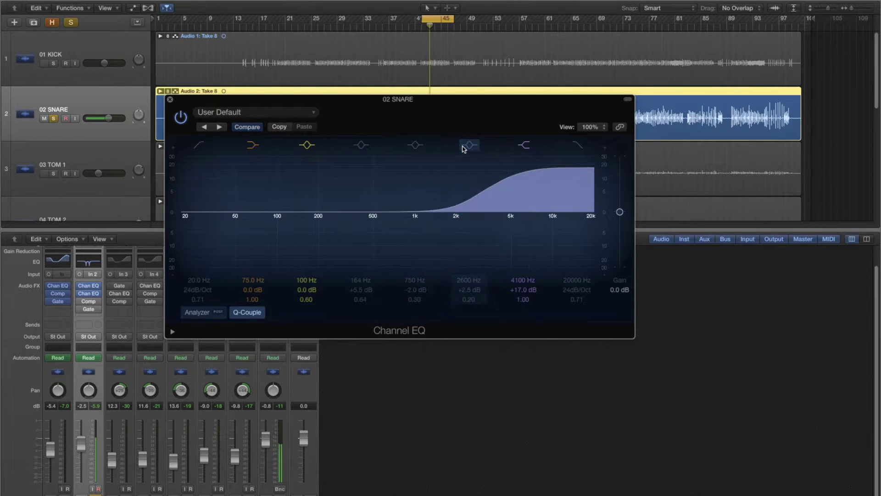
left_click(523, 145)
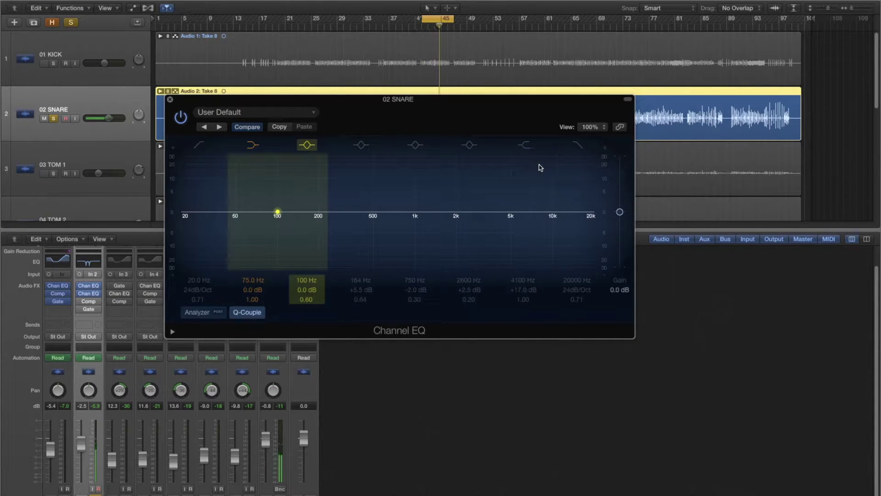
Switch the 4100, 2600, 750 and 164 Hz bands back on one at a time and close the Channel EQ.
left_click(524, 145)
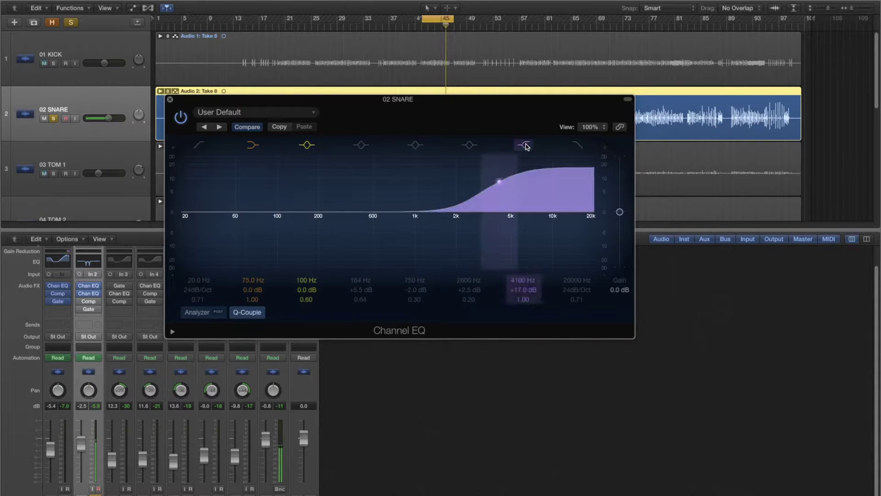
left_click(468, 145)
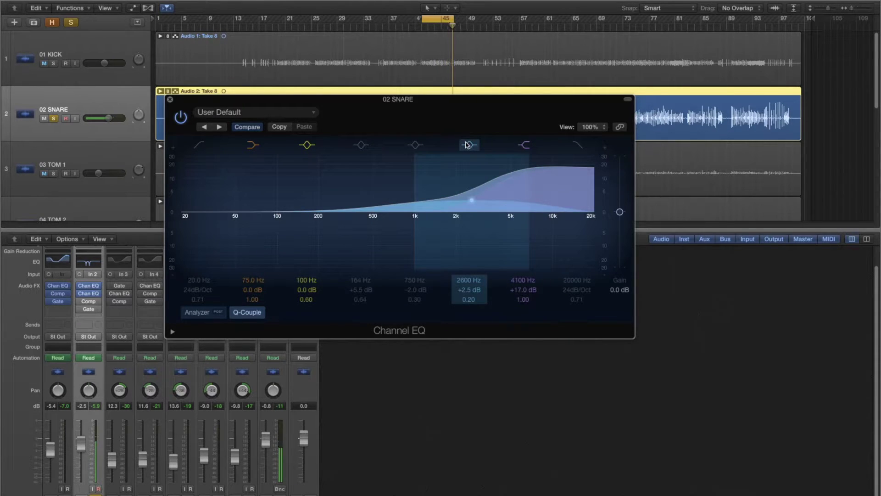
left_click(415, 145)
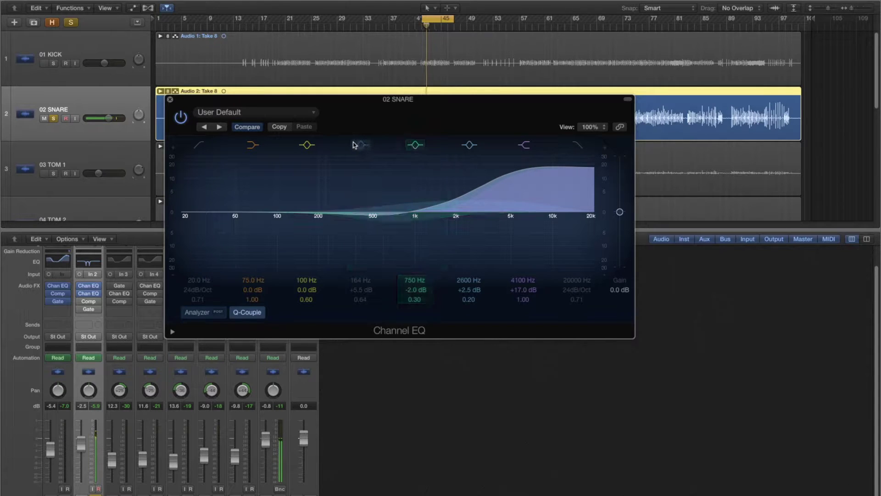
left_click(360, 145)
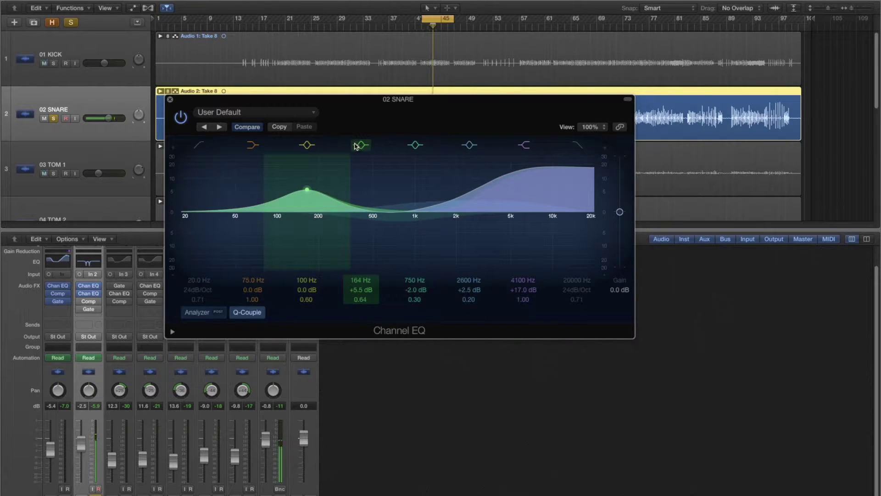
left_click(171, 99)
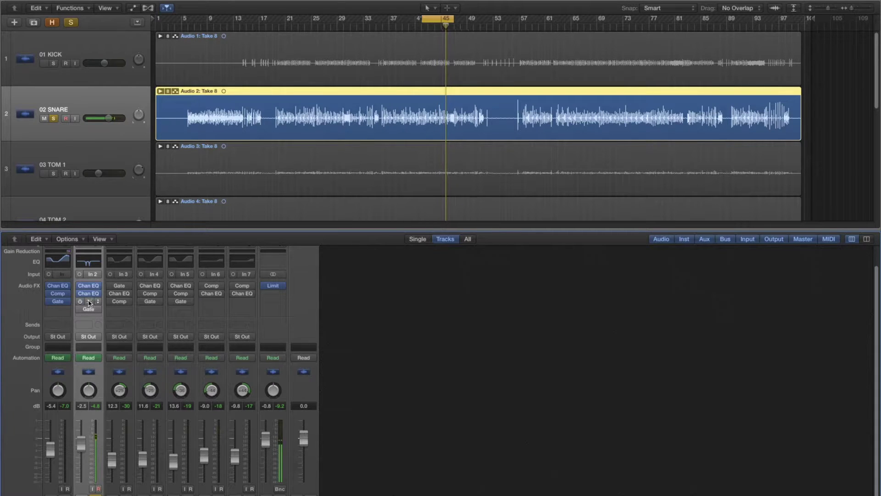
Open the snare's Compressor, switch it on, compare it bypassed and active, and leave it on.
left_click(89, 302)
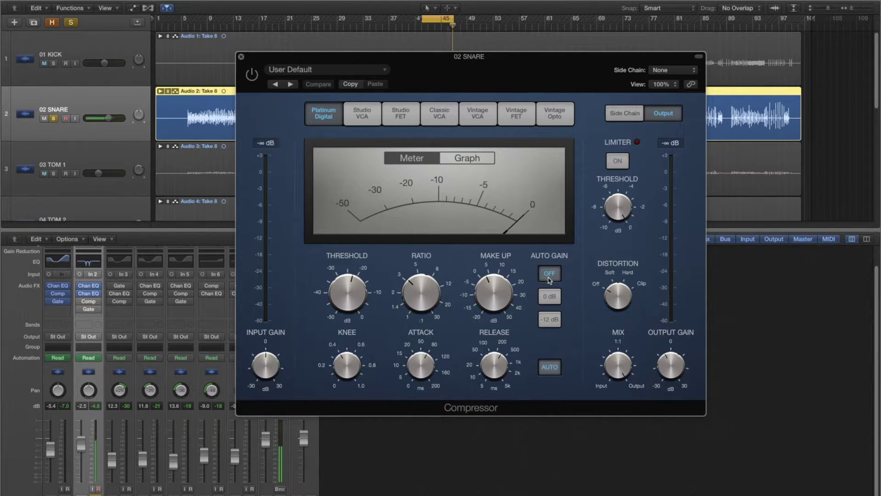
left_click(252, 74)
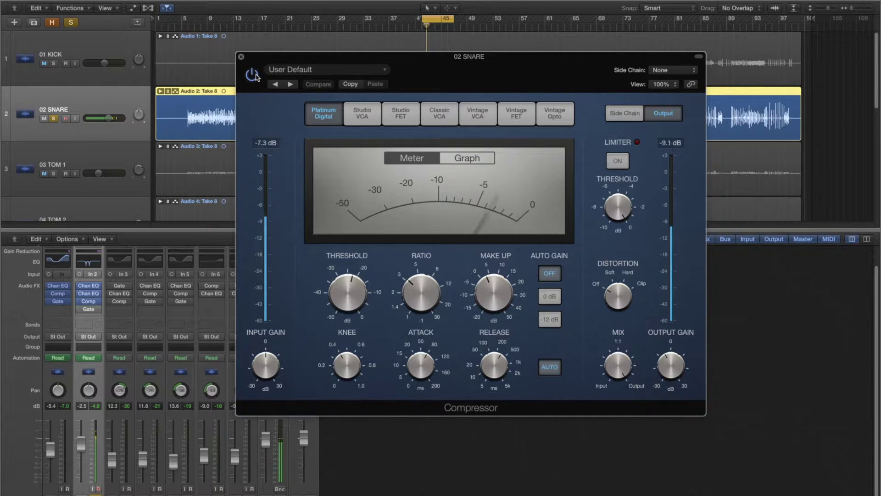
left_click(252, 74)
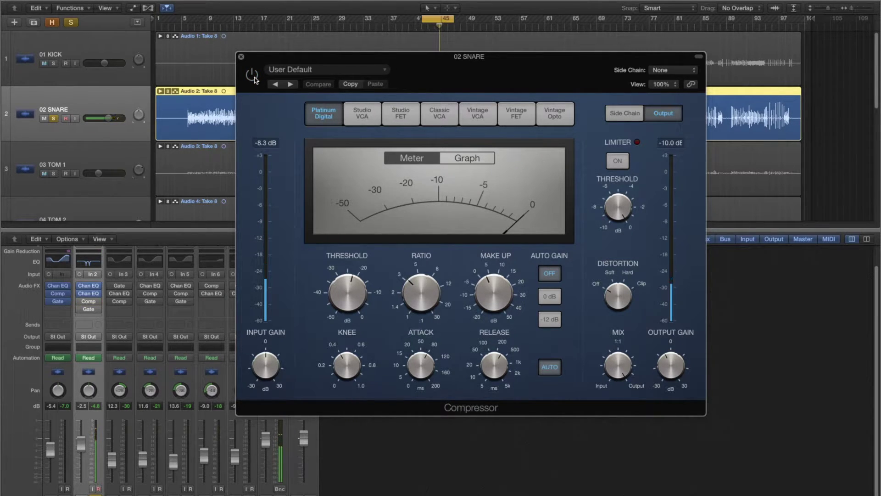
left_click(253, 76)
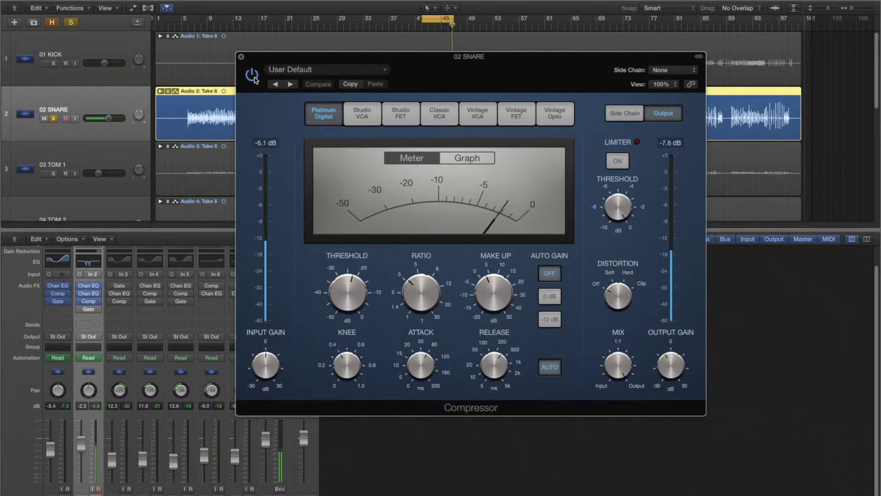
Examine the snare Compressor's ratio, threshold, knee, attack, release, make-up and output gain settings, and close it.
mouse_move(416, 302)
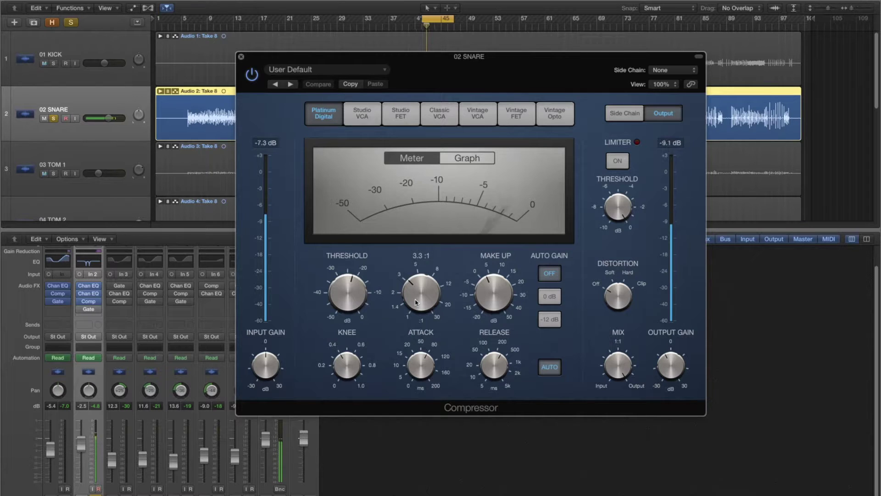
mouse_move(358, 302)
mouse_move(347, 373)
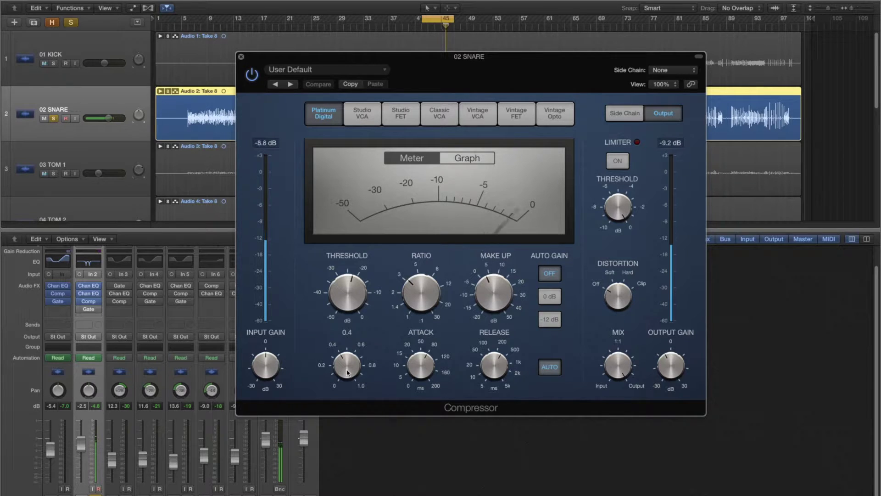
mouse_move(420, 372)
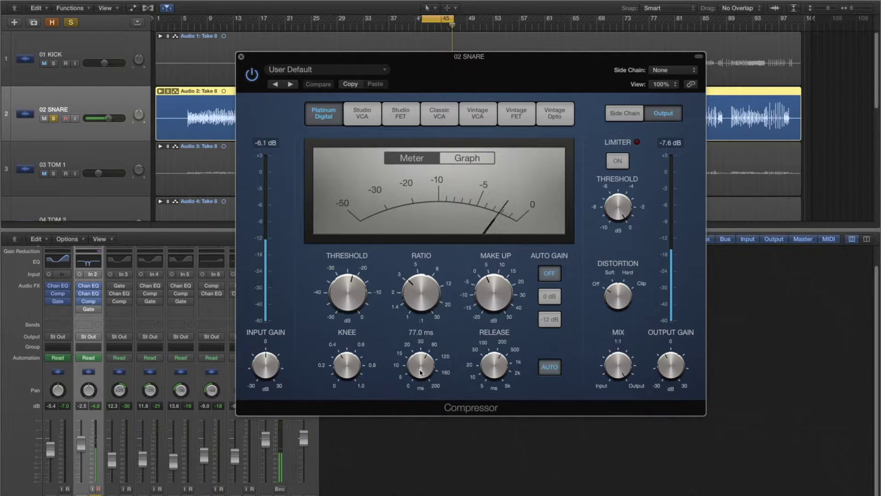
mouse_move(492, 373)
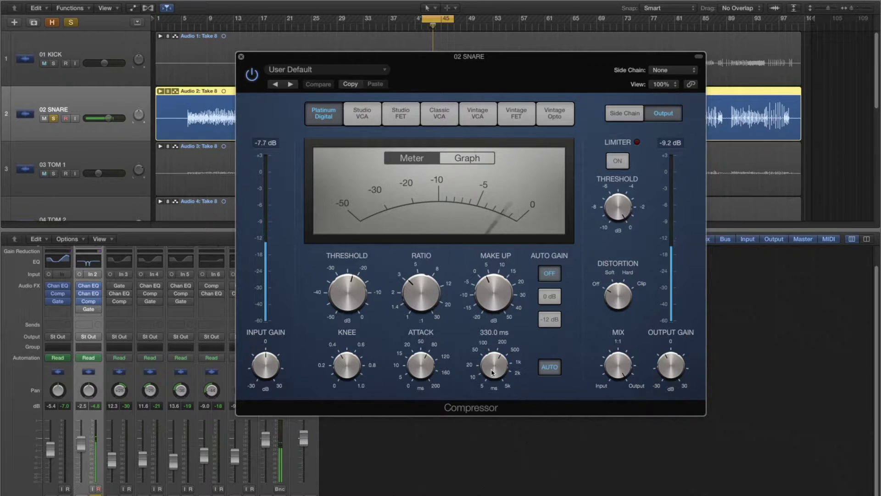
mouse_move(495, 296)
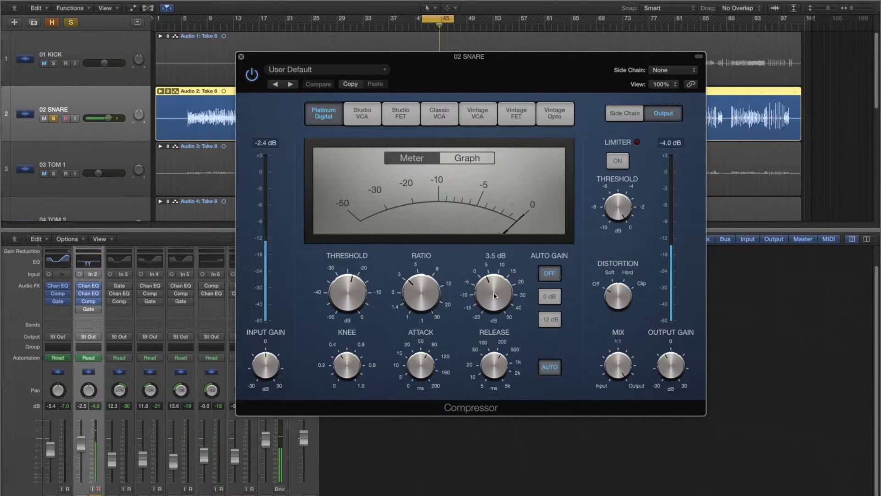
mouse_move(672, 372)
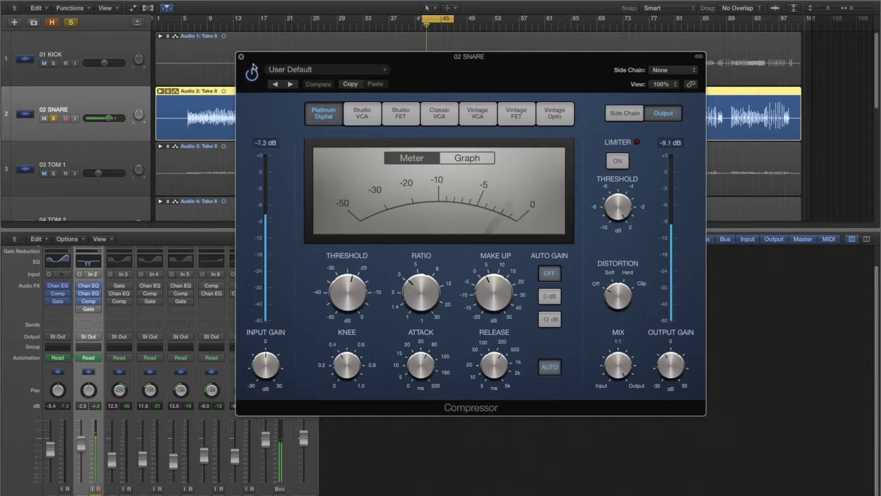
left_click(239, 56)
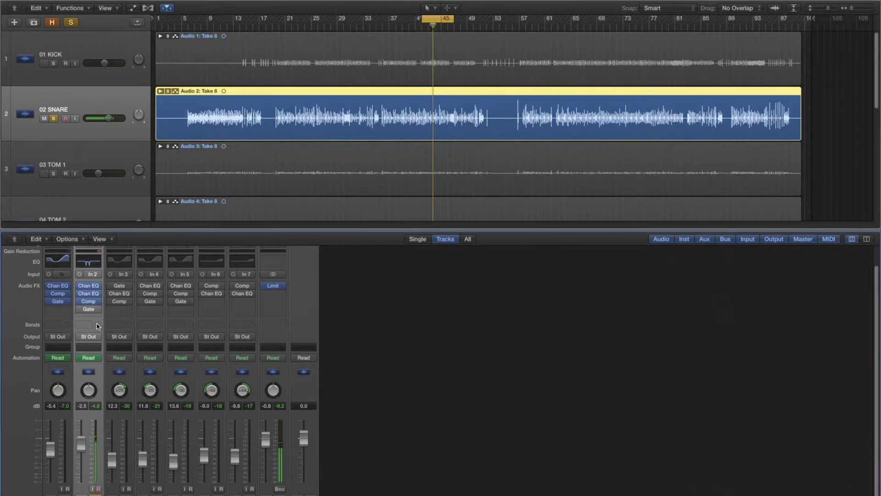
Open and switch on the snare's Noise Gate, compare it bypassed and active, leave it on and close it.
left_click(87, 311)
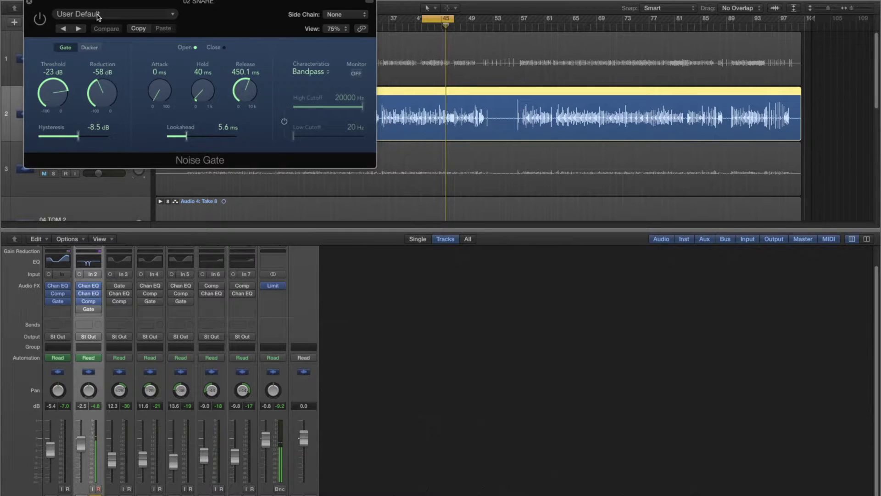
left_click(39, 18)
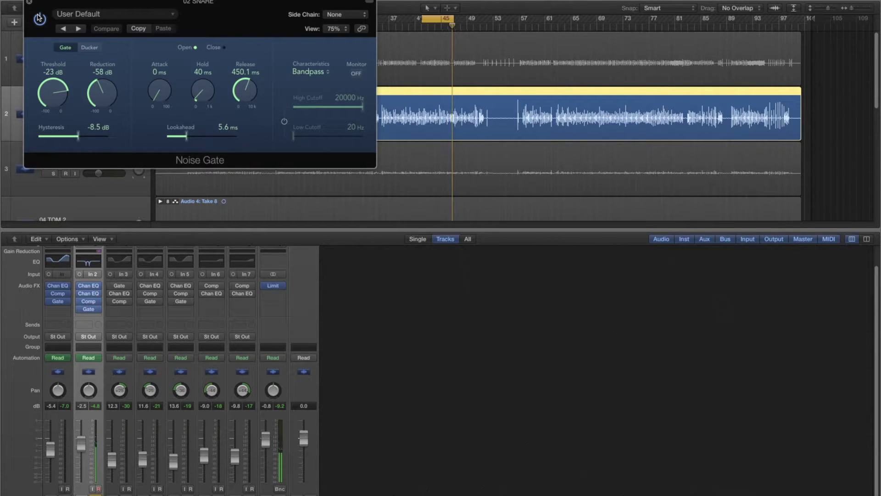
left_click(39, 18)
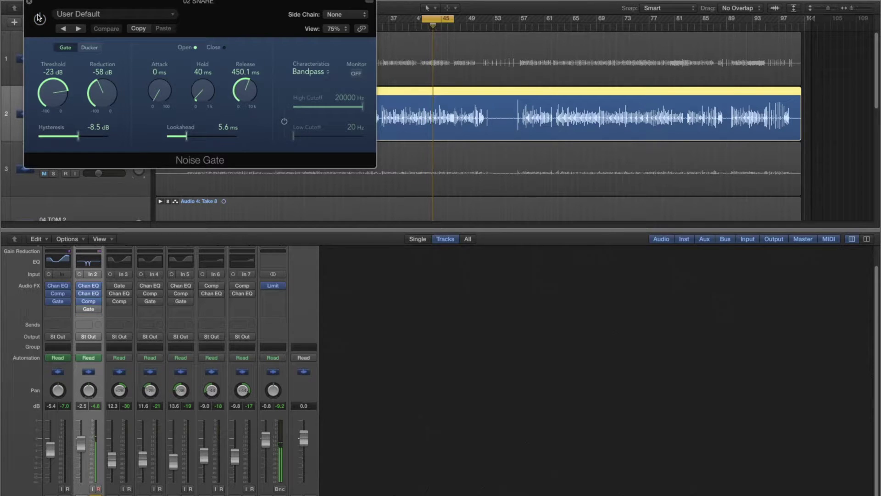
left_click(39, 18)
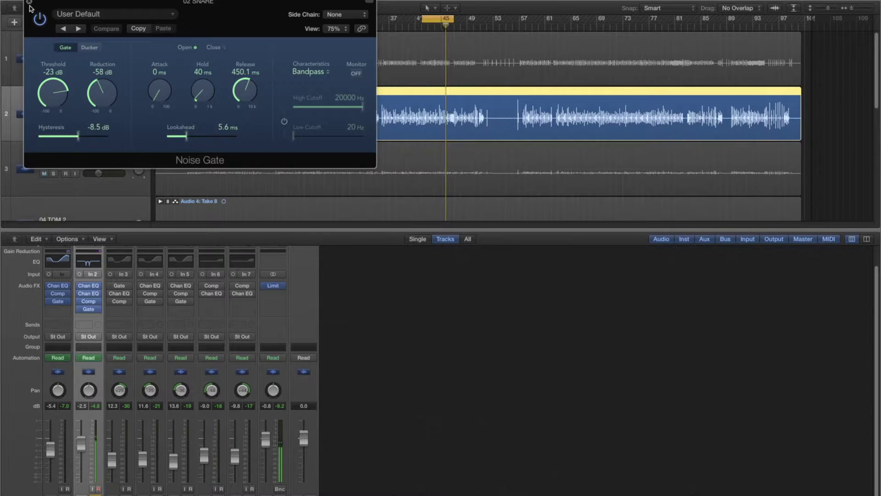
left_click(30, 4)
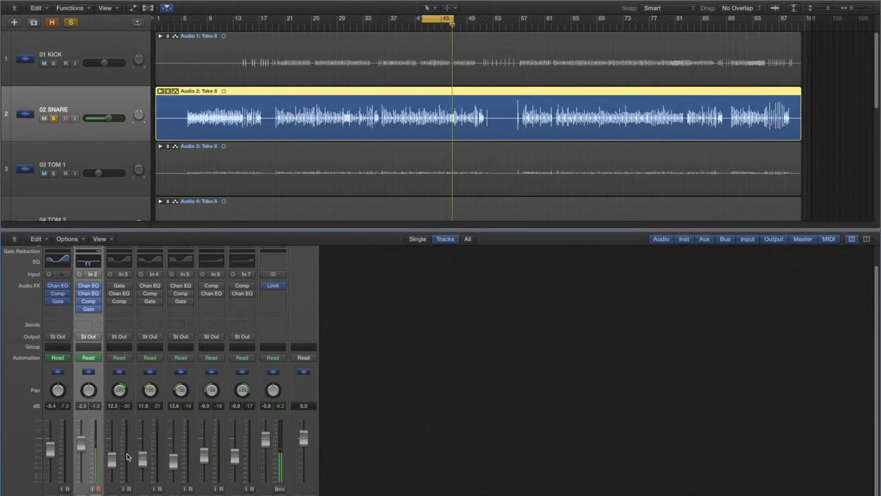
Take the snare out of solo and move the cycle range to bars 45 to 49 over the tom hits.
left_click(95, 494)
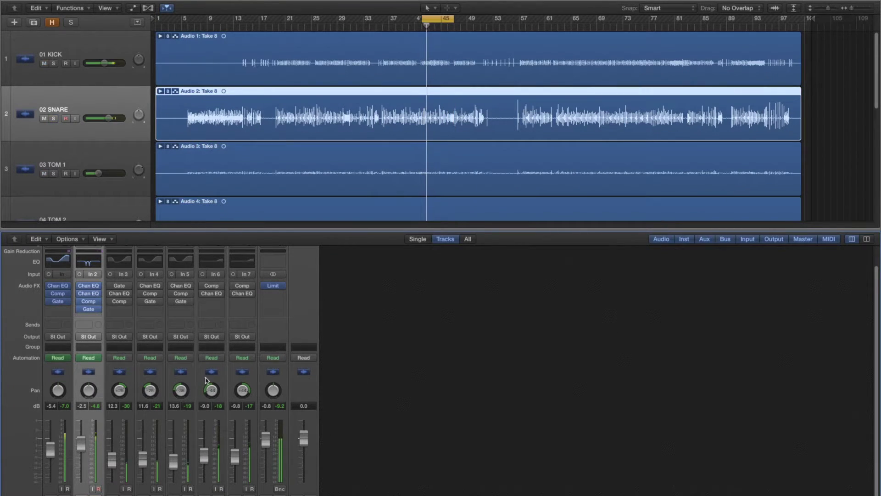
left_click_drag(876, 53, 876, 87)
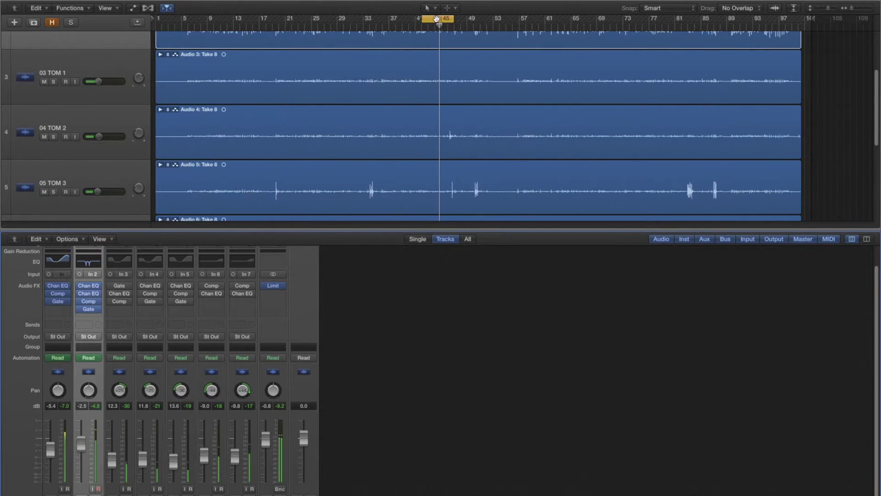
left_click_drag(443, 17, 462, 18)
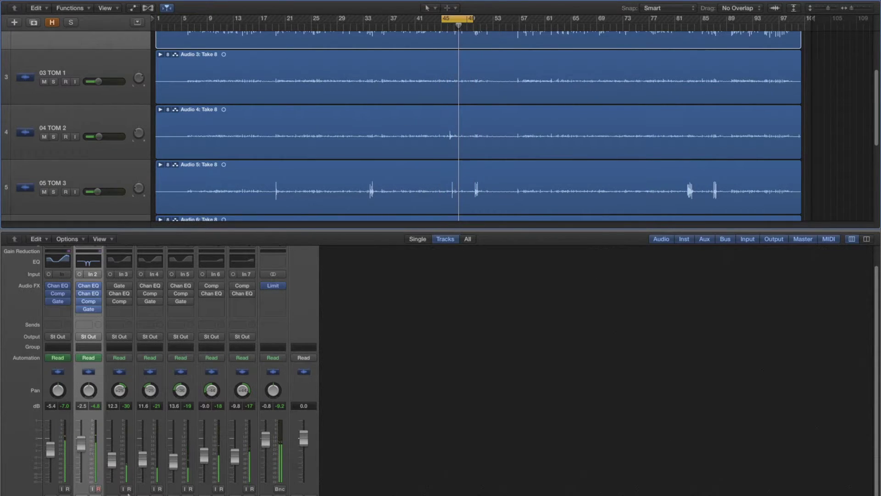
Solo TOM 1, adjust the cycle range to run from just after bar 46 to bar 49, and play it.
key("s")
mouse_move(853, 7)
left_mouse_down()
mouse_move(867, 8)
mouse_move(855, 8)
left_mouse_up()
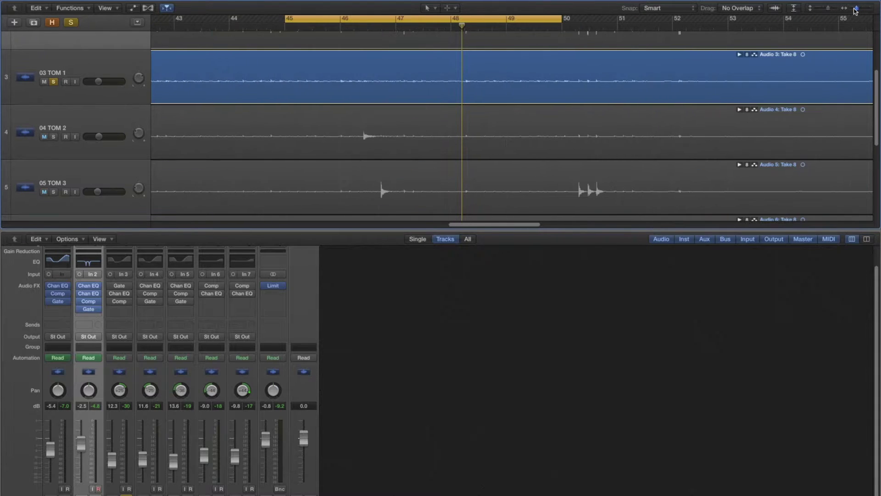
left_click_drag(339, 20, 405, 20)
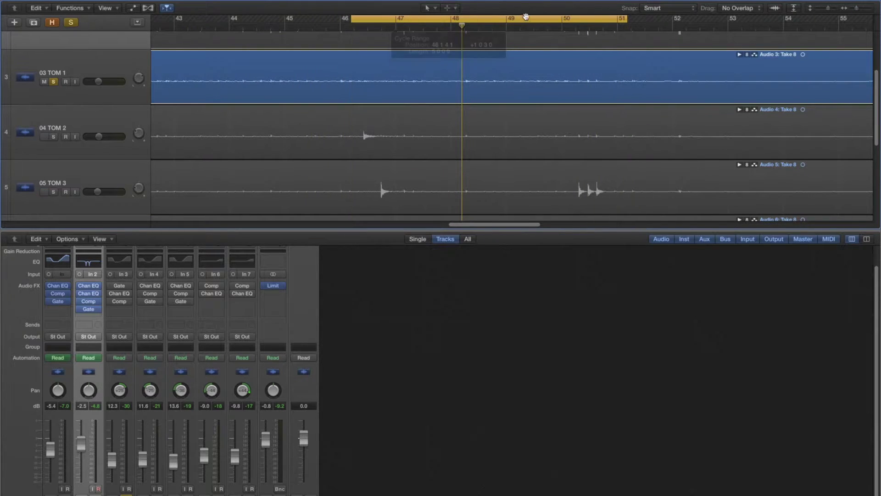
left_click_drag(624, 18, 506, 18)
key("space")
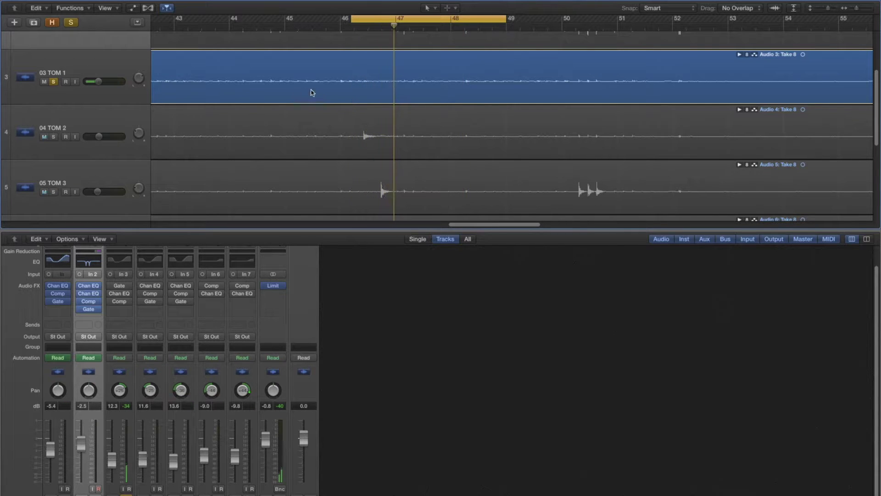
Take TOM 1 out of solo, then select and solo the TOM 2 track and play the cycled section.
left_click(54, 81)
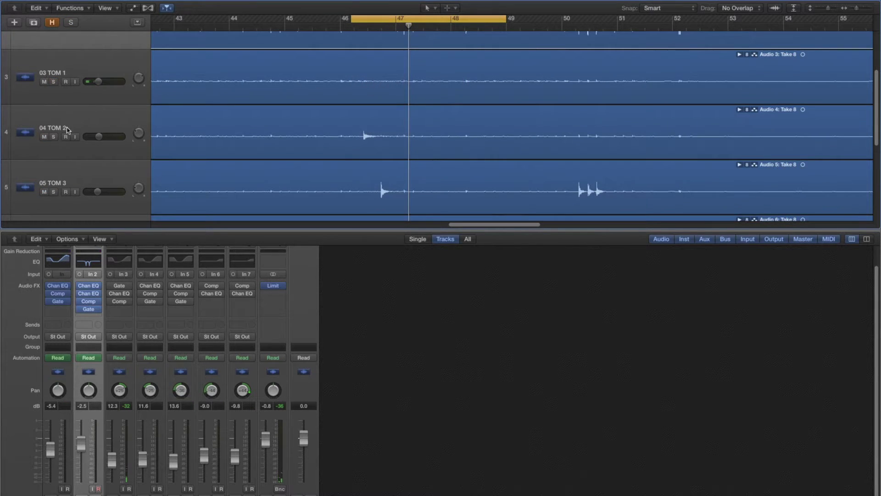
left_click(64, 125)
left_click(53, 136)
key("space")
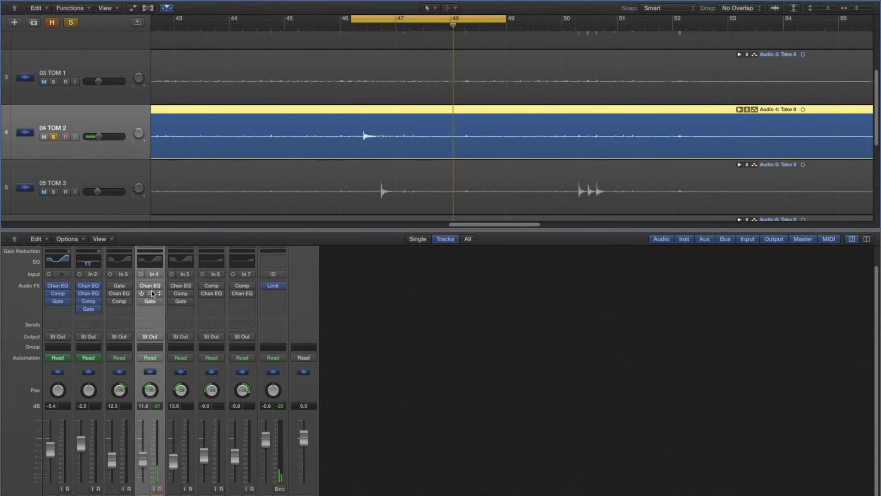
Switch on TOM 2's Channel EQ, open its window and move it clear of the timeline ruler.
left_click(142, 285)
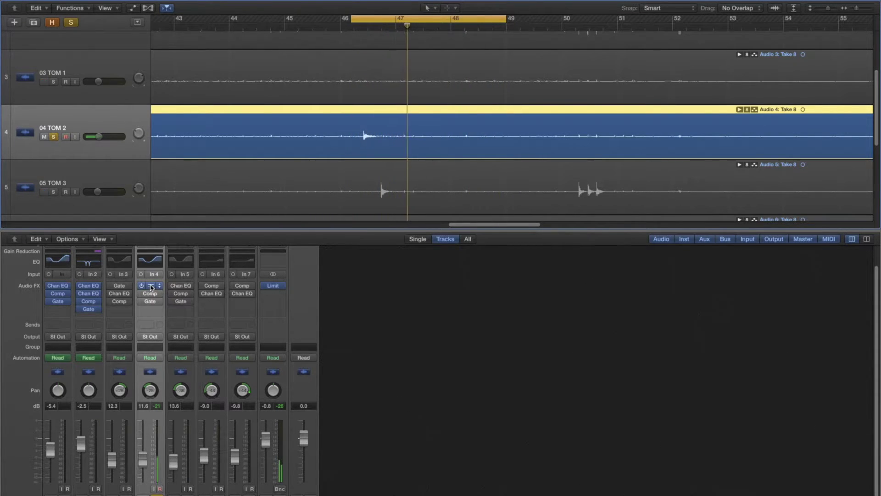
left_click(151, 288)
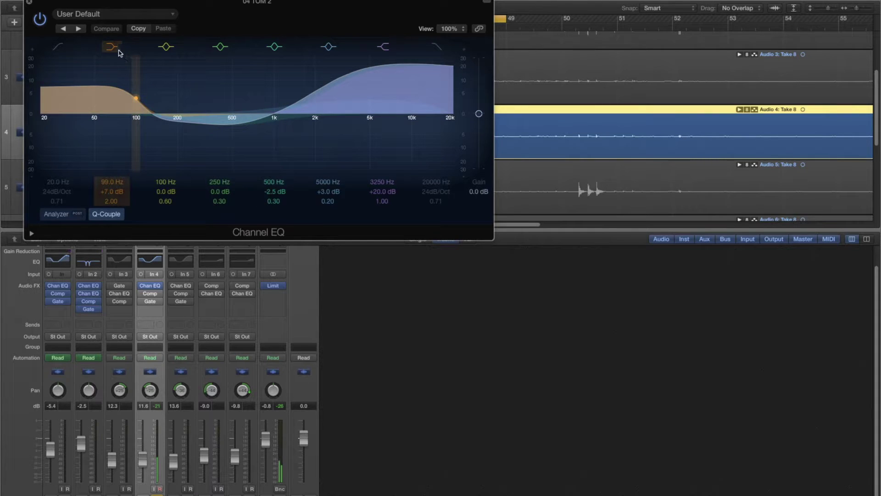
left_click_drag(301, 27, 791, 321)
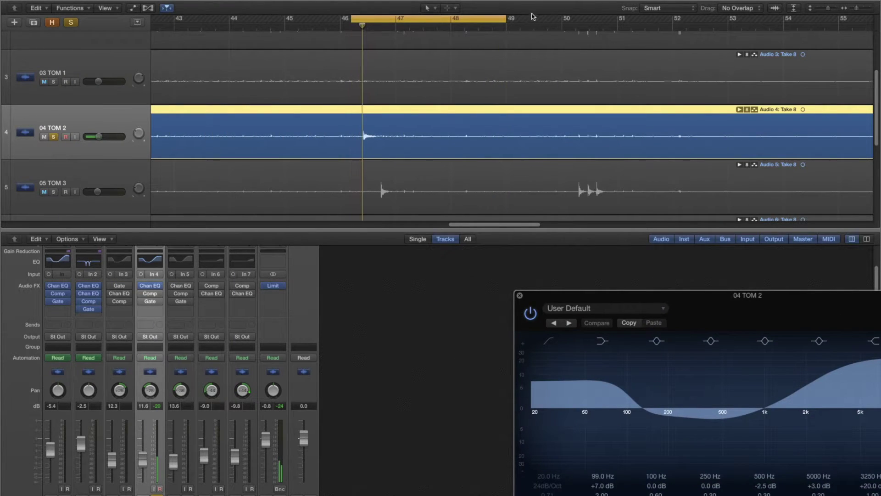
Shorten the cycle range so it ends just before bar 47, around the TOM 2 hit.
left_click(499, 21)
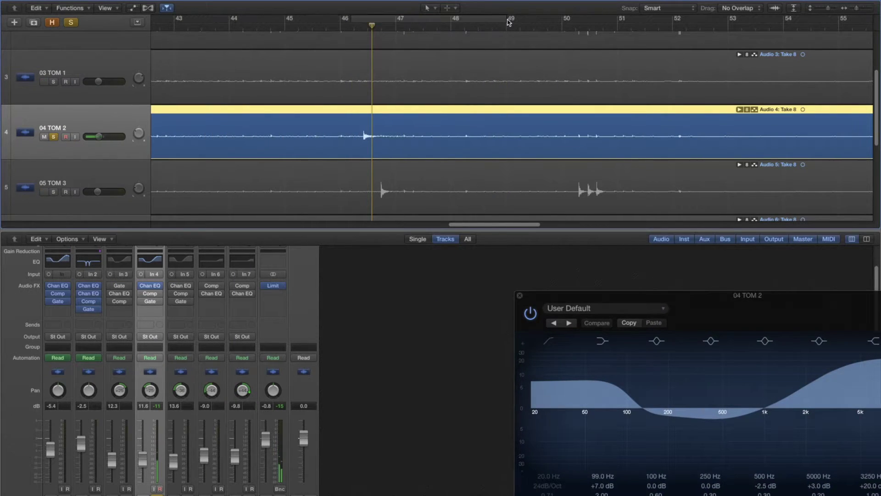
left_click(503, 19)
left_click_drag(506, 20, 395, 25)
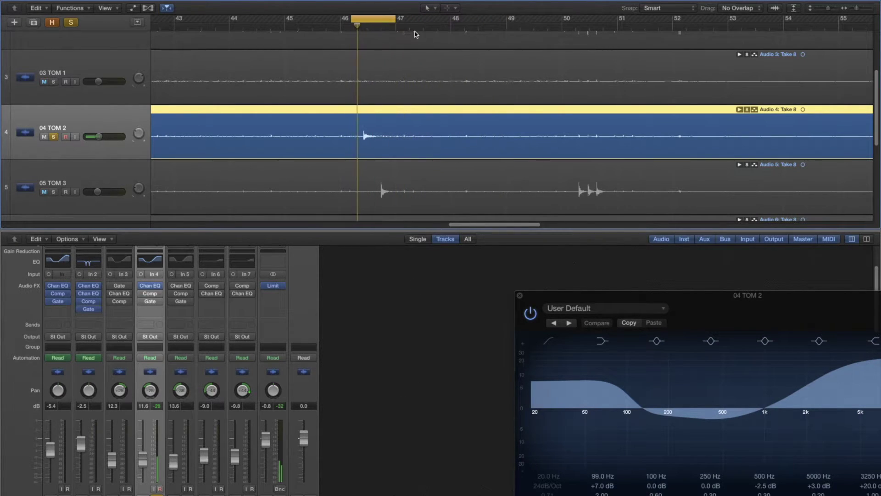
Audition TOM 2's EQ by switching off the 3250, 5000, 500 and 99 Hz bands and re-enabling them one at a time from the lowest.
left_click_drag(776, 338, 547, 128)
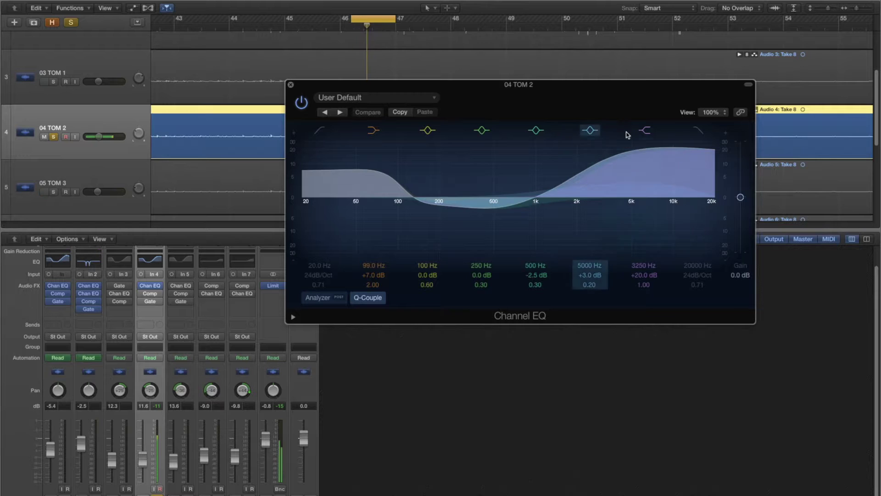
left_click(643, 131)
left_click(592, 131)
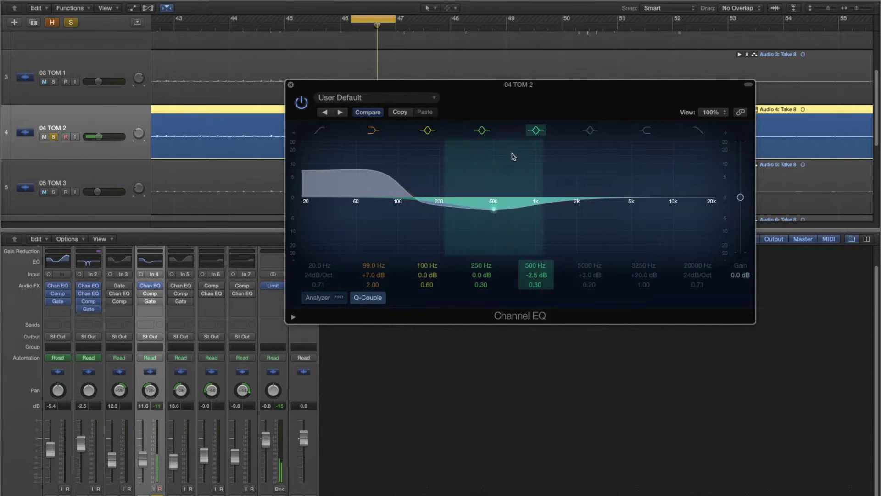
left_click(536, 130)
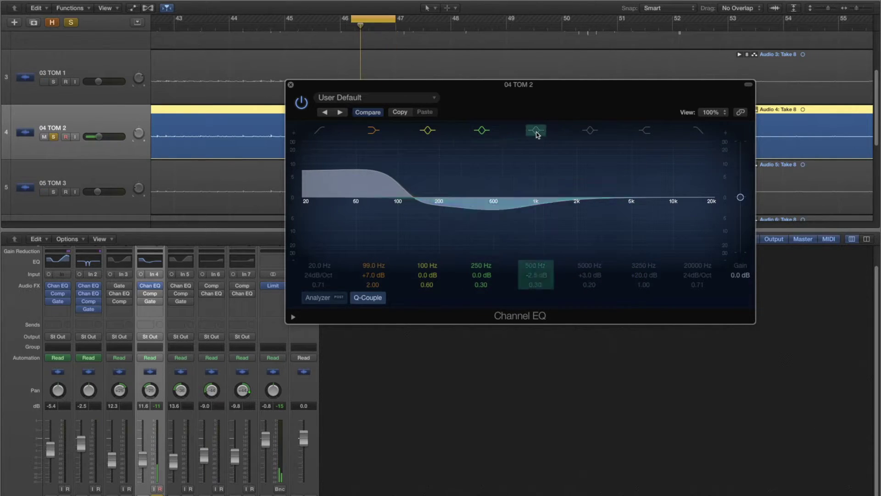
left_click(380, 131)
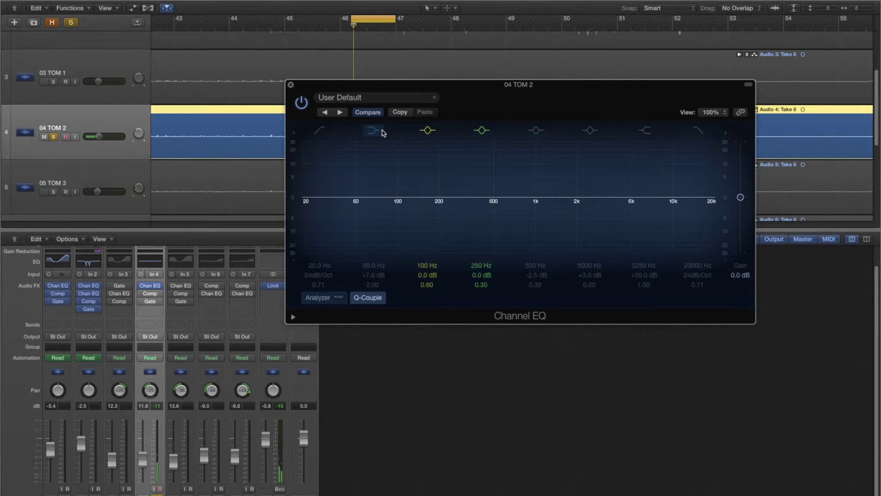
left_click(377, 132)
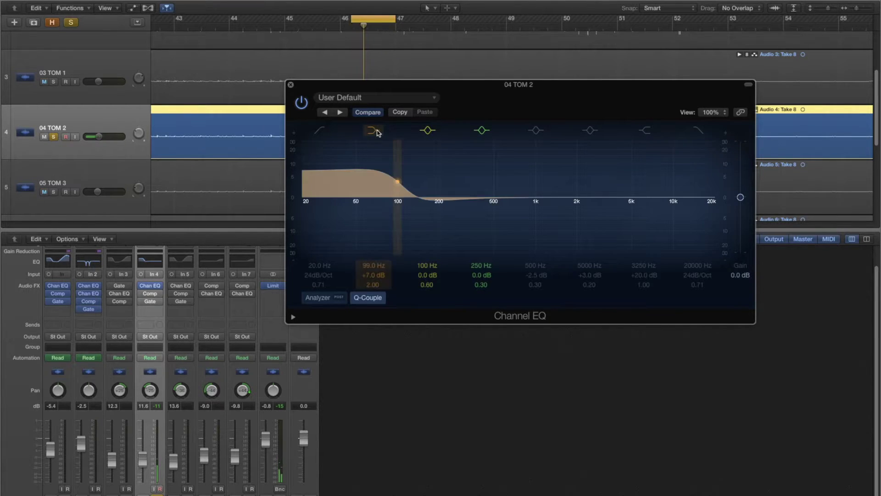
left_click(534, 131)
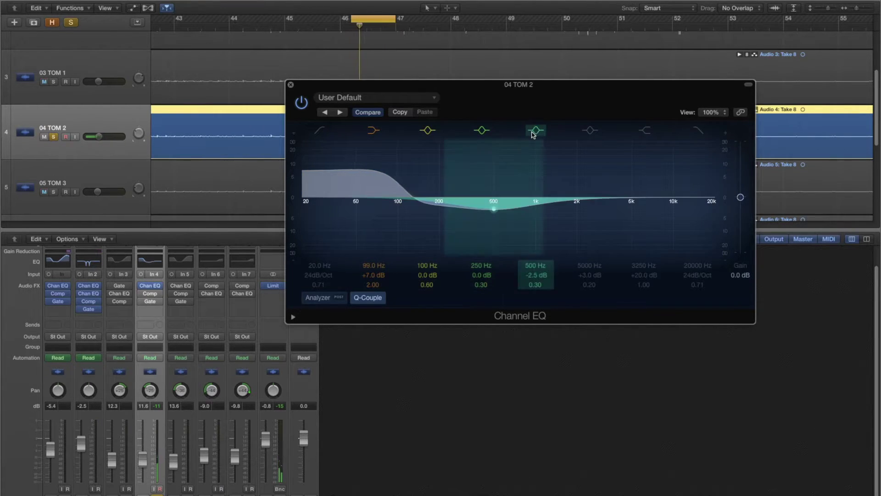
left_click(590, 132)
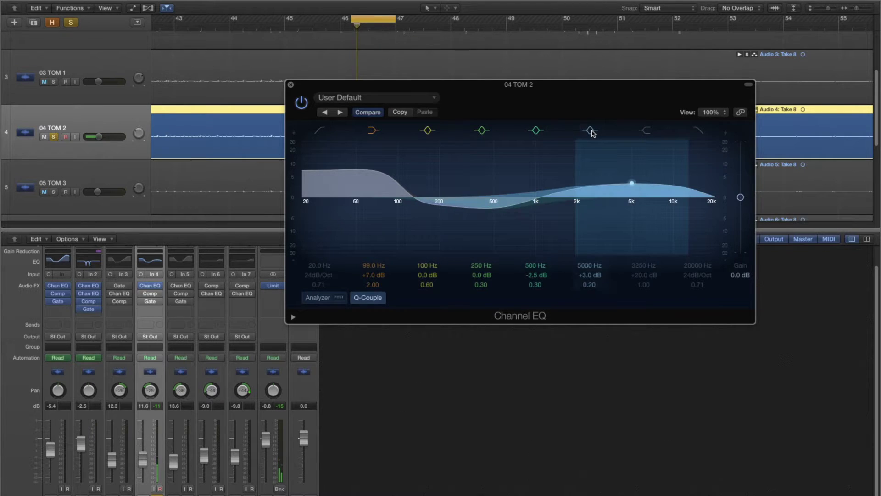
left_click(646, 132)
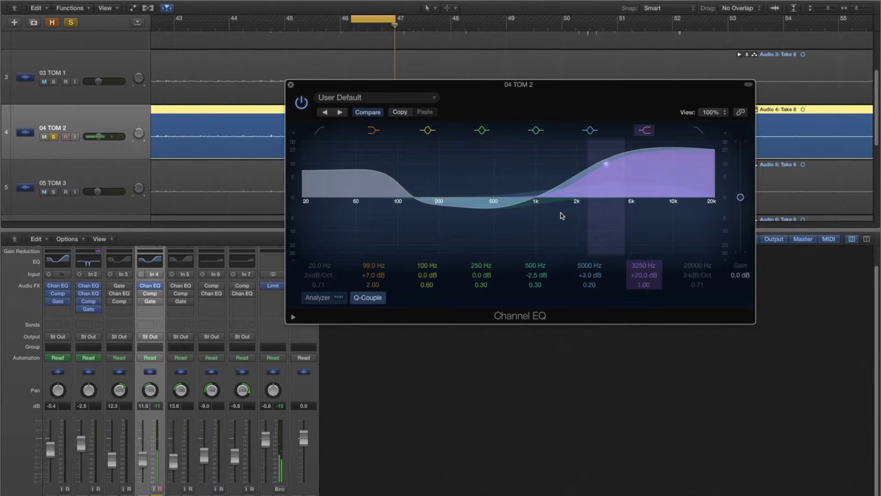
Compare TOM 2's Channel EQ bypassed and active twice, leave it on and close it.
left_click(301, 101)
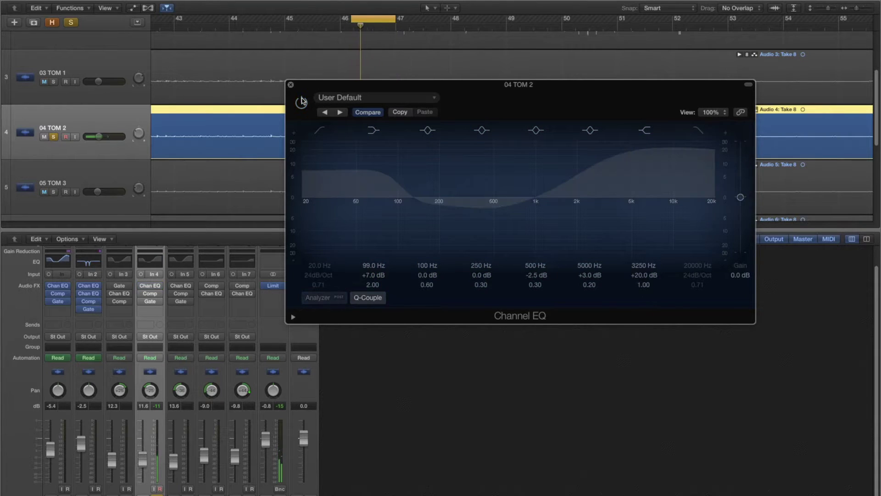
left_click(301, 101)
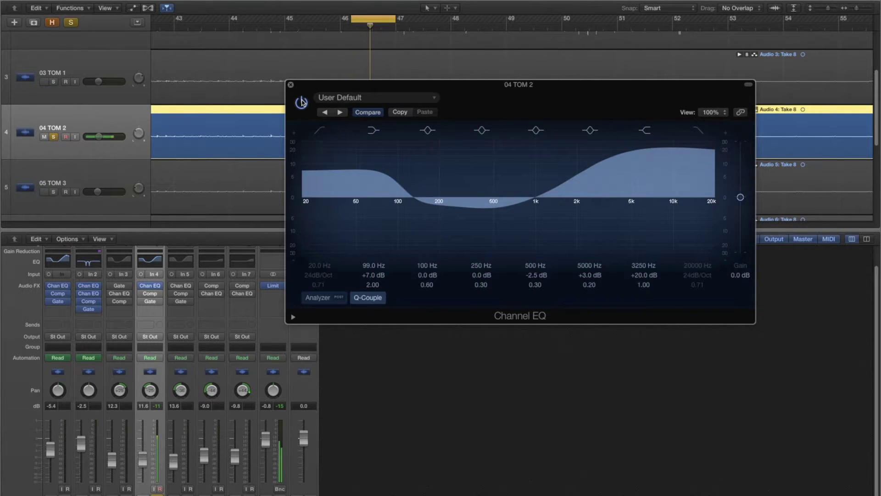
left_click(301, 100)
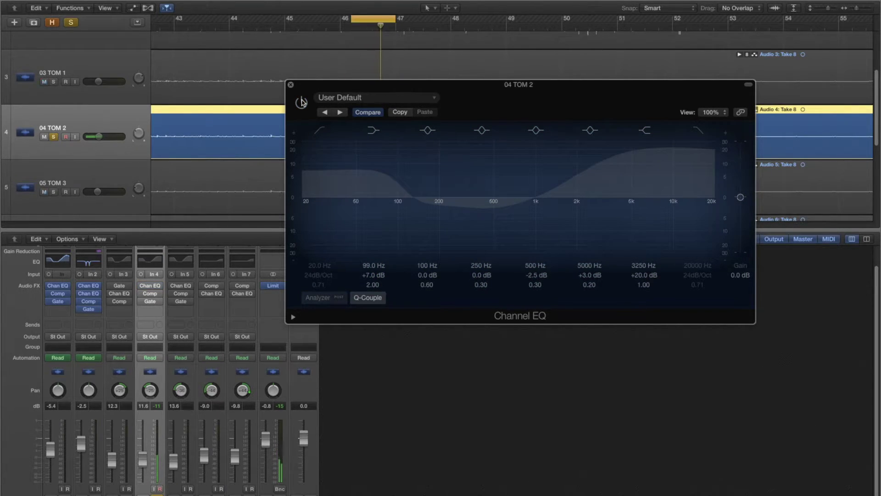
left_click(301, 101)
left_click(291, 86)
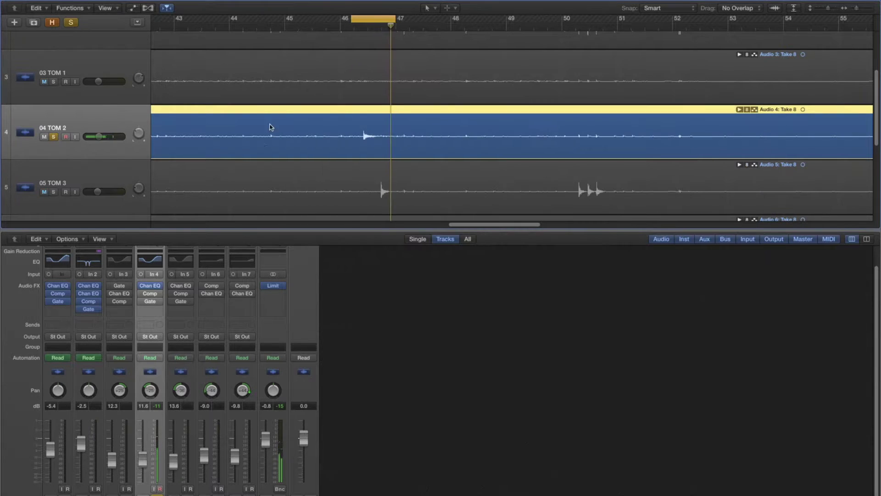
Open TOM 2's Compressor, move its window clear of the channel strips and switch it on.
left_click(151, 294)
left_click_drag(232, 26, 501, 69)
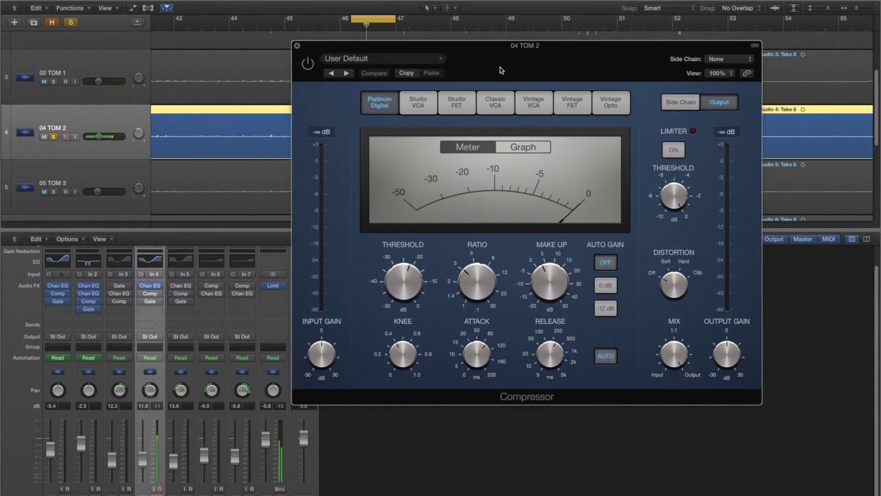
left_click(309, 62)
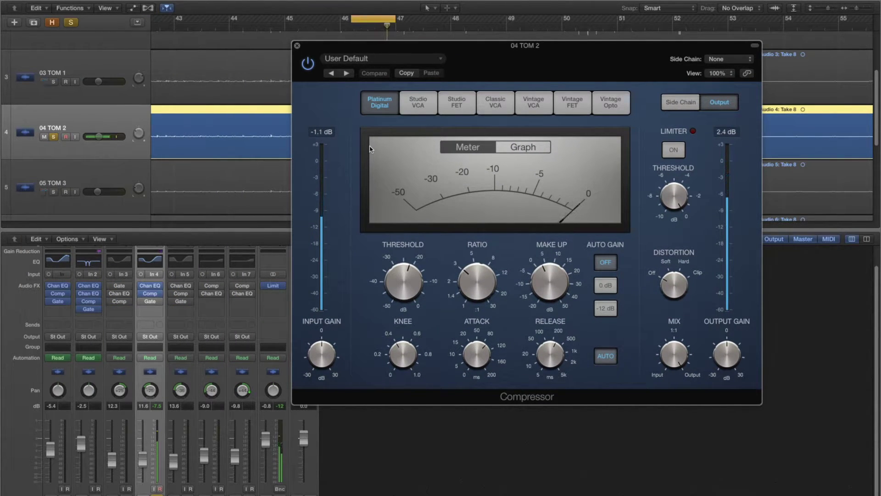
Examine the Compressor's threshold, ratio, make-up, knee, attack and release settings, and close its window.
mouse_move(403, 272)
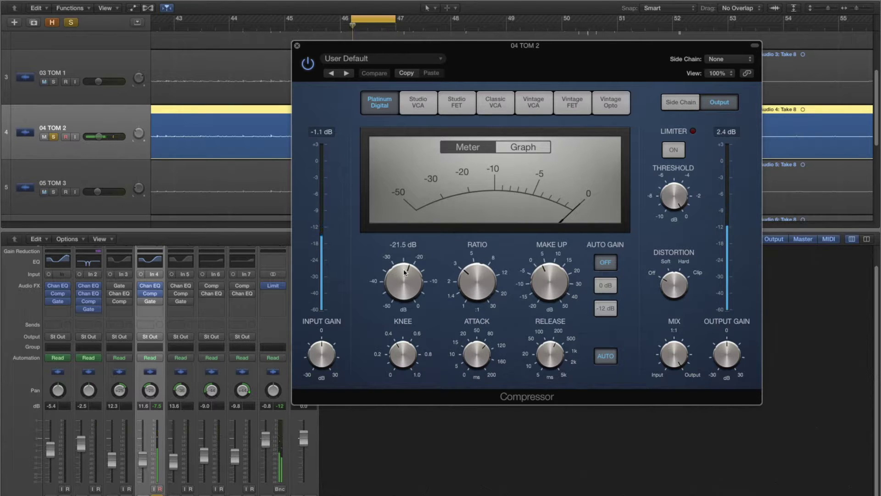
mouse_move(472, 277)
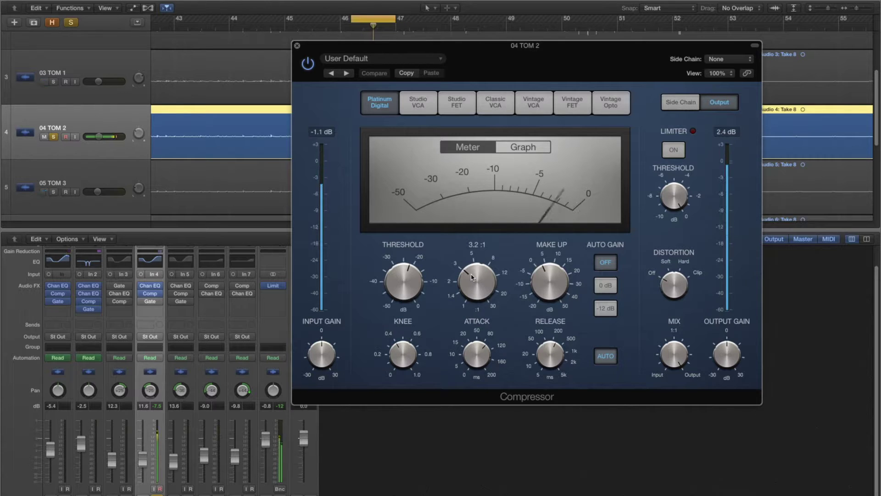
mouse_move(537, 278)
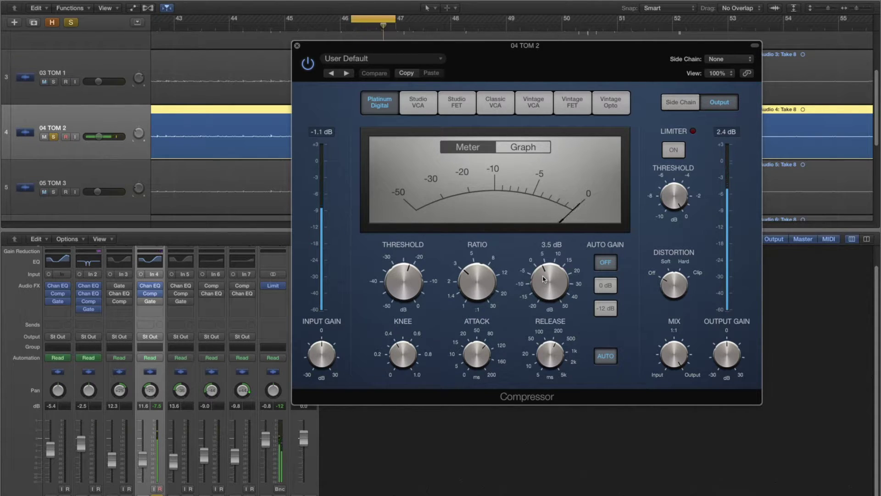
mouse_move(410, 352)
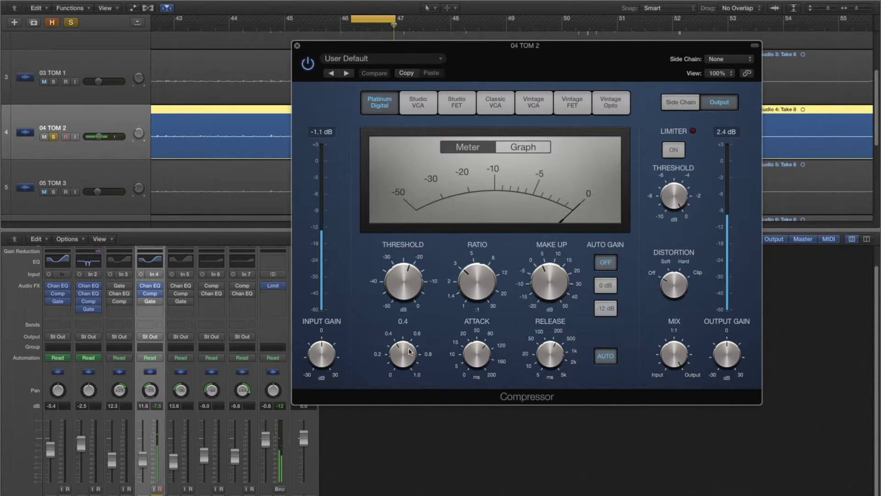
mouse_move(480, 353)
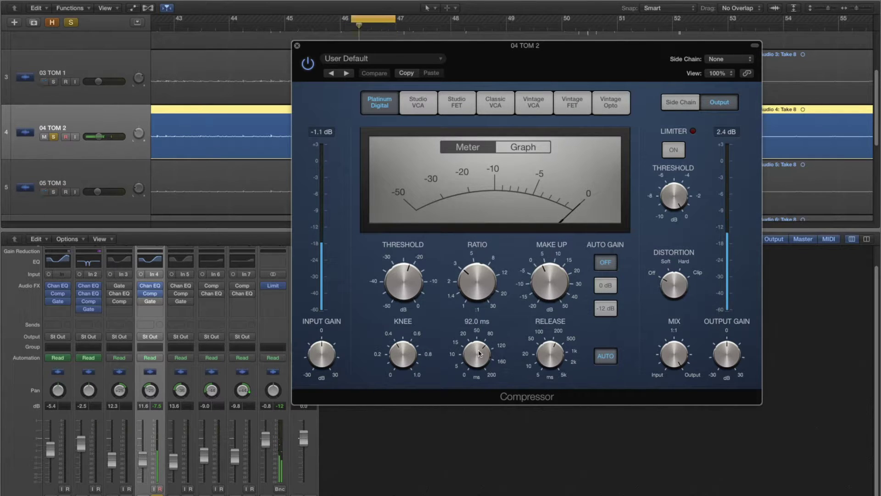
mouse_move(542, 356)
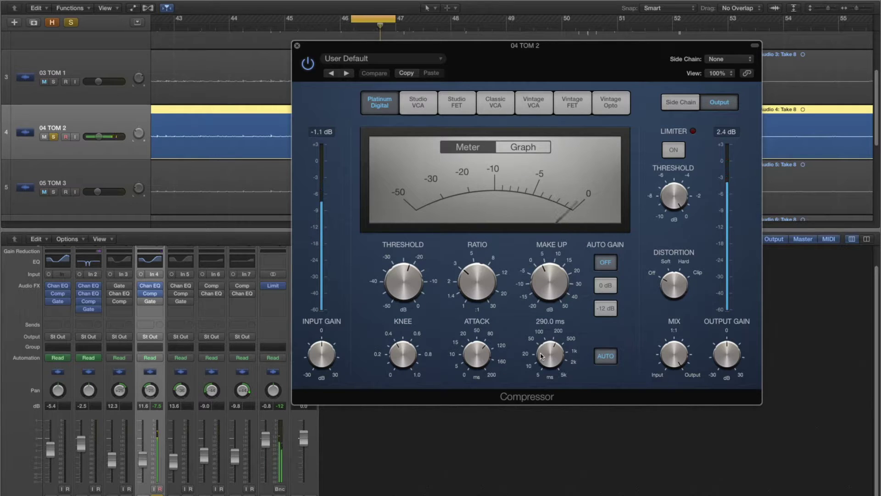
left_click(297, 45)
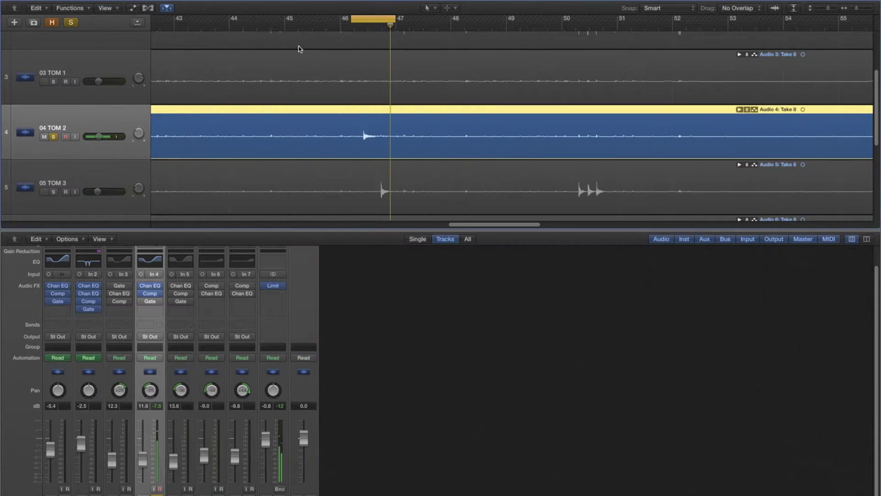
Open TOM 2's Noise Gate, switch it on and move its window clear of the track headers.
left_click(150, 300)
left_click(44, 23)
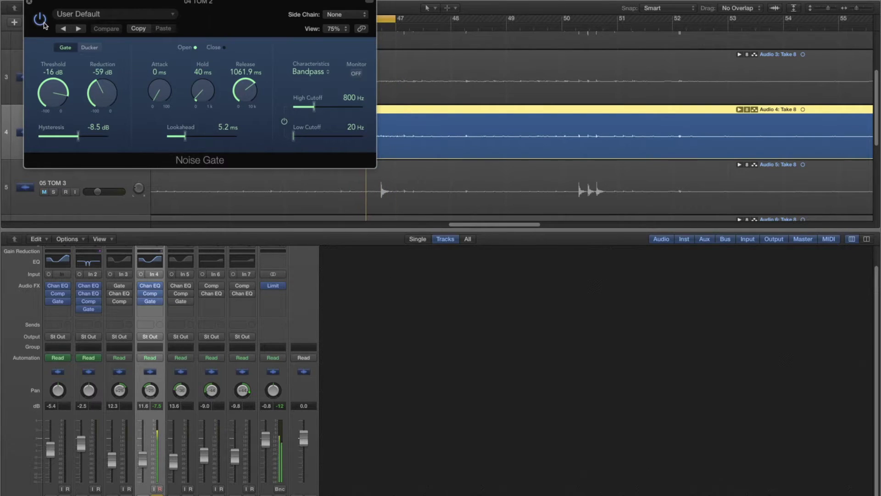
left_click_drag(208, 4, 402, 72)
Extend the cycle range to just before bar 48, compare the Noise Gate bypassed and active, and close it switched on.
left_click(392, 20)
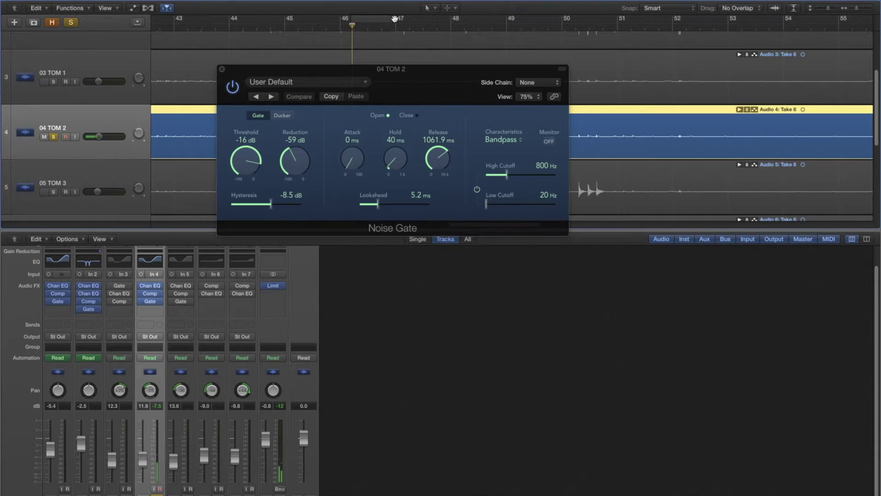
left_click_drag(396, 19, 450, 20)
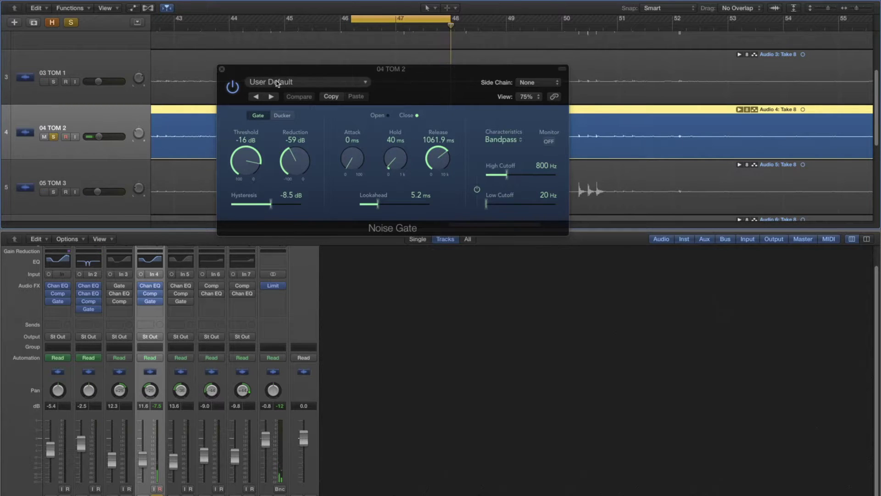
left_click(238, 87)
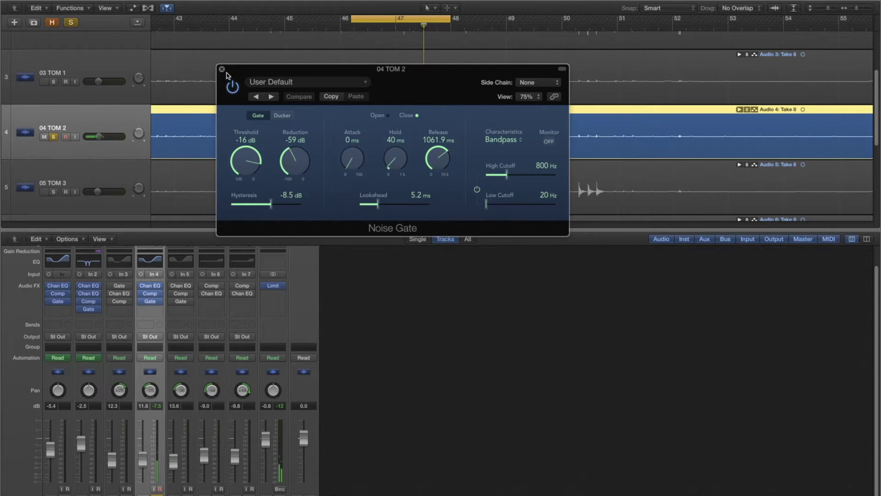
left_click(222, 70)
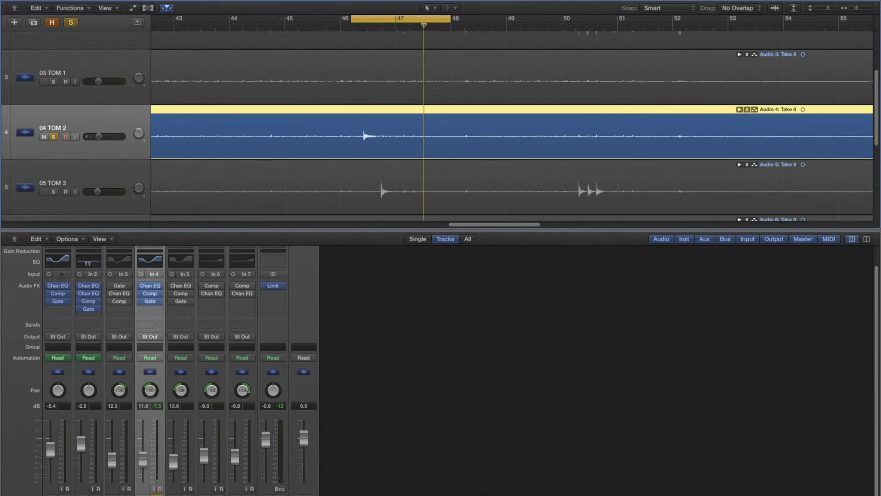
Take TOM 2 out of solo and solo TOM 3.
left_click(157, 494)
left_click(187, 494)
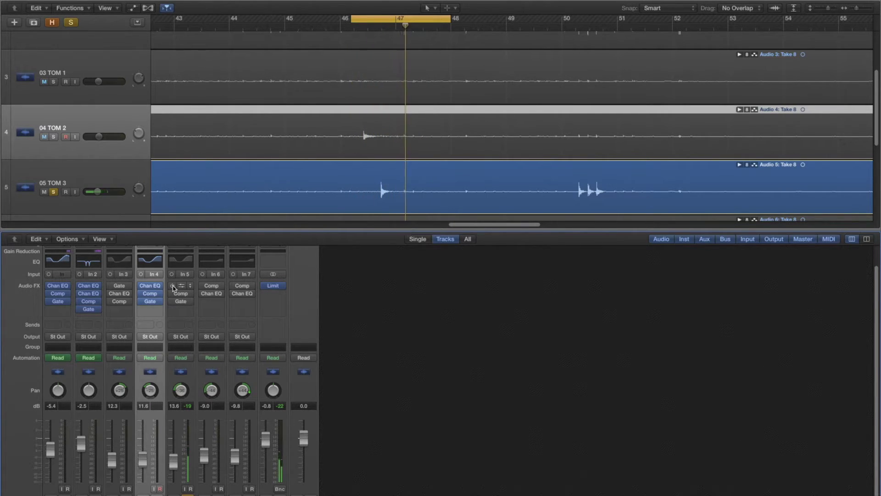
Open and switch on TOM 3's Channel EQ, and compare it bypassed and active, leaving it on.
left_click(179, 286)
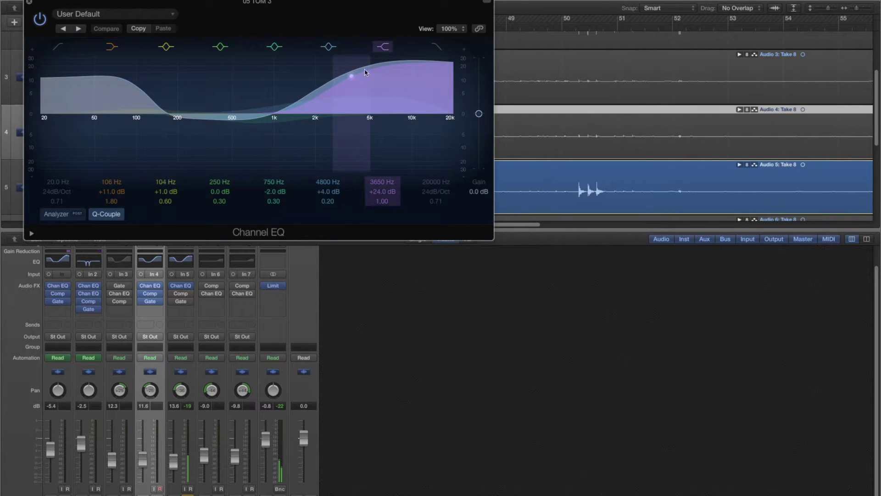
left_click(45, 20)
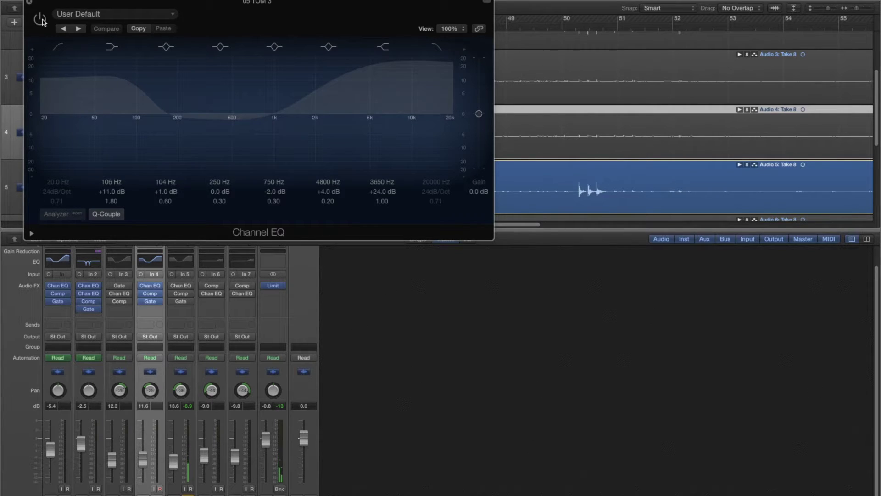
left_click(44, 22)
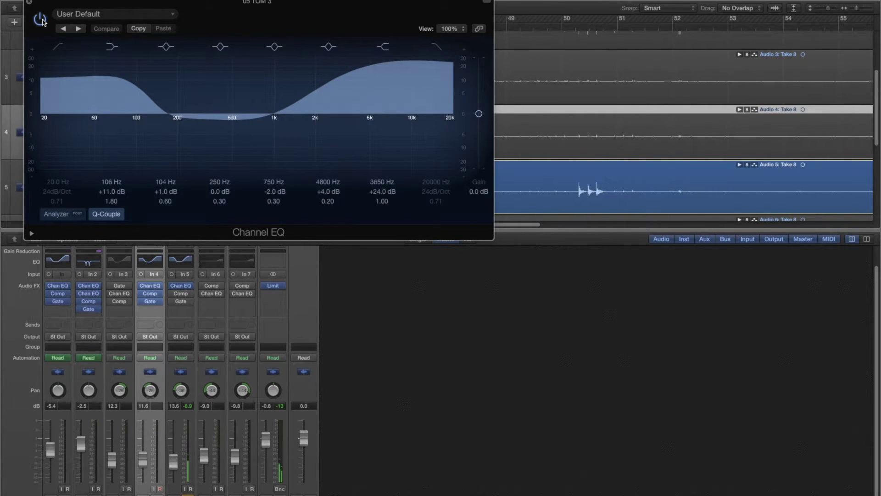
Close TOM 3's Channel EQ, switch on its Compressor, compare the Compressor bypassed and active, and close it switched on.
left_click(29, 4)
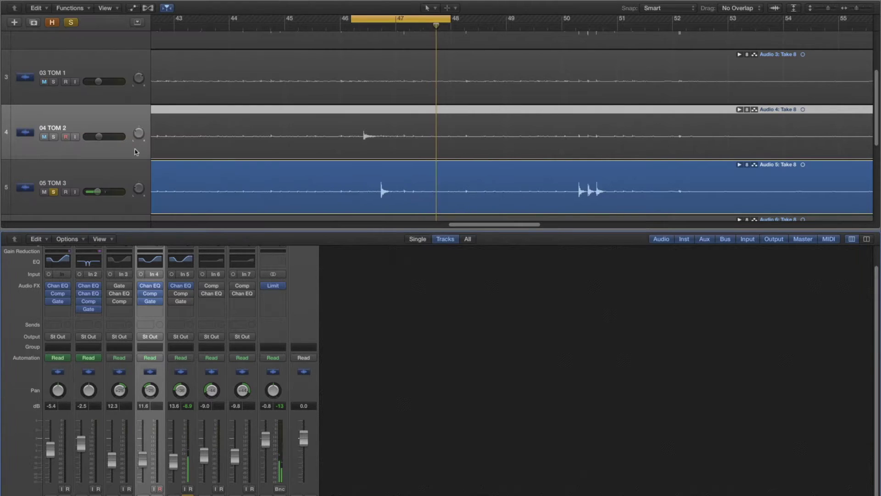
left_click(181, 293)
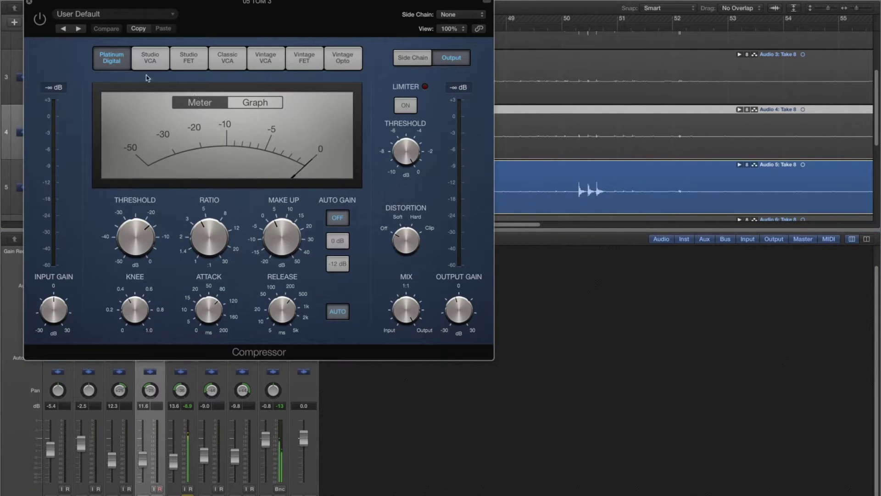
left_click(40, 19)
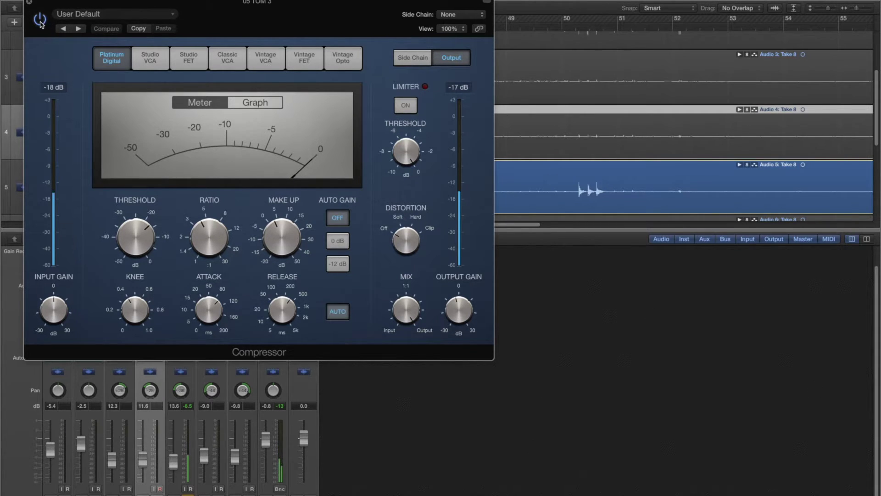
left_click_drag(256, 24, 668, 87)
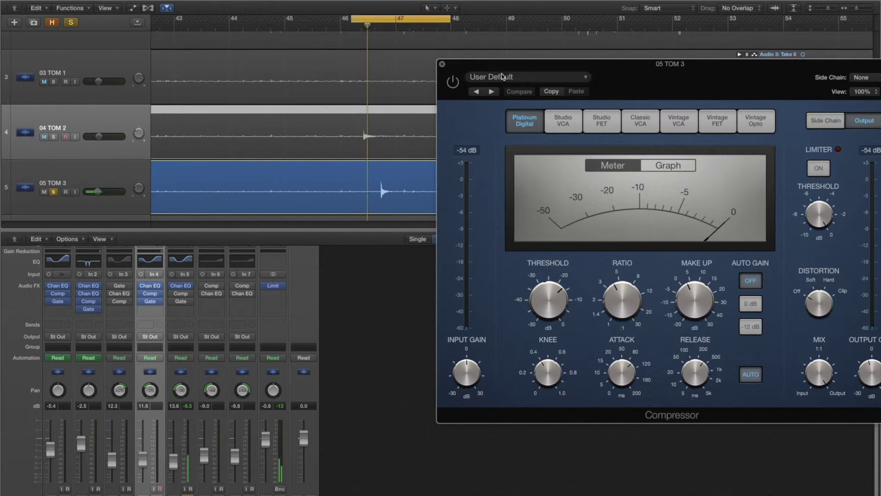
left_click(452, 84)
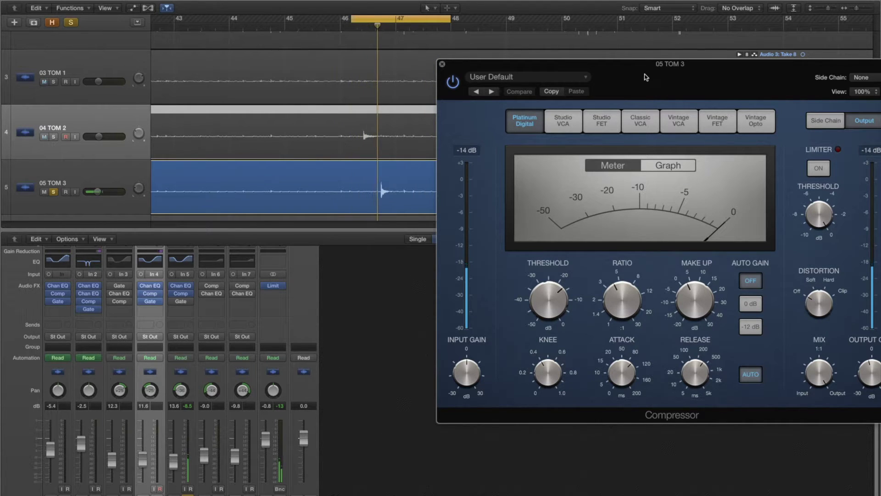
left_click(441, 64)
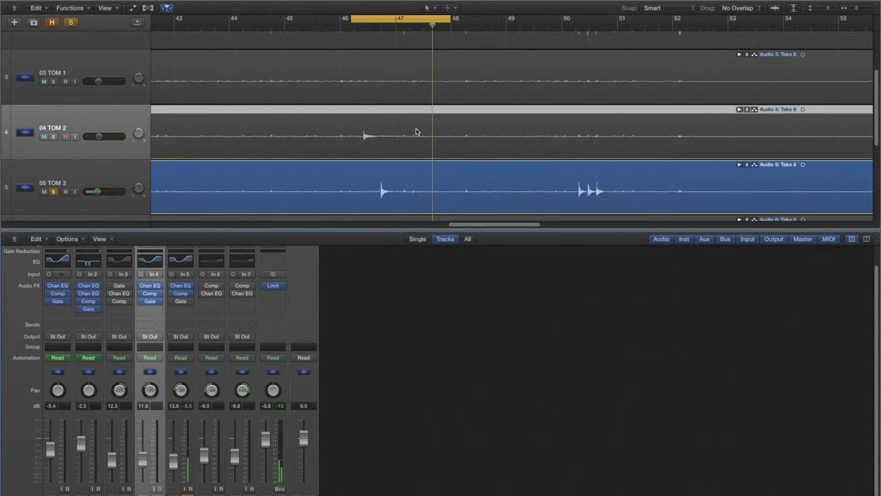
Switch on TOM 3's Noise Gate, move its window clear of the tracks to audition it, and close it switched on.
left_click(181, 302)
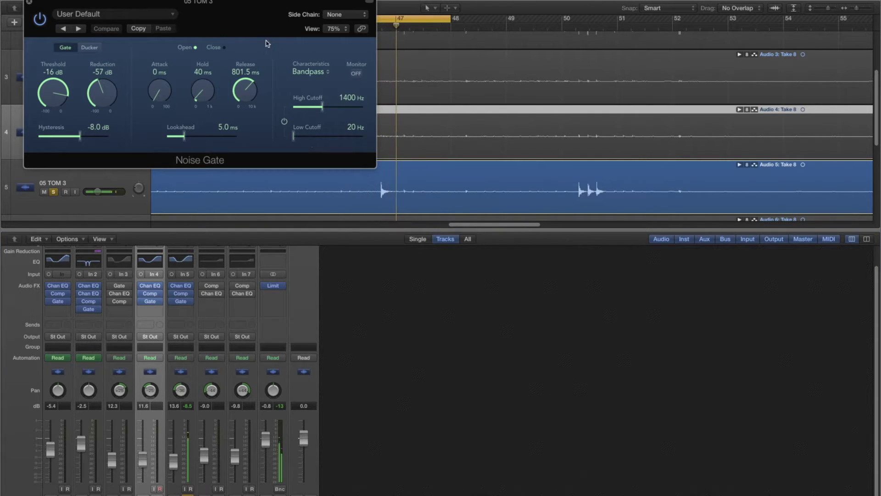
left_click_drag(516, 126, 642, 266)
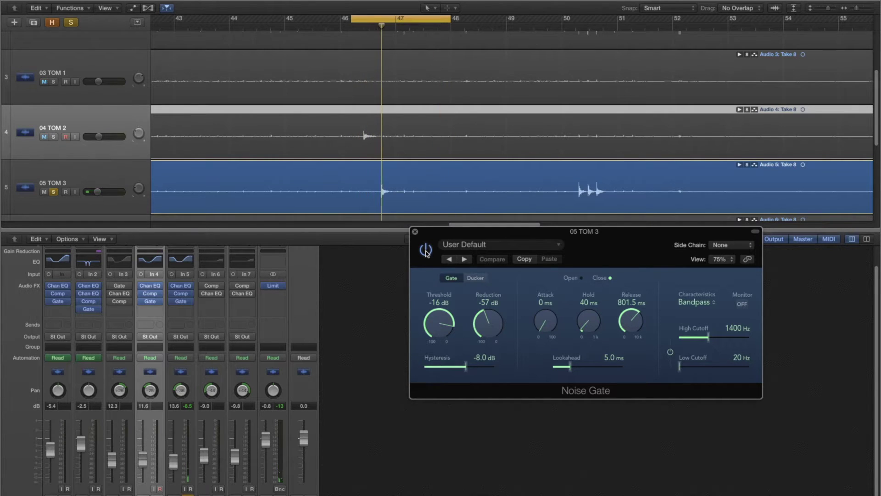
left_click(415, 231)
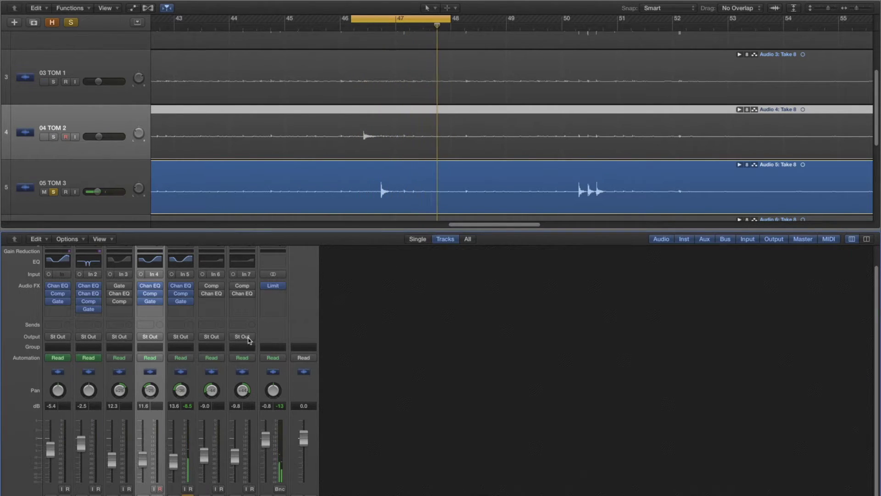
Take TOM 3 out of solo and solo the two overhead tracks, OVH LT and OVH RT.
key("s")
key("super+a")
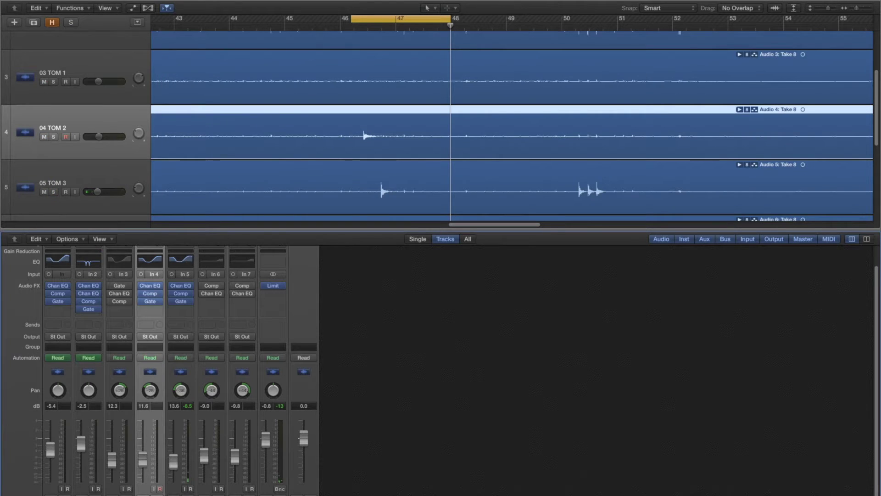
key("s")
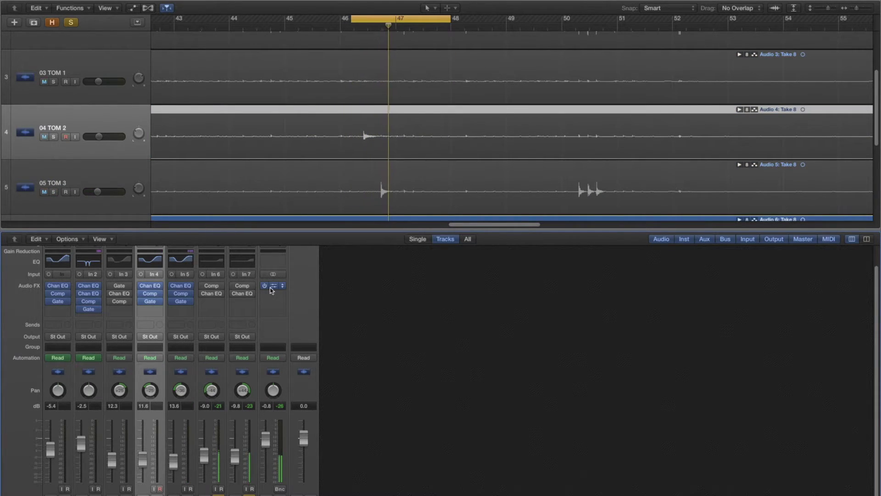
Open OVH LT's Compressor, move its window clear of the channel strips and switch it on, comparing it bypassed and active.
left_click(211, 288)
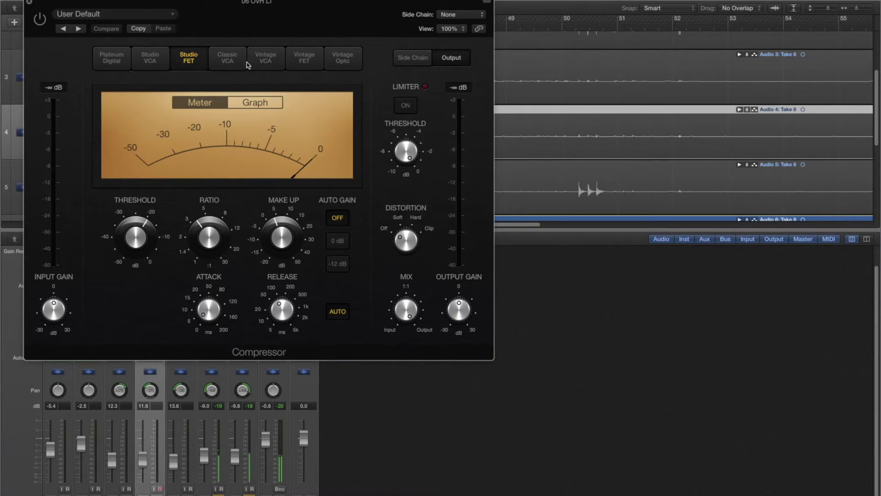
left_click_drag(260, 20, 607, 37)
left_click(361, 291)
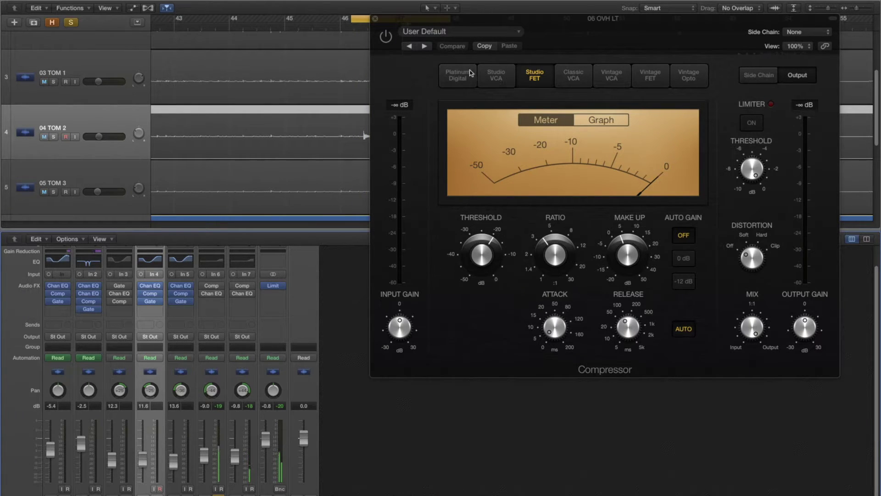
left_click(385, 37)
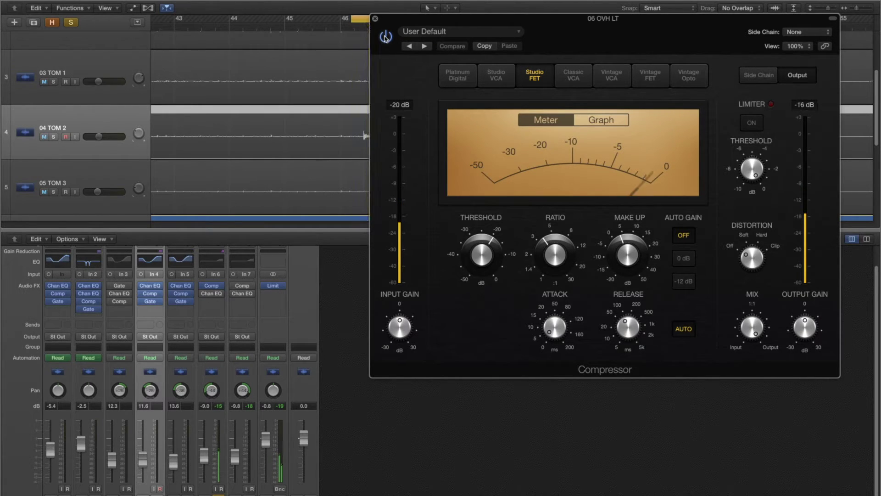
left_click(385, 37)
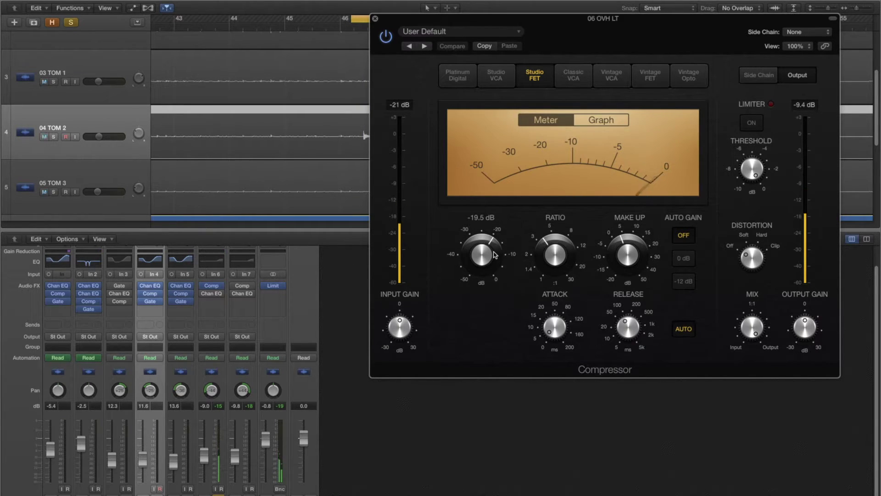
Check the attack, release and make-up settings of OVH LT's Compressor and close its window.
mouse_move(547, 319)
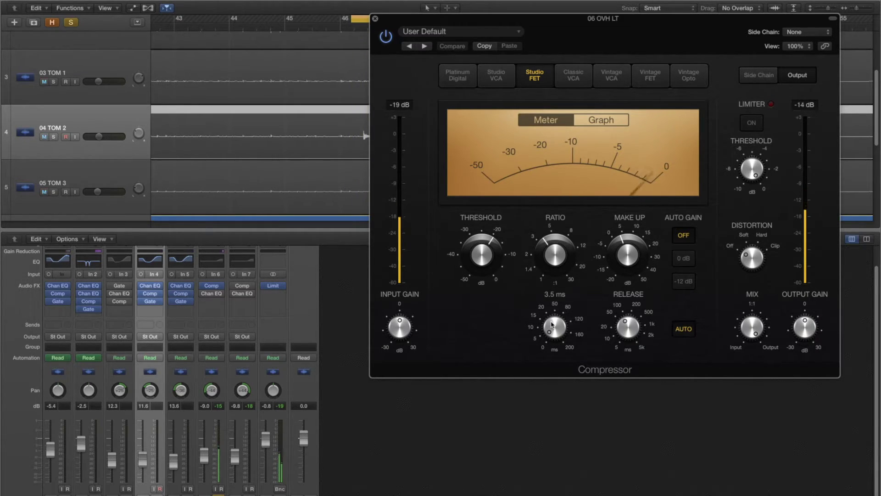
mouse_move(624, 326)
mouse_move(625, 254)
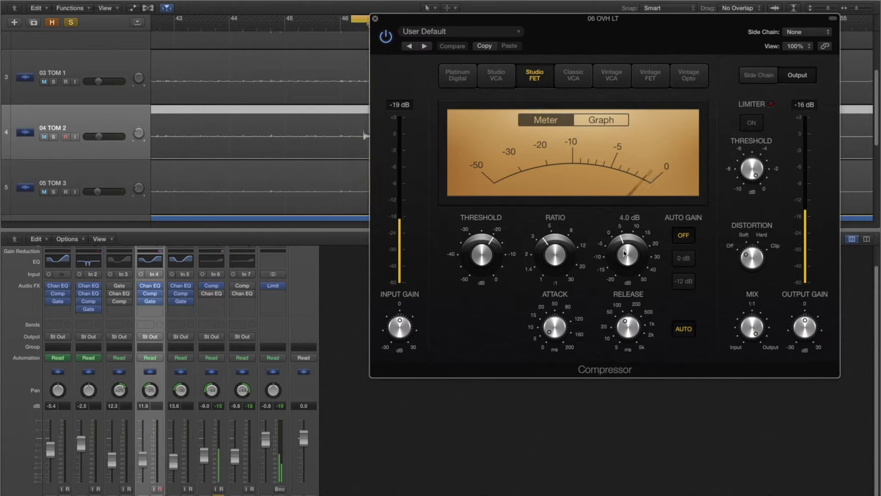
left_click(374, 19)
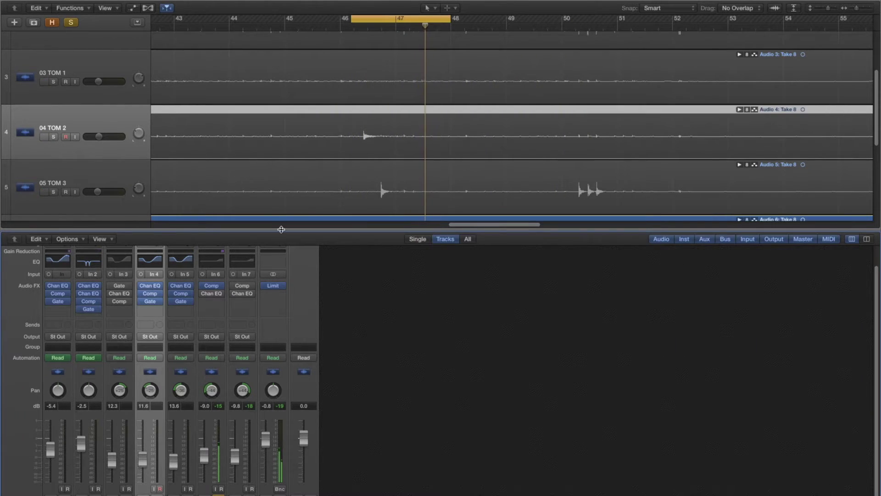
Open OVH RT's Compressor, move its window off the channel inserts and switch it on.
left_click(243, 286)
left_click_drag(242, 25, 525, 87)
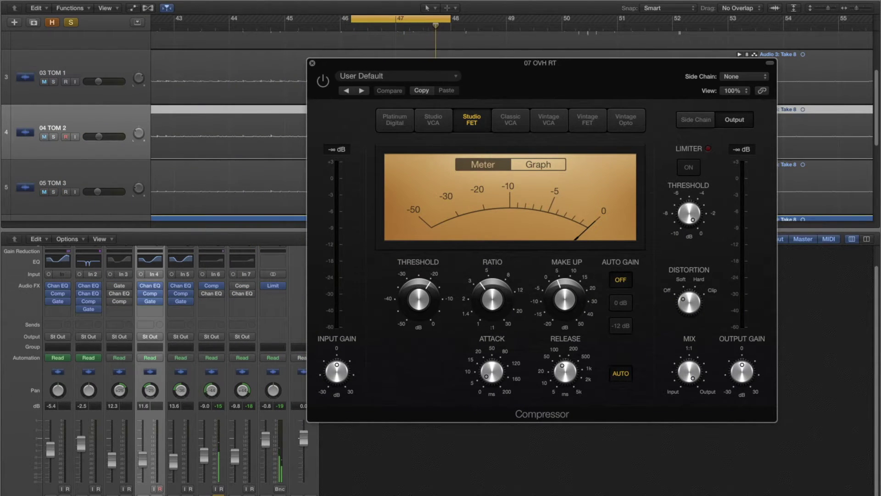
left_click(334, 430)
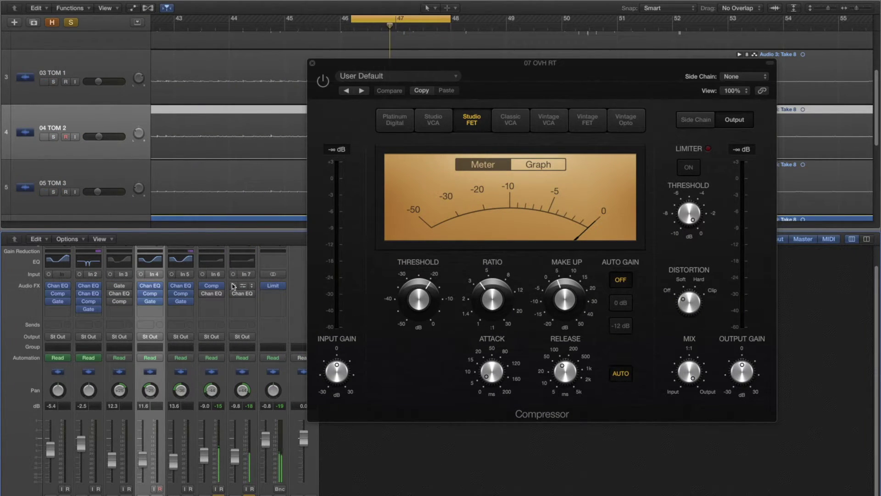
left_click(323, 78)
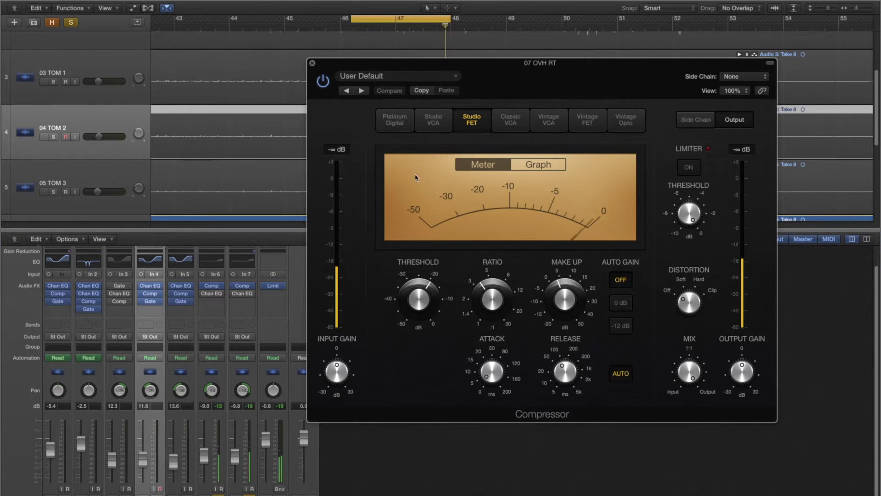
Check the make-up, ratio, threshold, attack and release settings of OVH RT's Compressor and close its window.
mouse_move(592, 290)
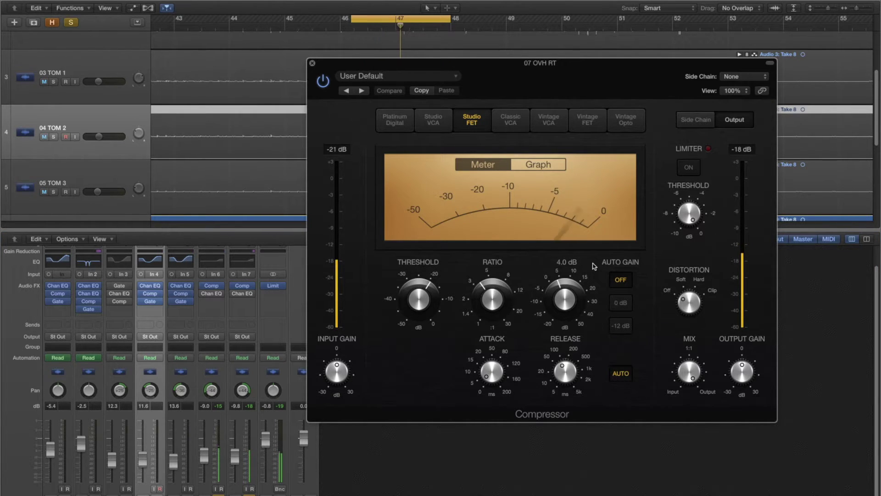
mouse_move(489, 303)
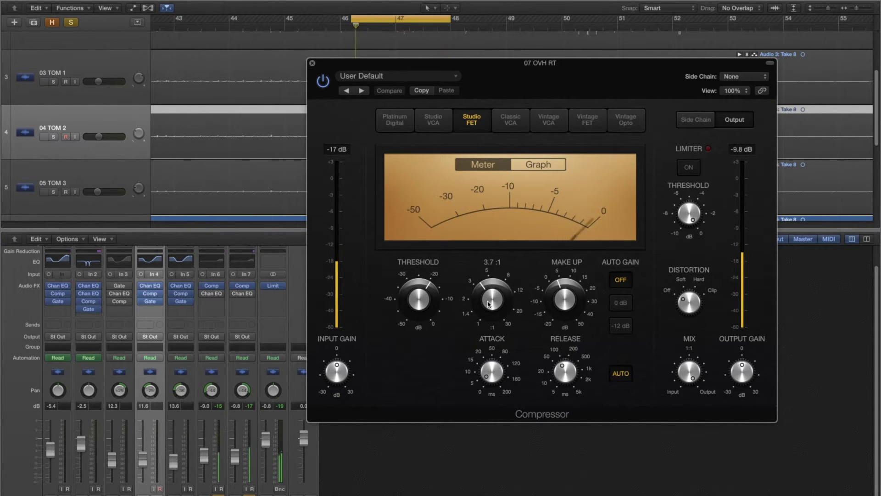
mouse_move(426, 299)
mouse_move(494, 371)
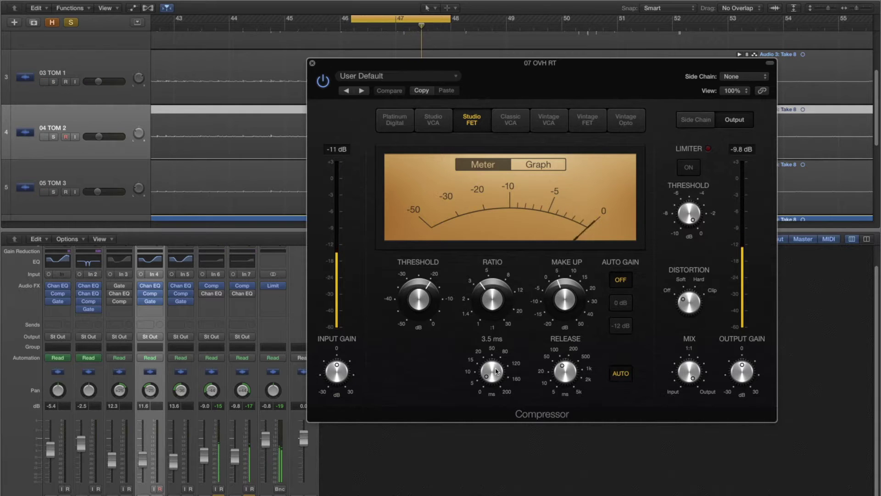
mouse_move(565, 372)
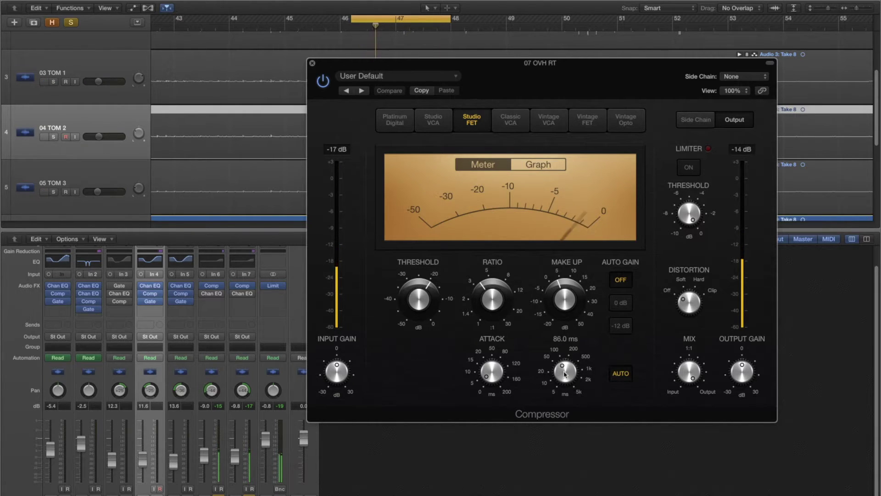
left_click(312, 63)
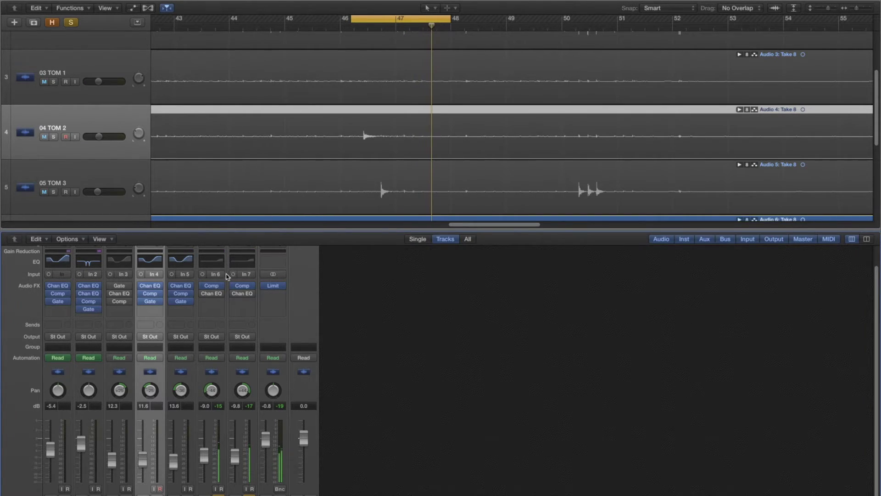
Switch on the Channel EQs of OVH LT and OVH RT and arrange both EQ windows with OVH RT above OVH LT.
left_click(203, 293)
left_click(233, 294)
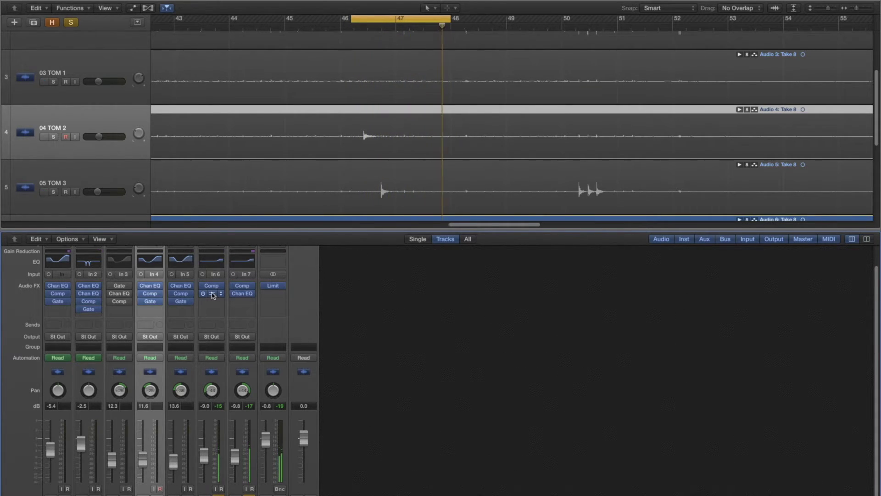
left_click(212, 293)
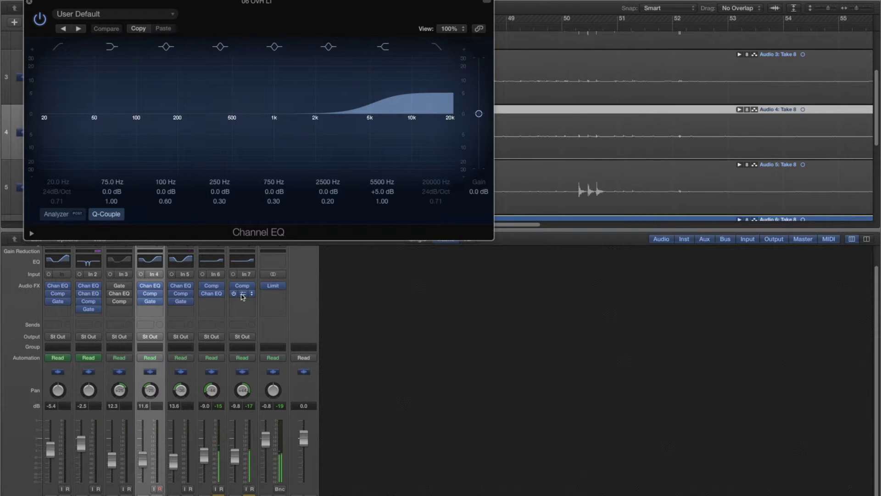
left_click(243, 295)
left_click_drag(438, 33, 508, 273)
left_click_drag(692, 95, 414, 25)
left_click_drag(326, 275, 346, 274)
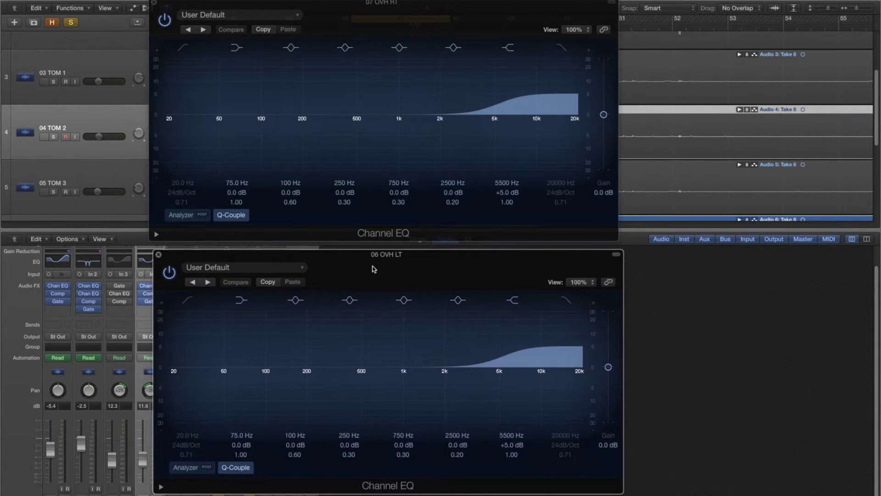
Compare the overheads with both Channel EQs bypassed and active, leaving OVH LT's and OVH RT's EQs switched on.
left_click(168, 274)
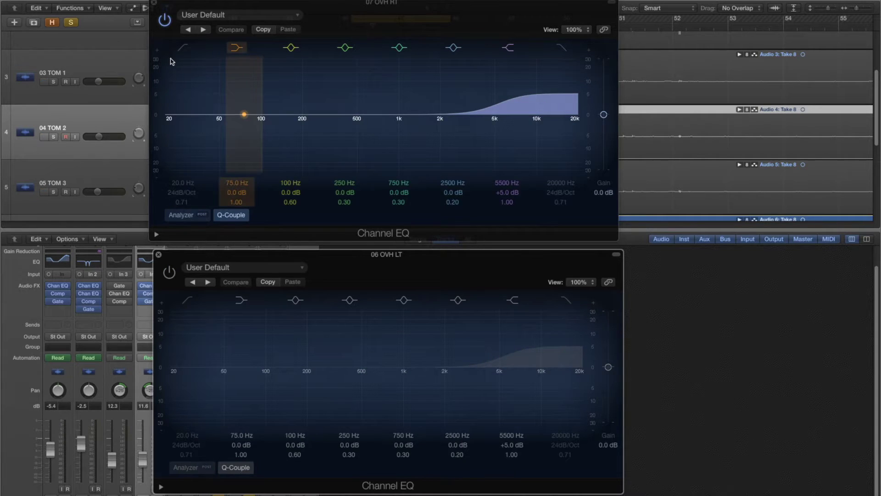
left_click(166, 26)
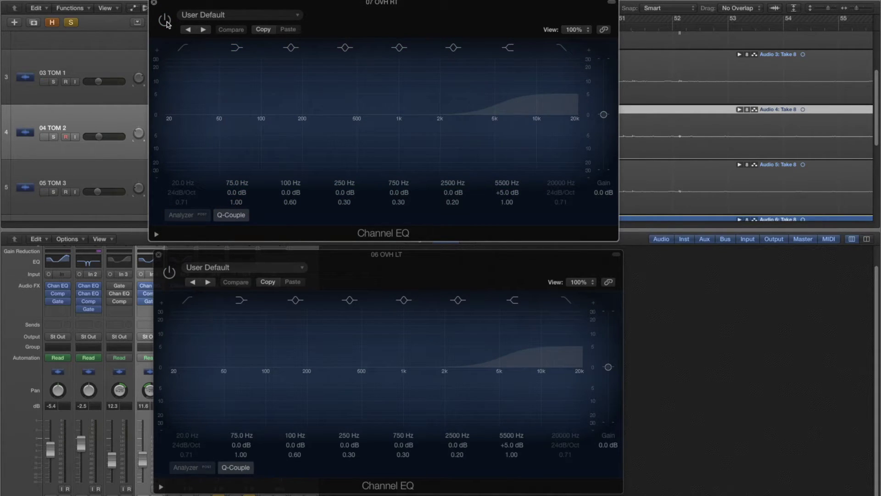
left_click(167, 23)
left_click(170, 271)
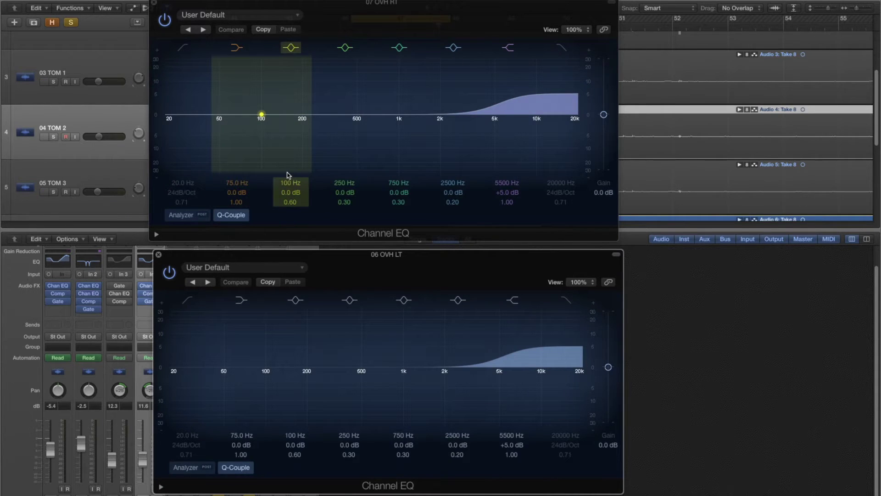
left_click(166, 23)
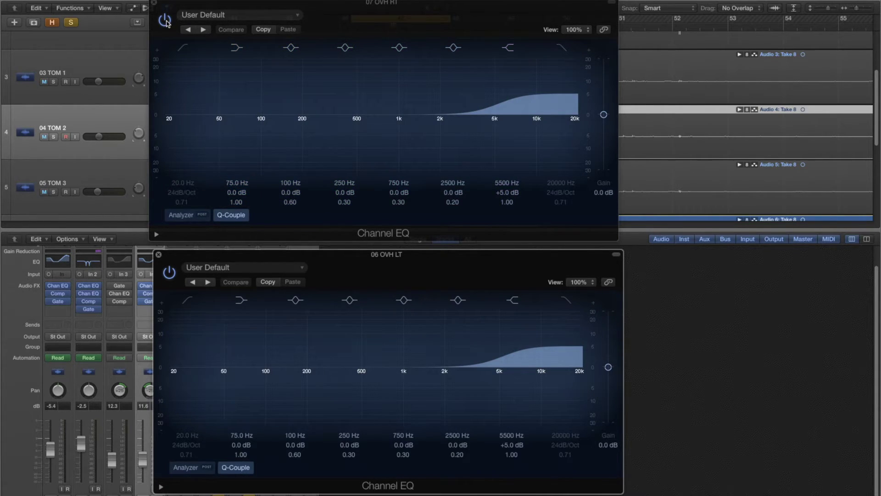
left_click(166, 23)
left_click(170, 272)
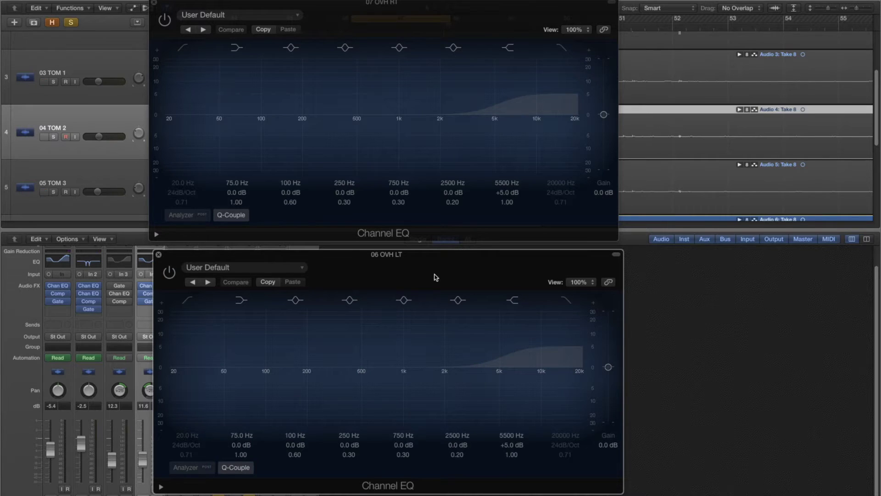
left_click(170, 272)
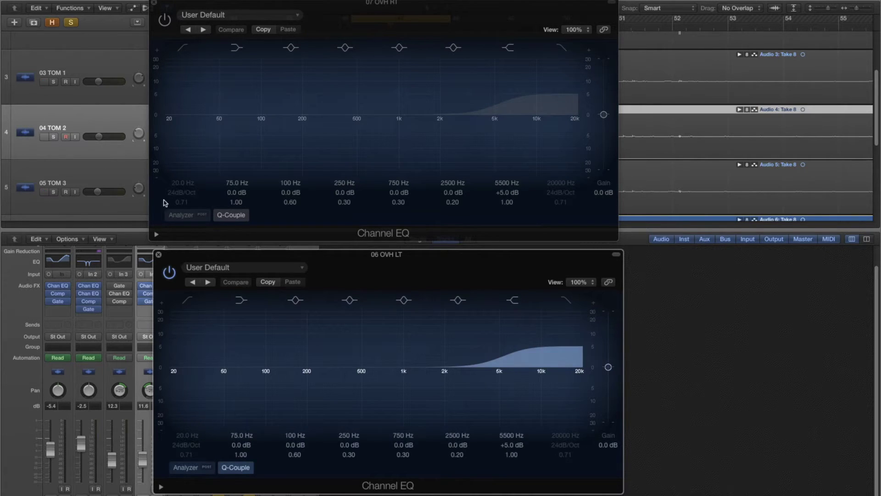
left_click(165, 20)
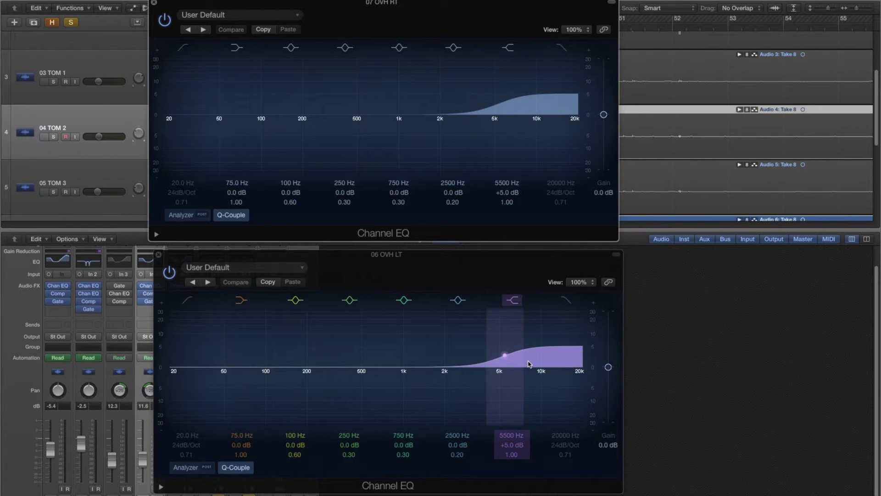
Close both overhead EQ windows, clear the overhead solos and play the full drum kit.
left_click(154, 3)
left_click(158, 255)
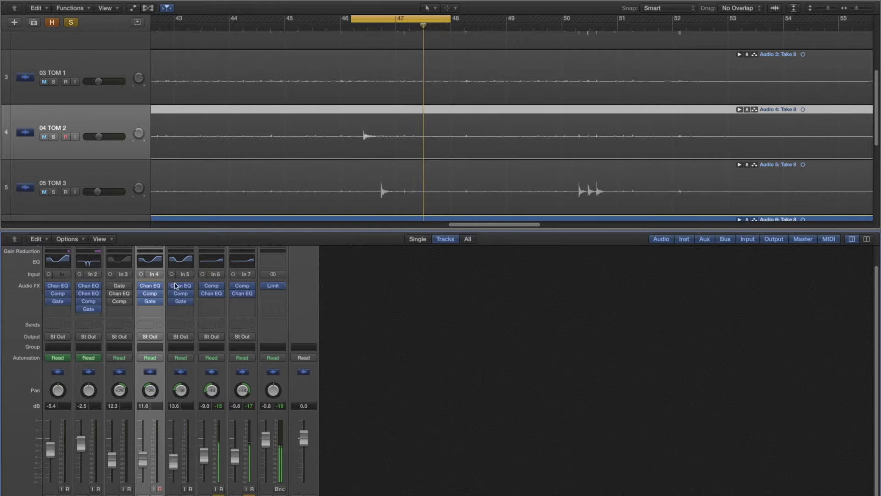
key("space")
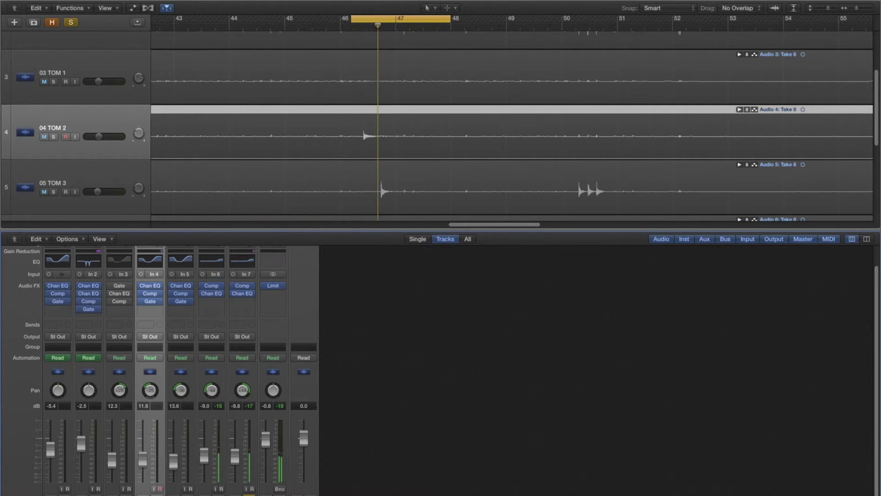
key("ctrl+s")
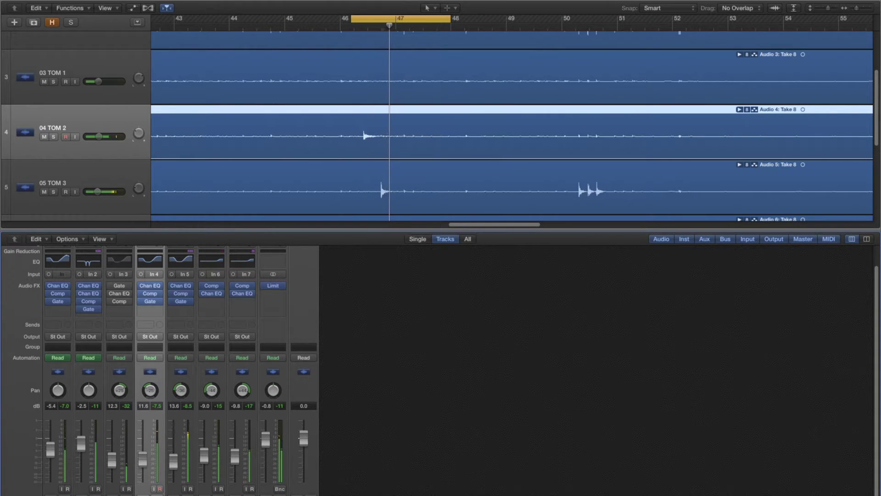
Solo TOM 1, switch on its Gate, Channel EQ and Compressor, and return to the full mix.
left_click(127, 494)
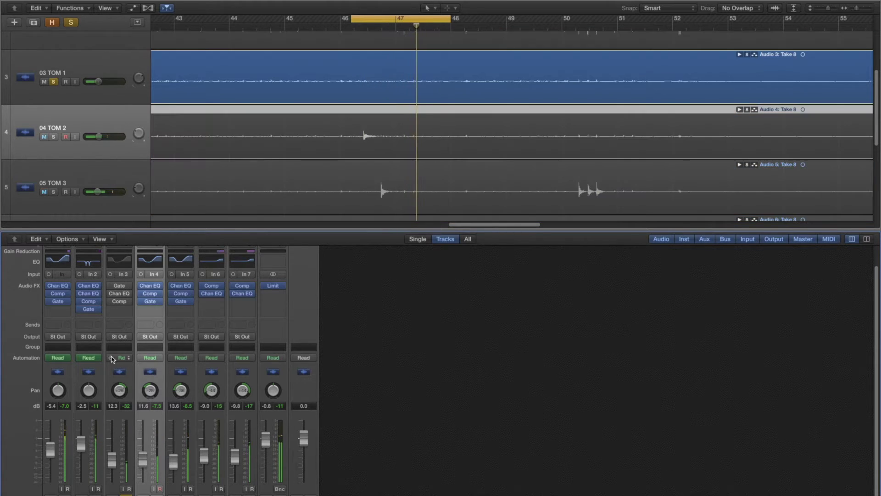
left_click(110, 287)
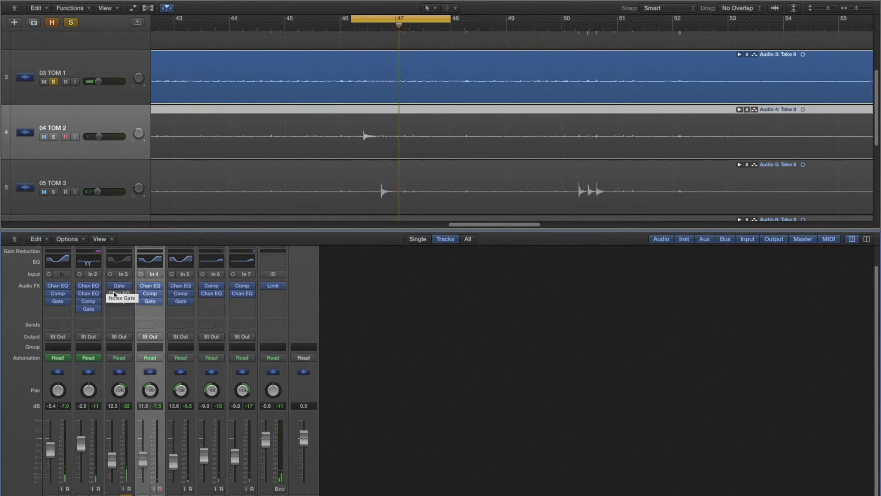
left_click(111, 294)
left_click(111, 302)
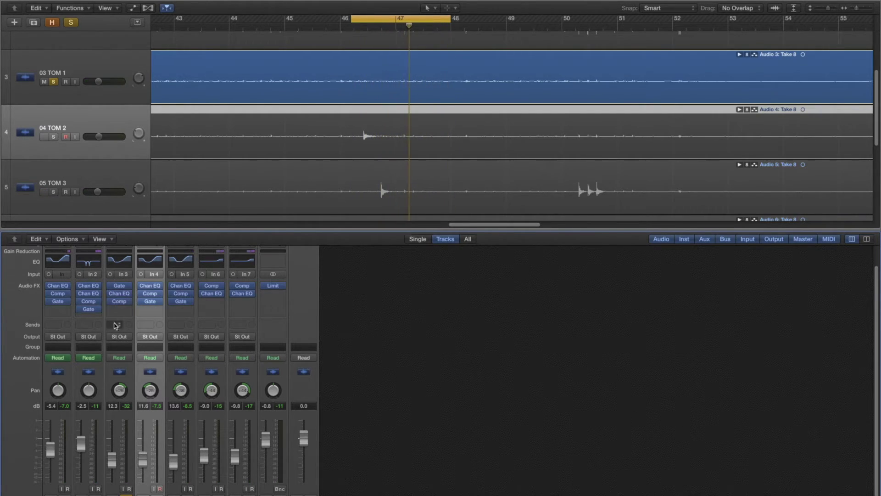
left_click(126, 495)
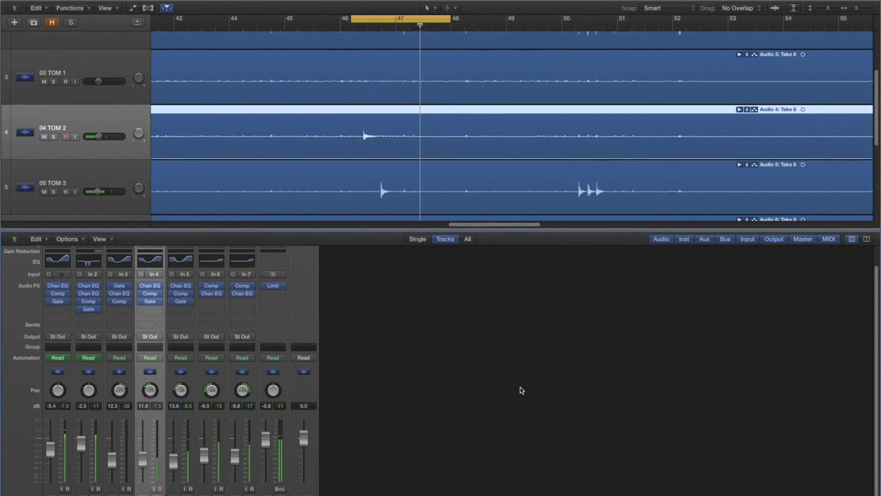
Route the outputs of the KICK and SNARE channels to Bus 1.
left_click(55, 337)
mouse_move(65, 363)
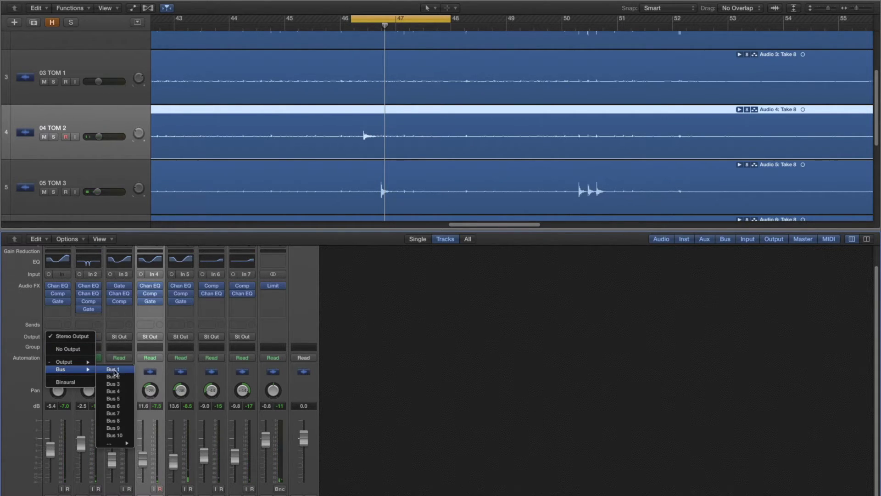
left_click(120, 370)
left_click(88, 337)
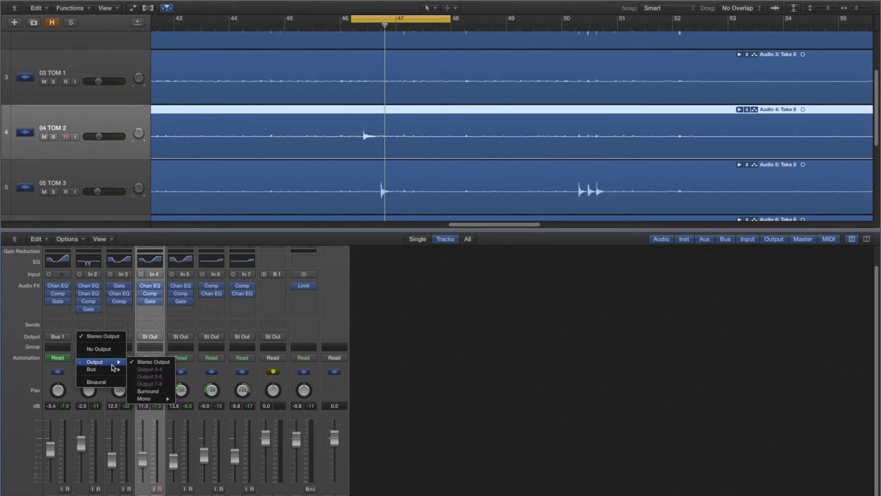
left_click(140, 370)
Route the outputs of TOM 1, TOM 2 and TOM 3 to Bus 1.
left_click(120, 337)
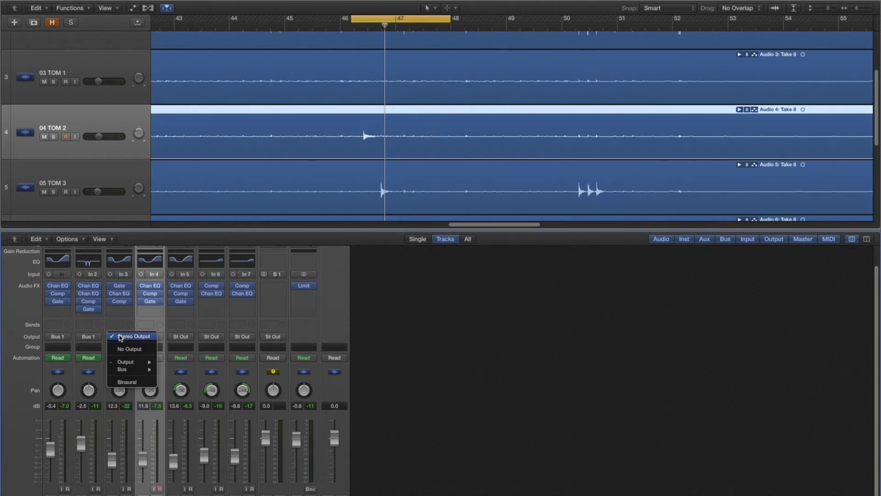
left_click(170, 369)
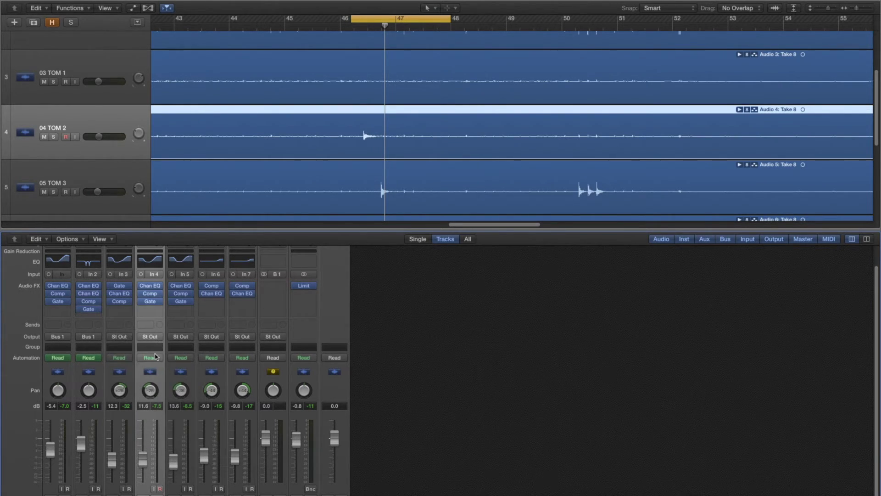
left_click(151, 338)
mouse_move(168, 370)
left_click(202, 370)
left_click(181, 336)
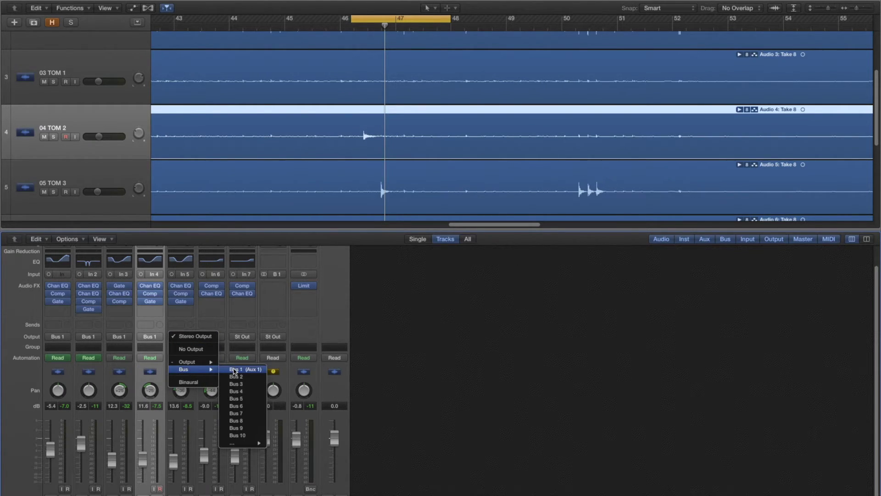
left_click(221, 351)
left_click(181, 336)
mouse_move(231, 372)
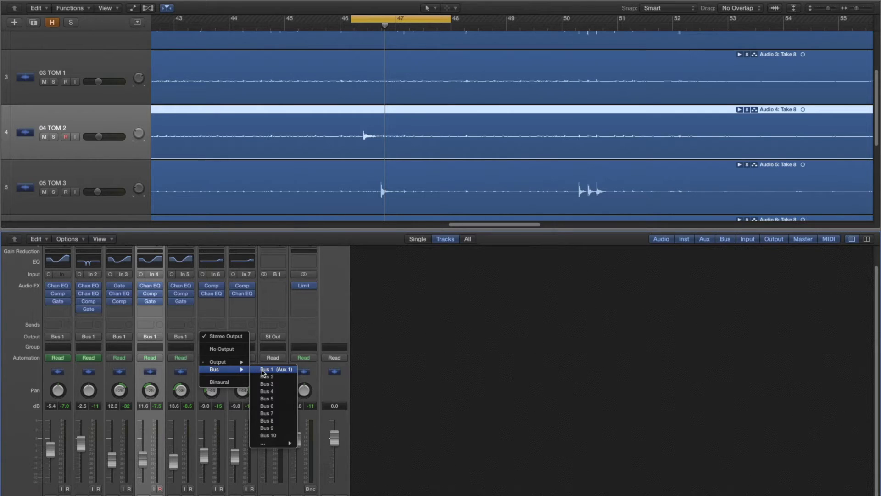
Route the outputs of both overhead channels to Bus 1 and clear the channel selection.
left_click(260, 366)
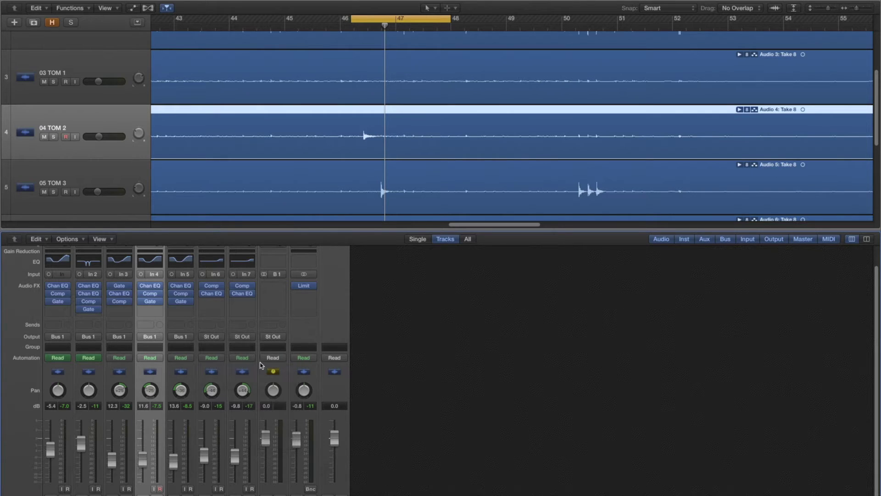
left_click(236, 339)
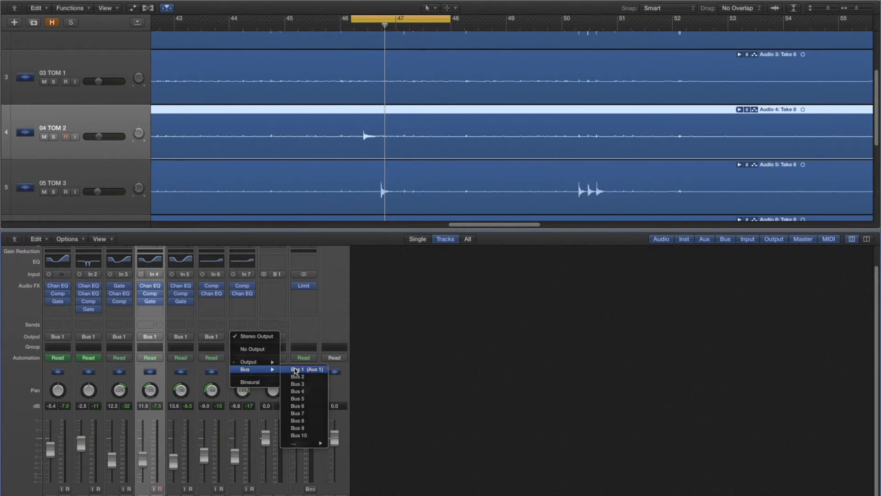
left_click(296, 369)
left_click(446, 386)
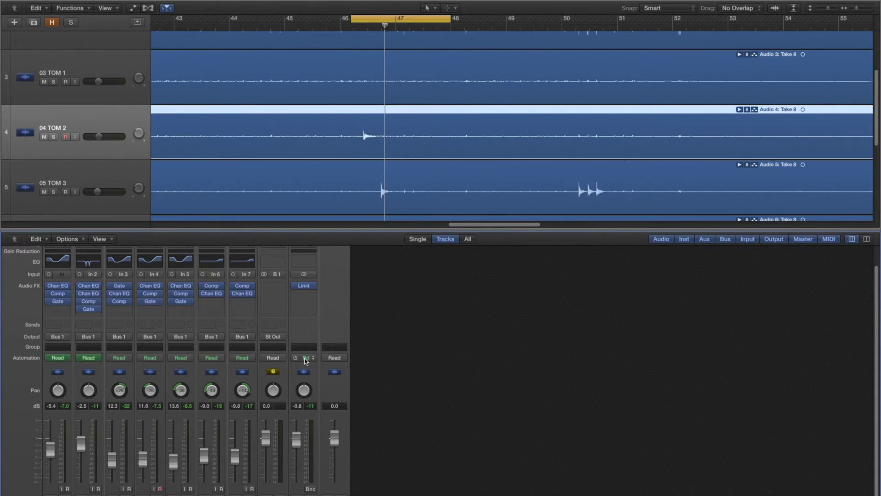
Play the drums through the Bus 1 aux channel, try its fader and reset it to 0 dB.
key("space")
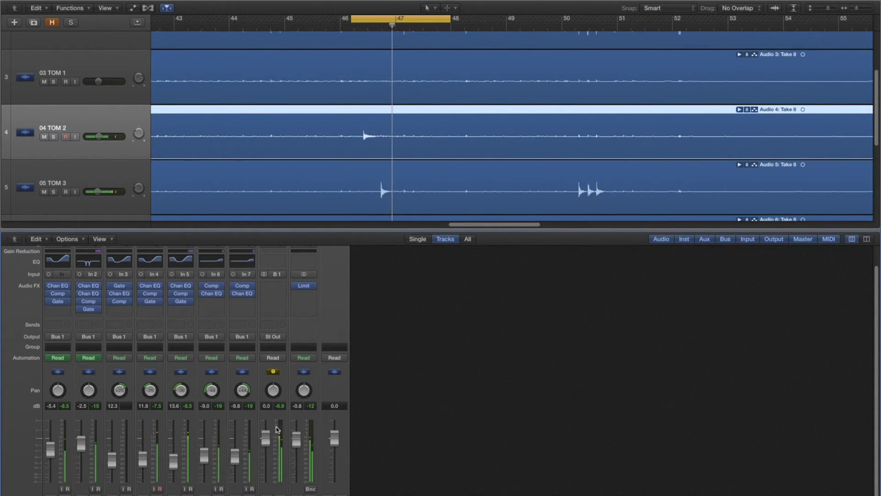
mouse_move(265, 436)
left_mouse_down()
mouse_move(265, 477)
mouse_move(265, 436)
left_mouse_up()
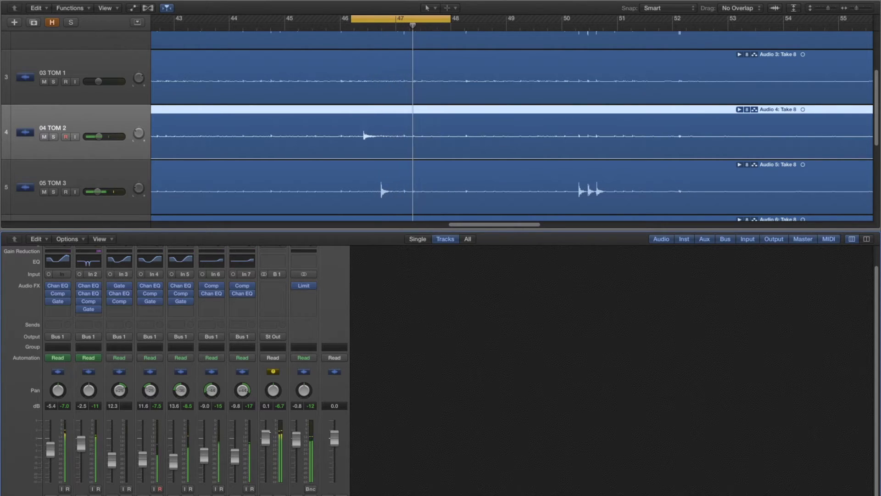
double_click(266, 407)
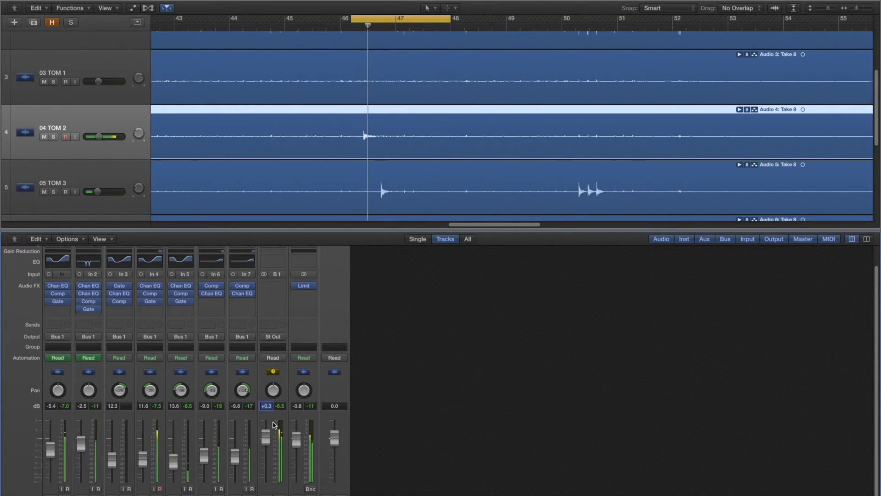
type("0")
key("Return")
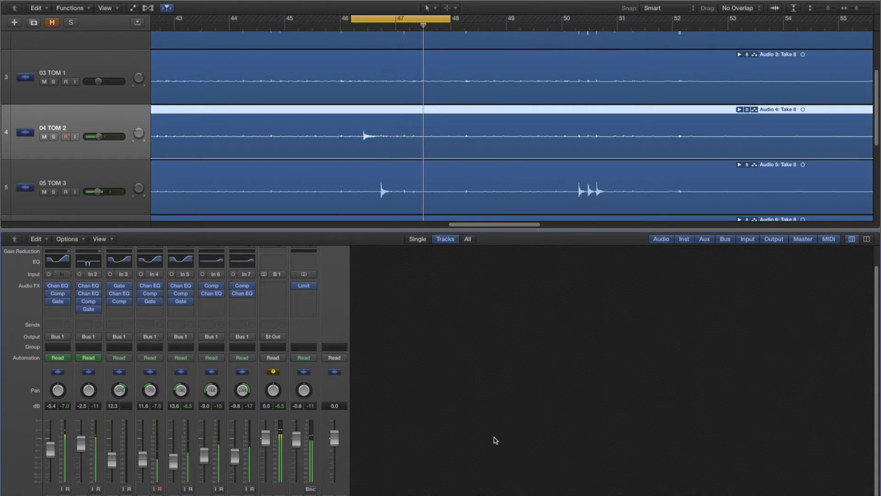
Move the cycle region to about bars 74 to 82 and reset the Bus 1 aux channel's peak indicator.
left_click_drag(859, 9, 851, 8)
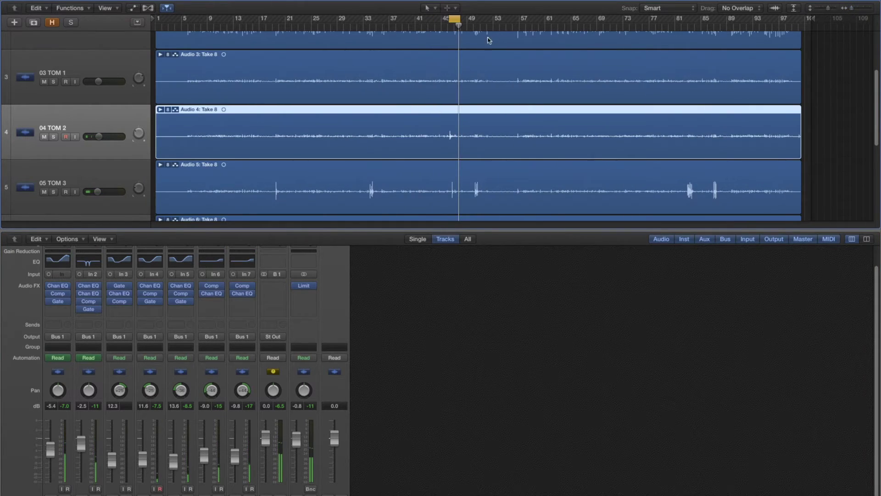
left_click_drag(454, 16, 584, 20)
scroll(865, 87, "up", 5)
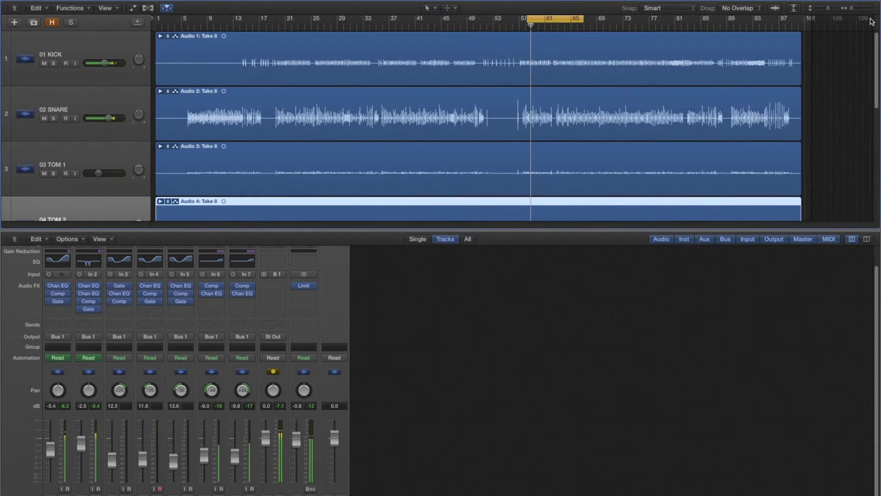
left_click_drag(562, 18, 663, 22)
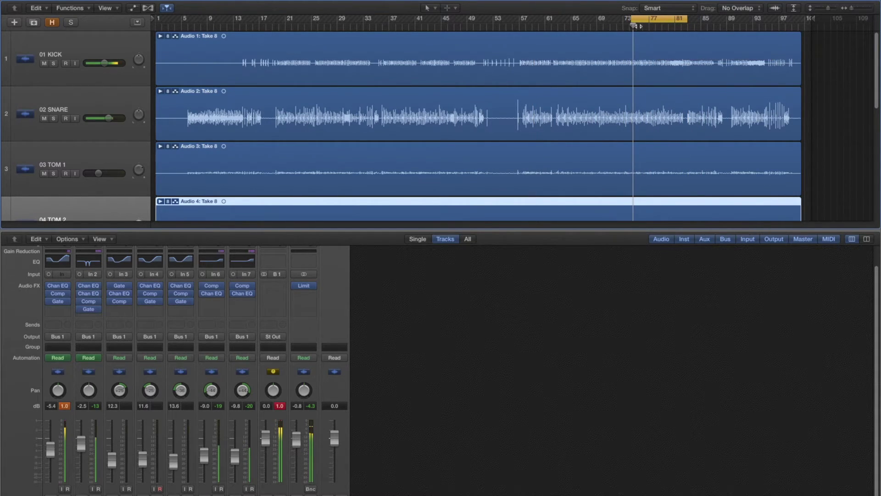
left_click(279, 405)
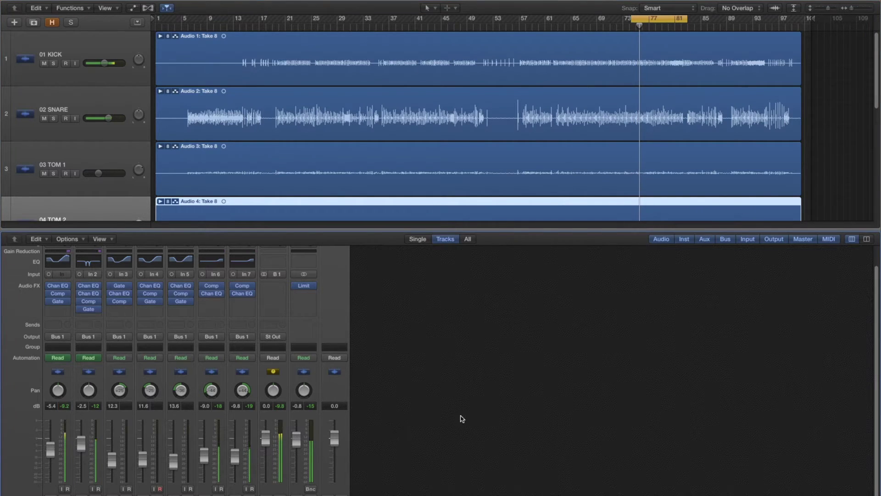
Open the Stereo Out's Limiter, compare the mix with it bypassed, leave it active and close its window.
left_click(306, 286)
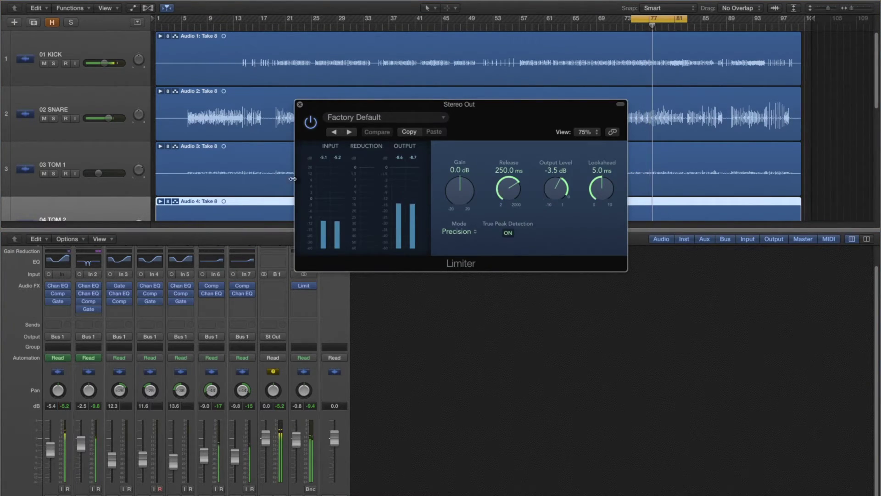
left_click(310, 123)
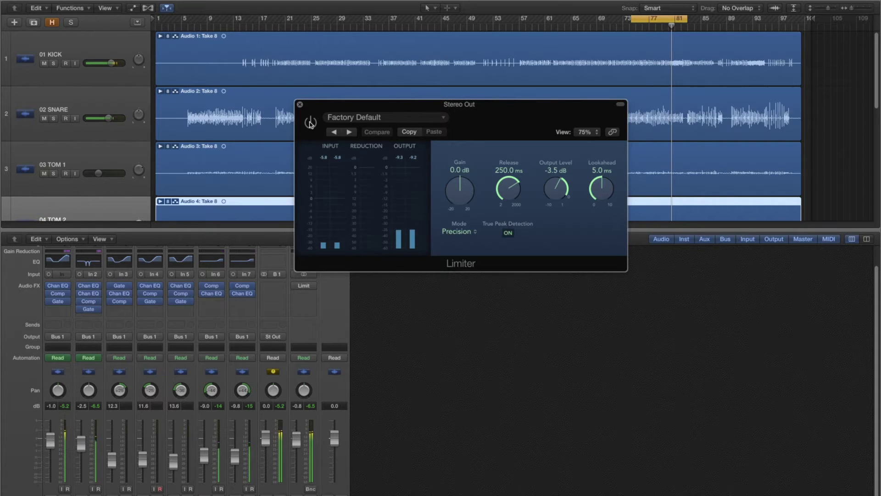
left_click(300, 104)
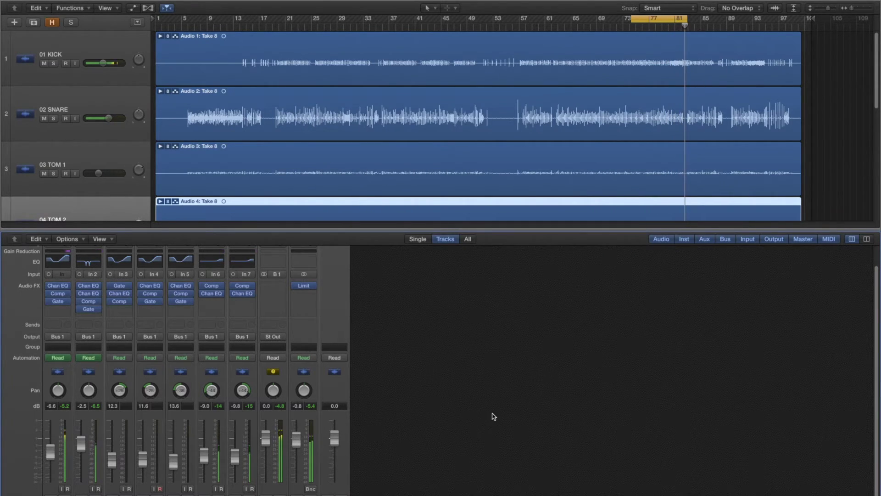
Add a Bus 2 send to the Bus 1 aux channel and raise its send level.
left_click(273, 325)
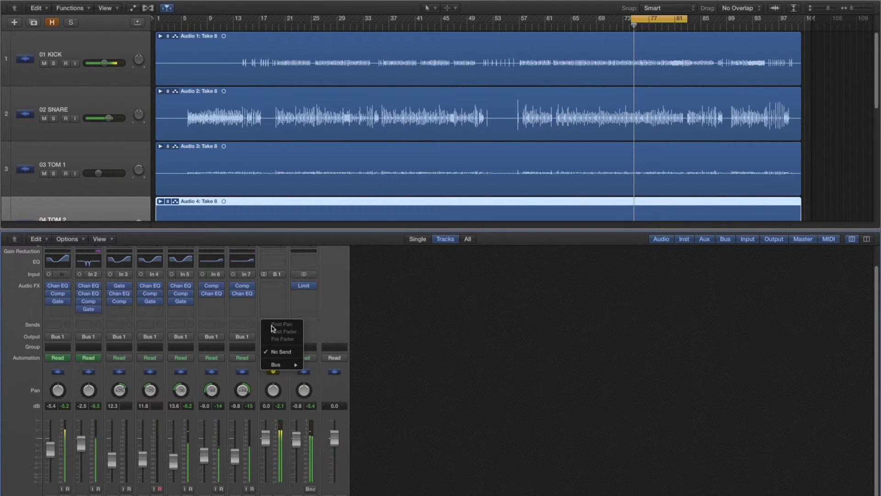
mouse_move(287, 364)
left_click(327, 372)
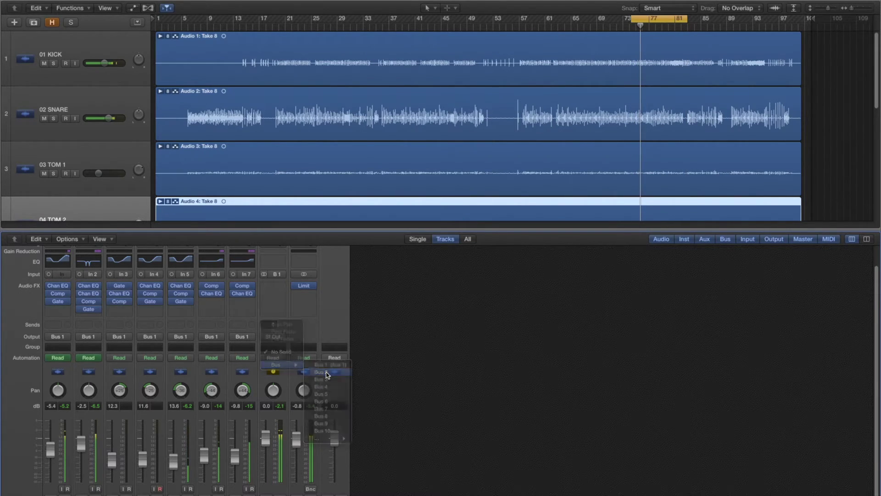
left_click_drag(282, 320, 297, 241)
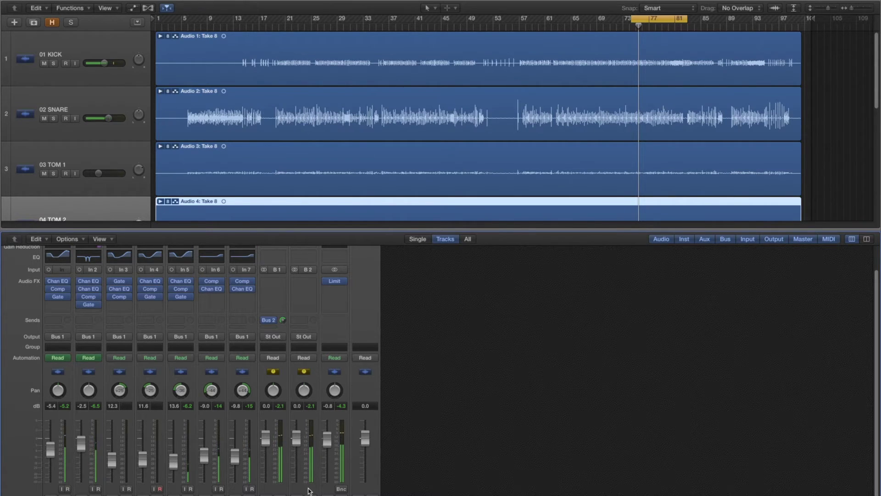
Insert a Compressor on the Bus 2 aux channel, choose the Studio FET model and move its window clear of the channel strips.
left_click(304, 296)
mouse_move(312, 314)
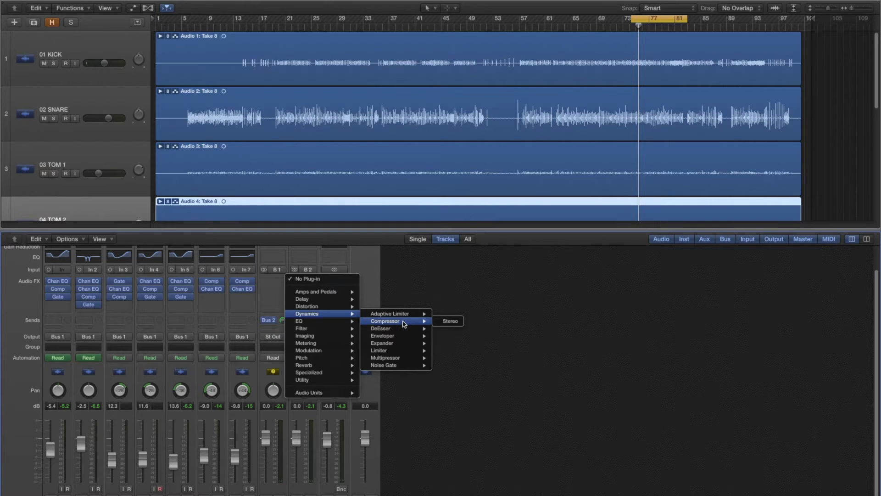
left_click(400, 320)
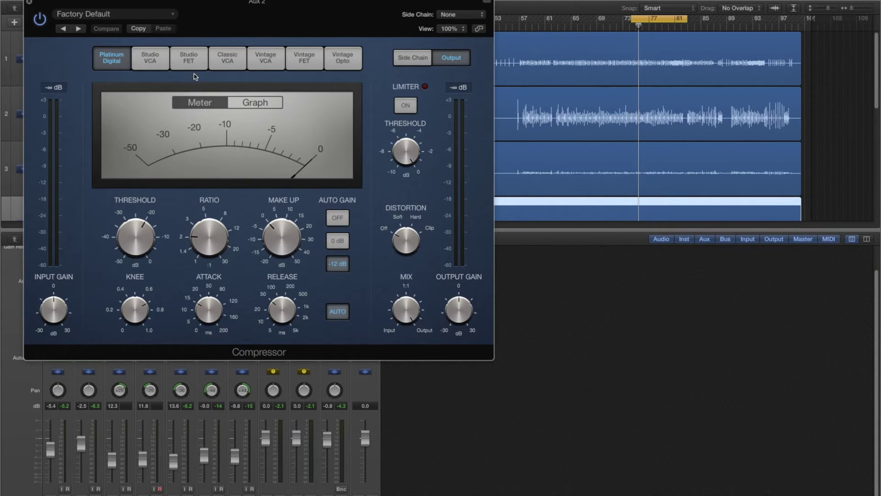
left_click(191, 59)
left_click_drag(255, 5, 586, 45)
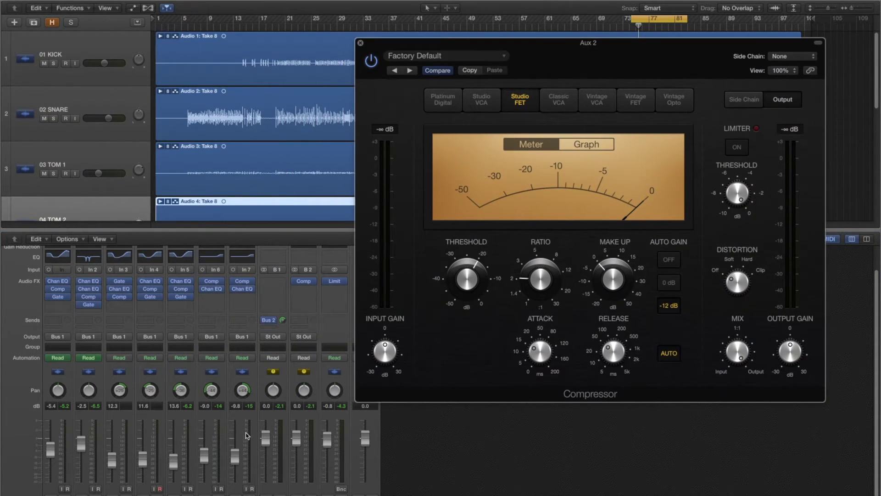
Lower the Bus 2 aux channel's fader to about -31 dB and rename the channel Drum copy.
left_click_drag(296, 439, 296, 458)
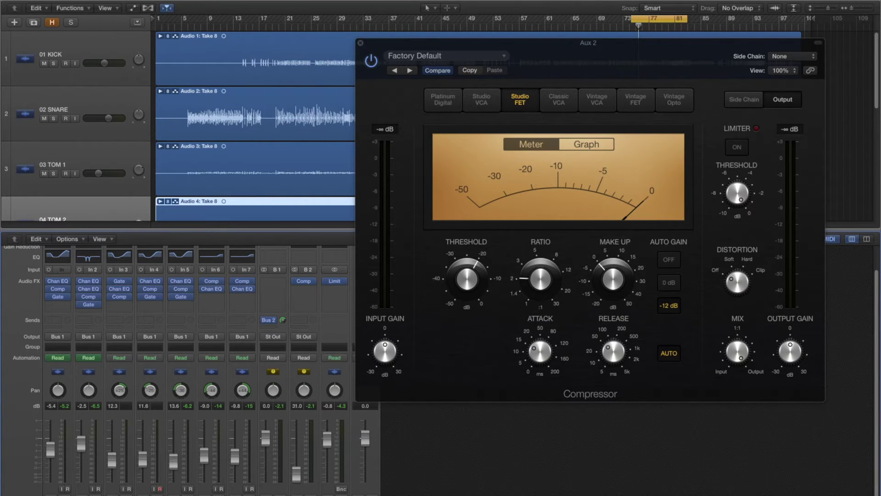
left_click(273, 492)
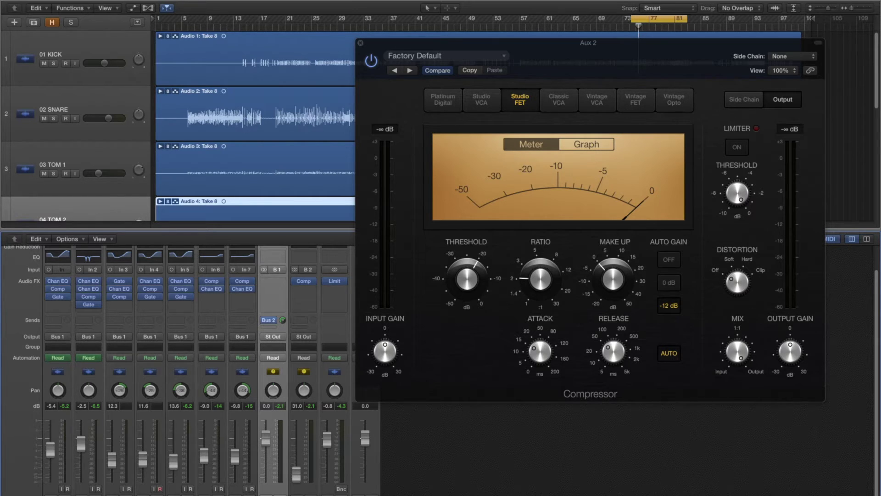
left_click(304, 492)
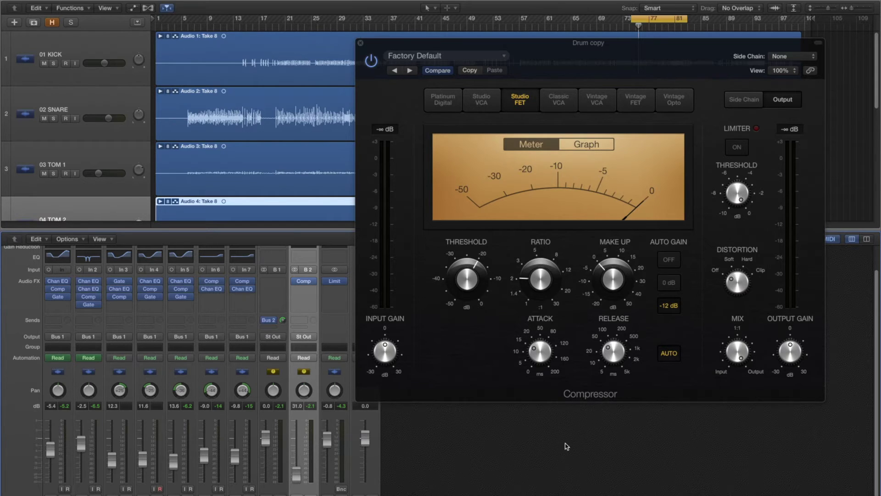
With the Drum copy fader fully down and the drums playing, raise its Compressor's ratio, threshold and make-up gain and shorten the attack.
key("space")
left_click_drag(299, 469, 299, 479)
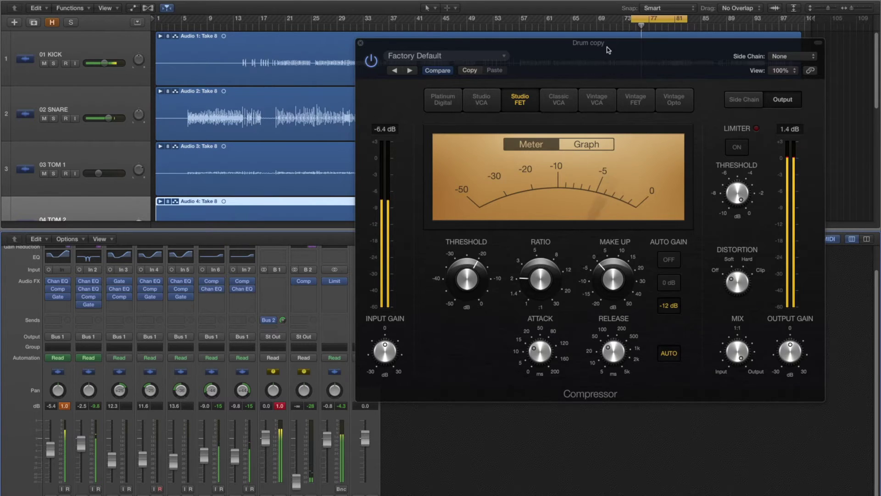
left_click_drag(608, 49, 560, 35)
mouse_move(492, 260)
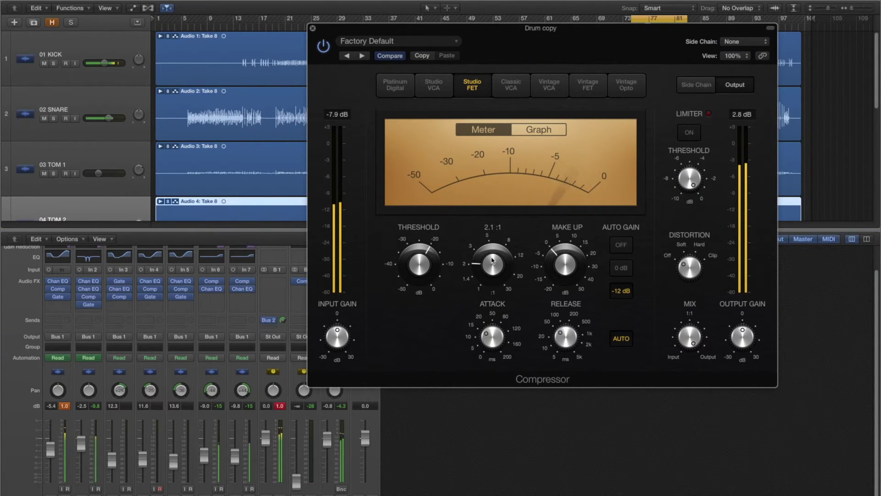
left_click_drag(490, 268, 496, 246)
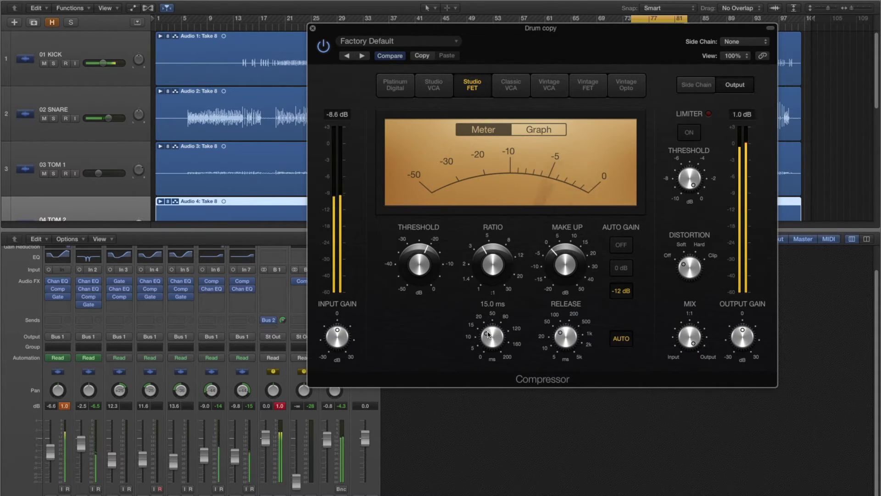
left_click_drag(491, 348, 491, 347)
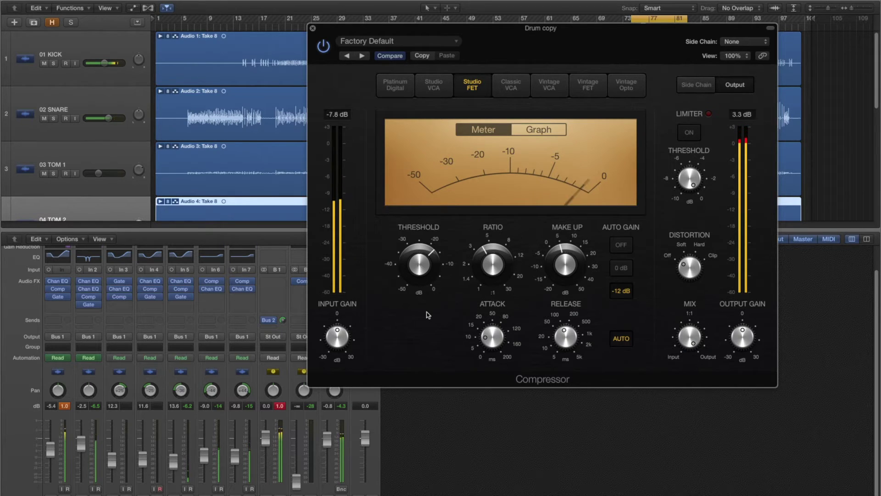
Reset the Bus 1 aux channel's peak indicator and close the Drum copy Compressor window.
left_click(280, 406)
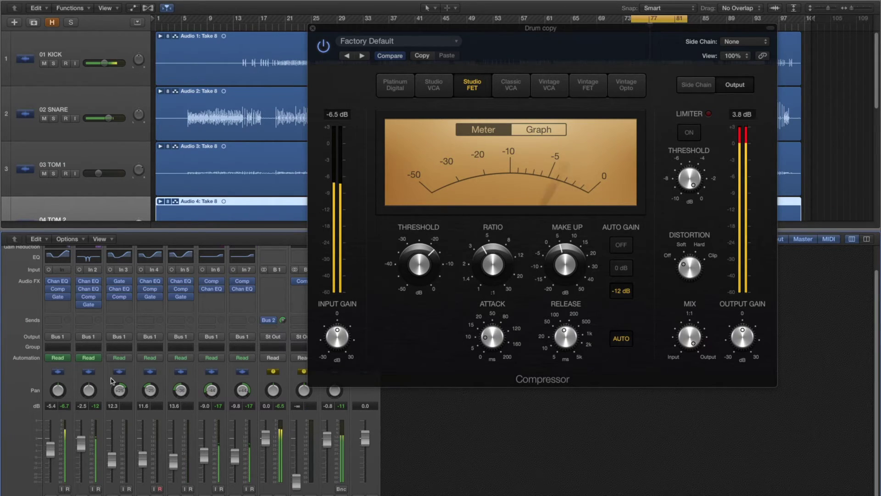
left_click(561, 37)
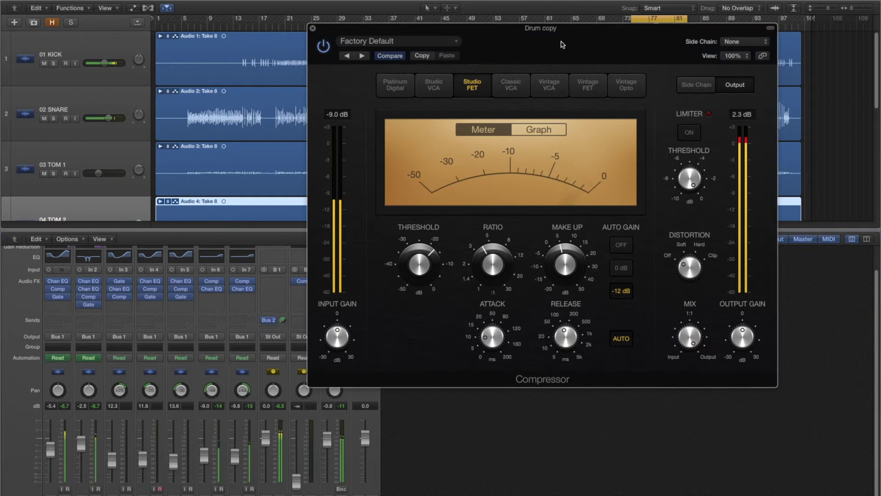
left_click(313, 29)
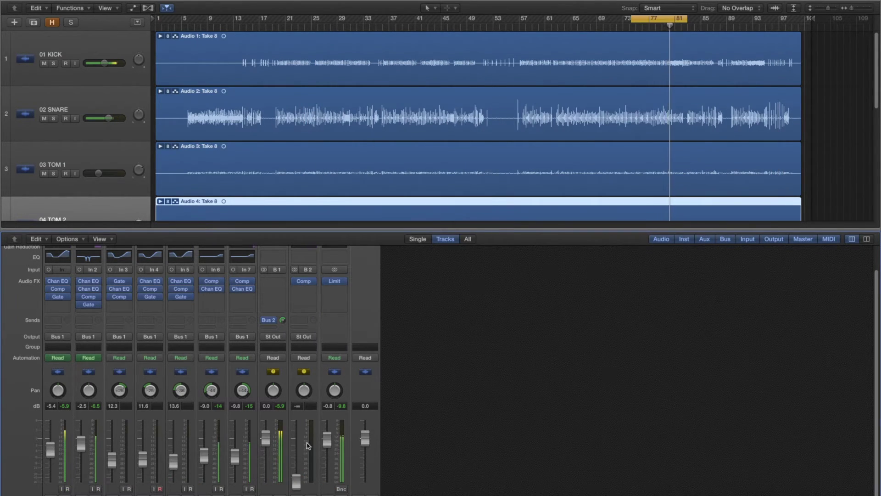
Blend in the Drum copy channel with its fader at -8.8 dB and set its Compressor's make-up gain to about 4.5 dB.
left_click_drag(296, 483, 296, 455)
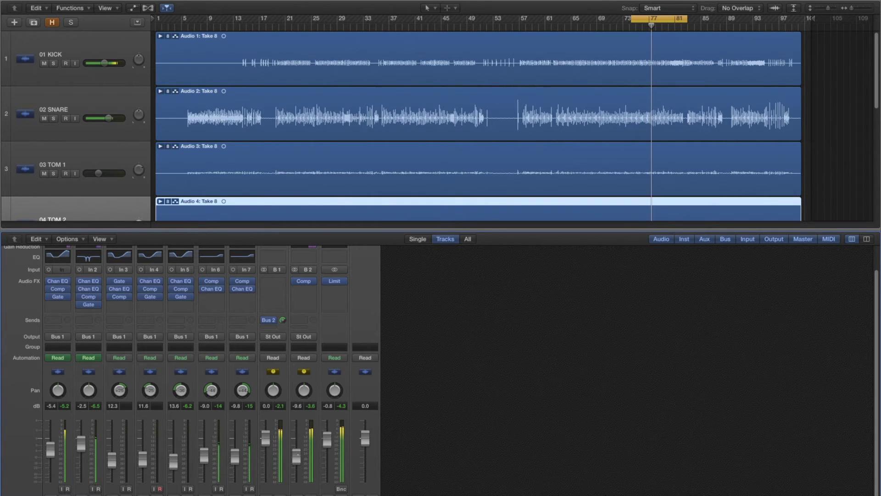
left_click_drag(296, 456, 296, 459)
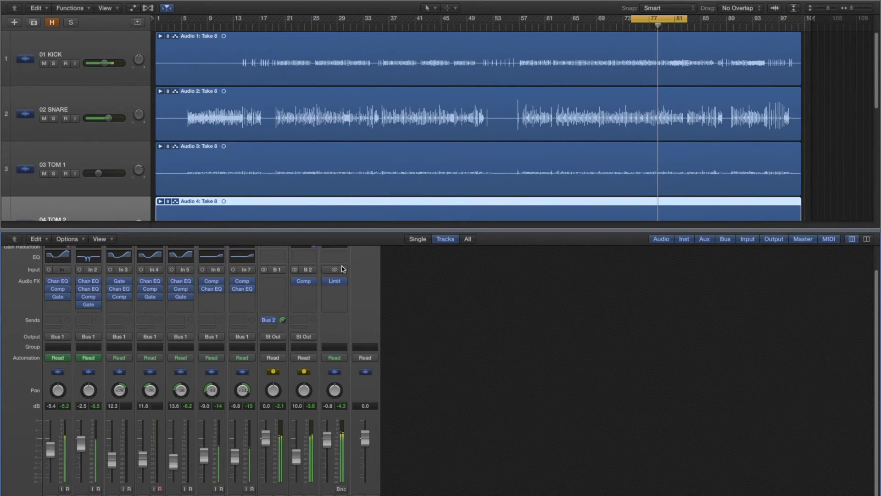
left_click(306, 280)
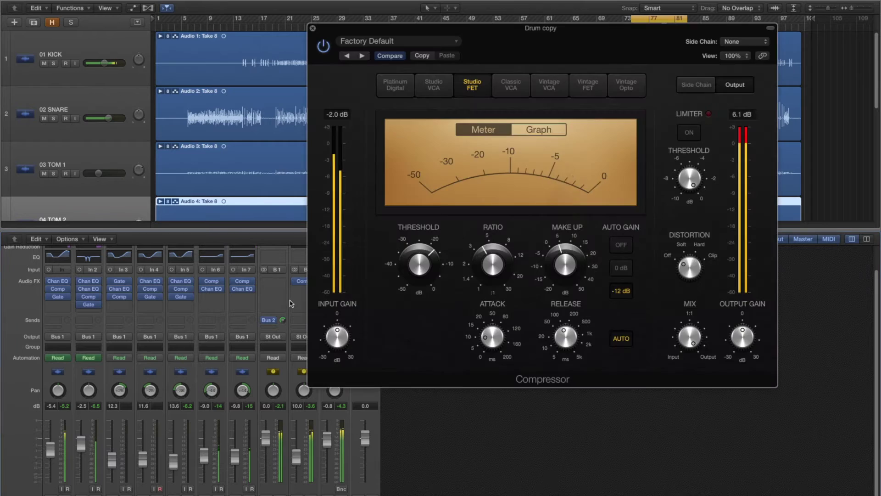
mouse_move(566, 276)
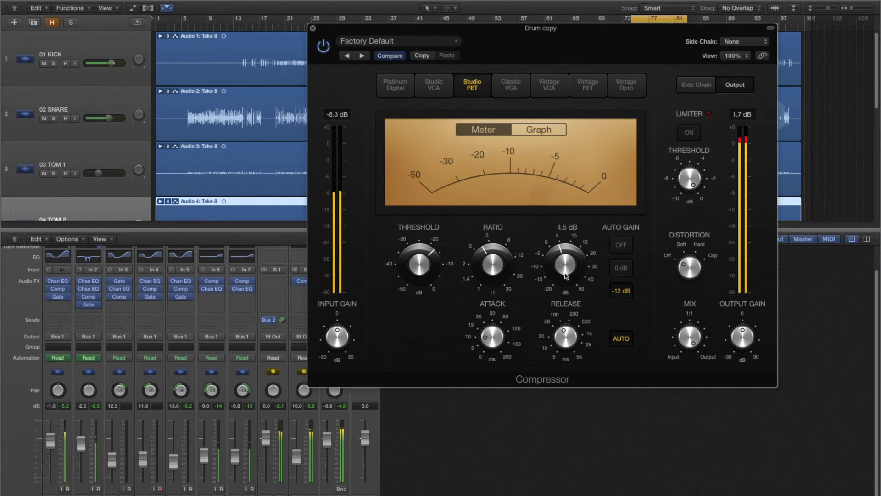
left_click_drag(565, 276, 565, 277)
left_click_drag(301, 458, 299, 456)
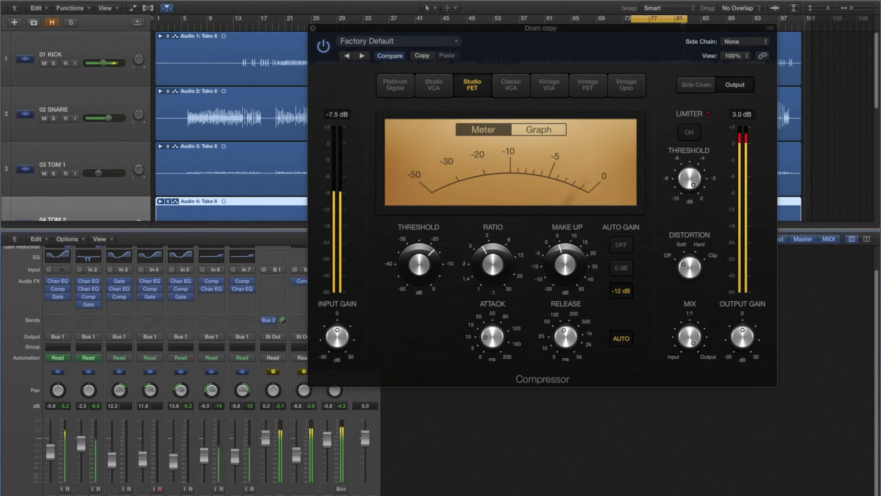
left_click(313, 28)
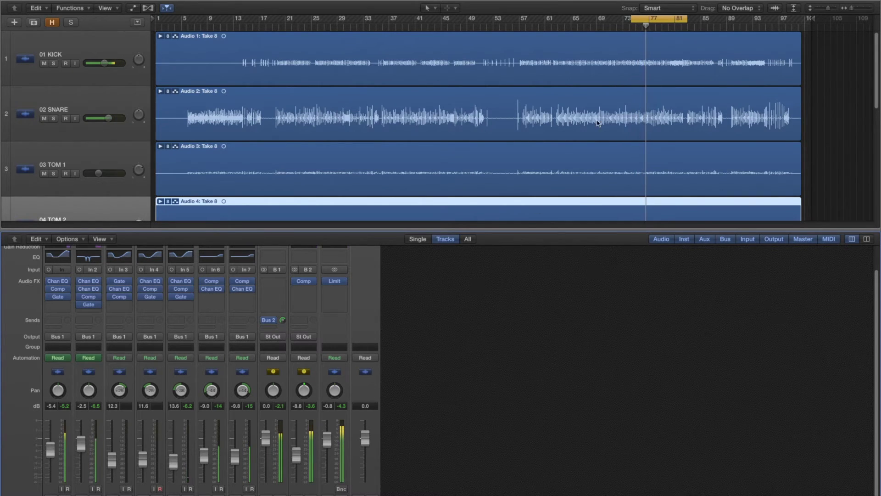
Move the cycle region to about bars 40 to 48 and reset the Bus 1 aux channel's peak indicator.
left_click_drag(656, 19, 435, 19)
scroll(878, 59, "down", 5)
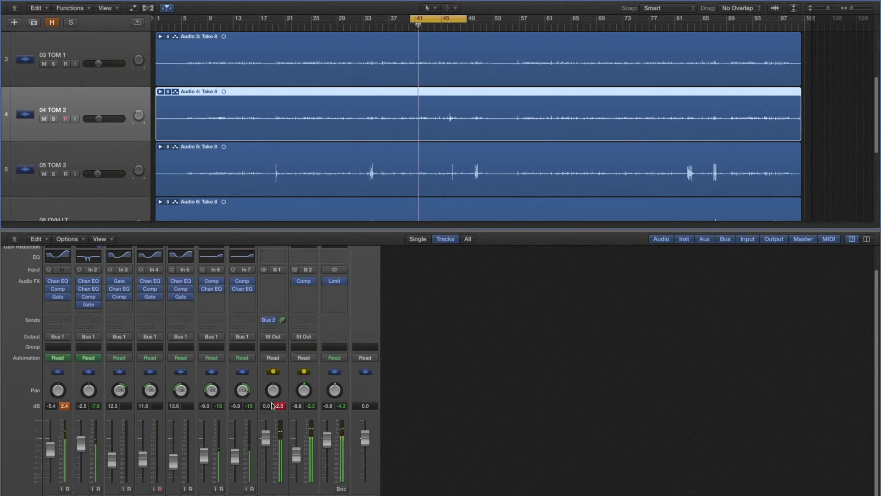
left_click(278, 406)
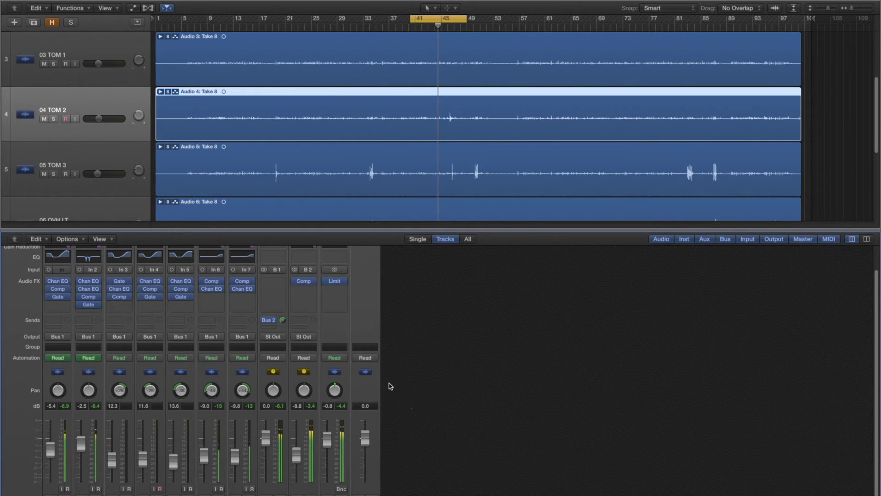
Compare the mix with the Stereo Out's Limiter bypassed, leave it active, reset the peak indicator and lower the Stereo Out fader to -1.6 dB.
mouse_move(328, 282)
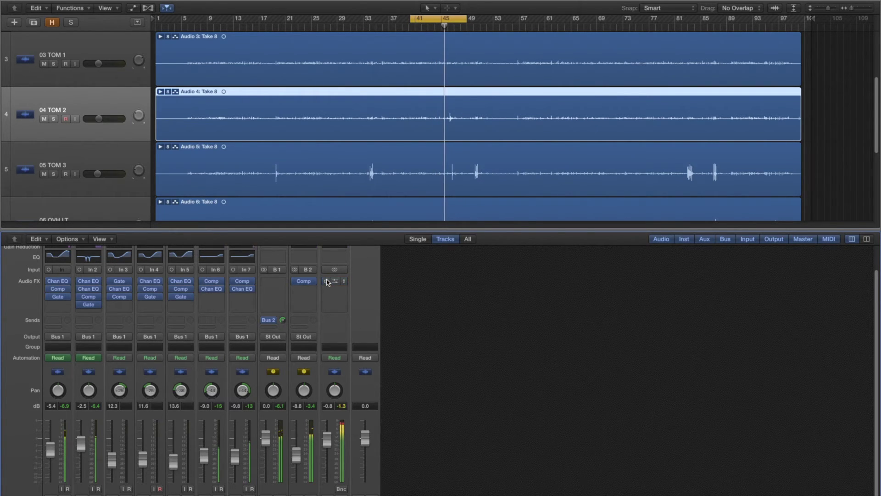
left_click(335, 281)
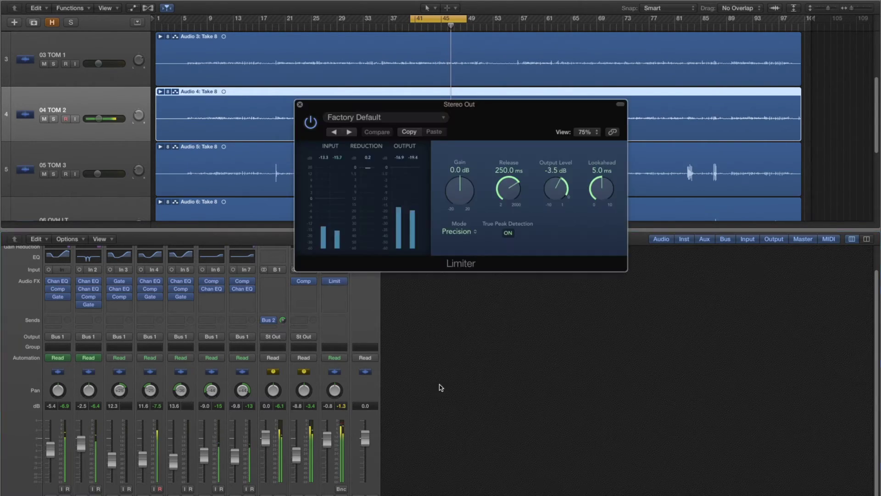
left_click(311, 126)
left_click(310, 125)
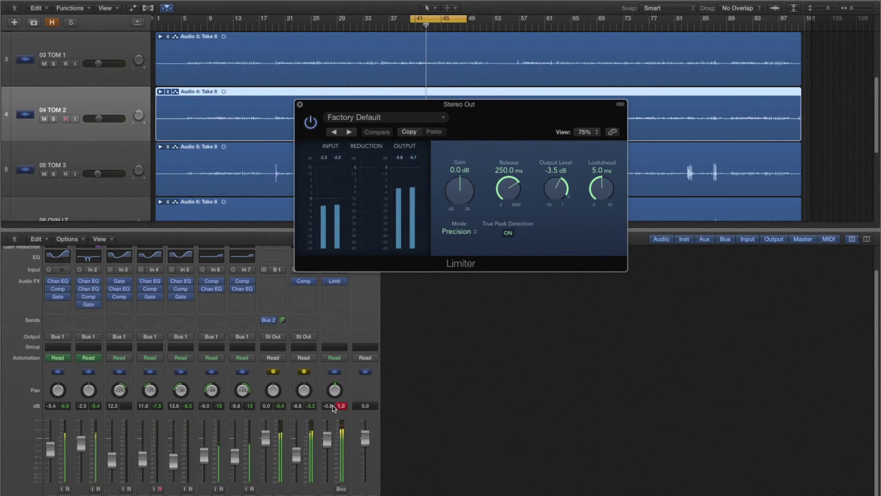
left_click(342, 405)
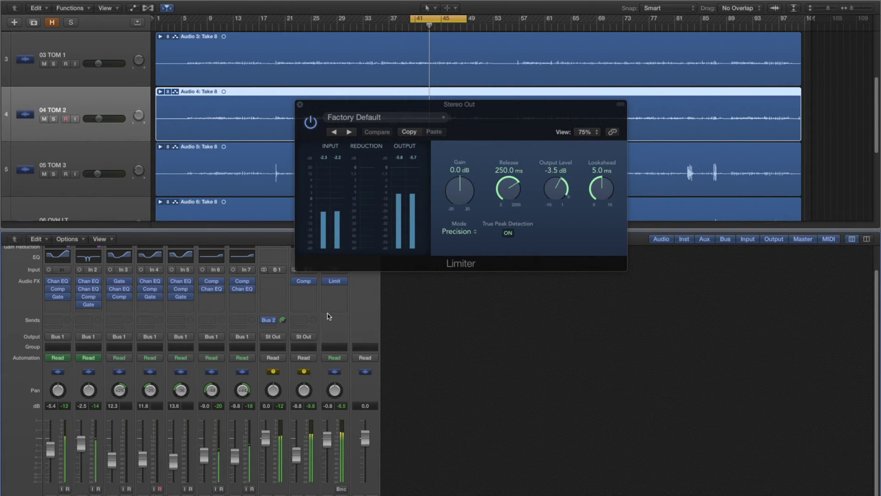
left_click(300, 105)
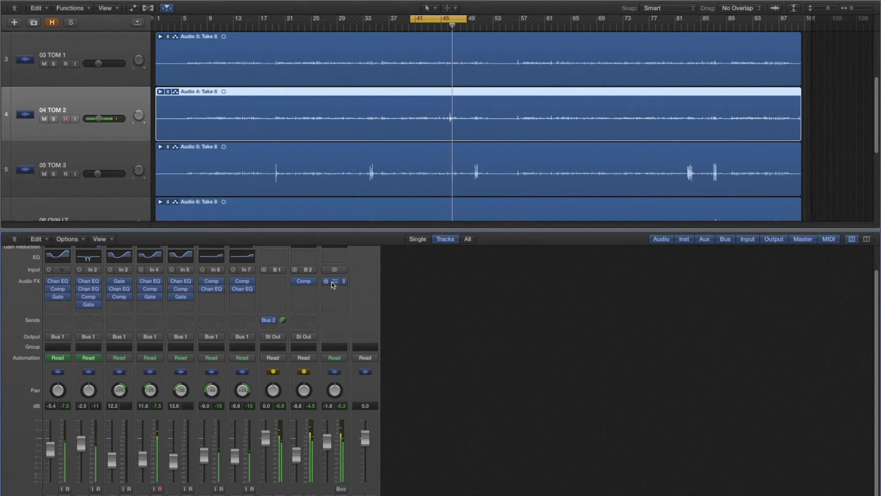
Set the Output Level of the Stereo Out's Limiter to -3.7 dB and close its window.
key("v")
left_click_drag(550, 197, 549, 199)
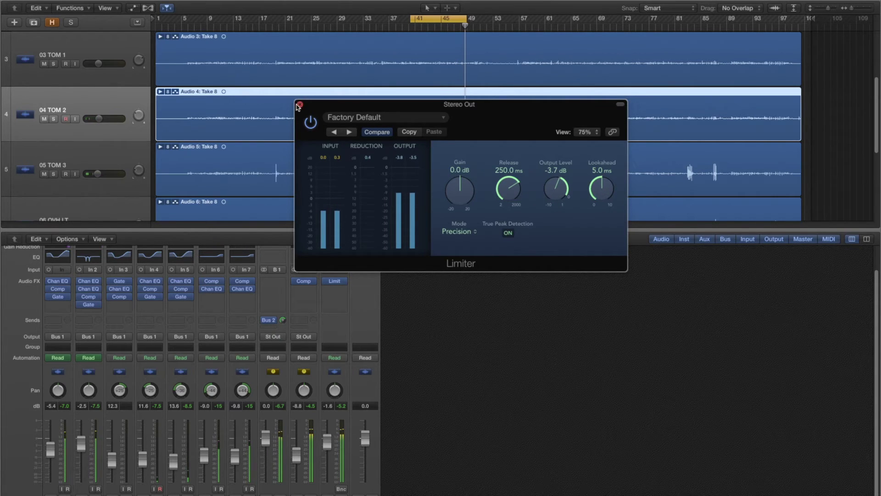
left_click(300, 105)
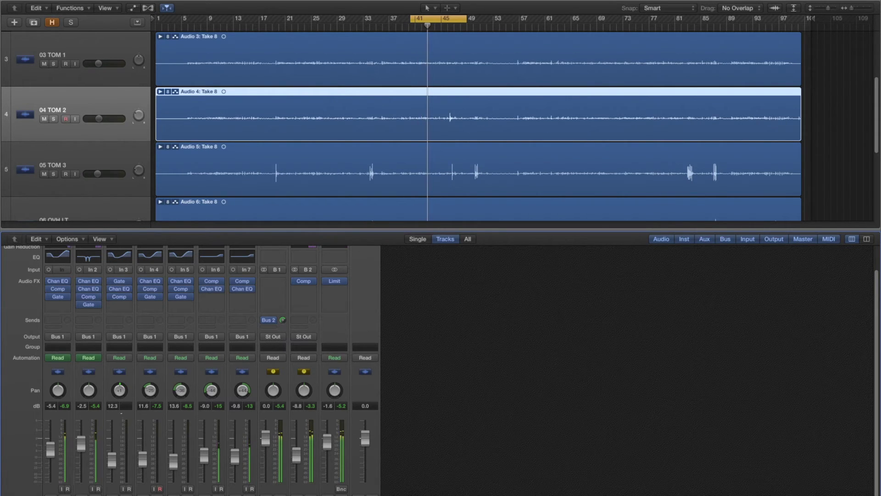
Centre the panning of the tom and overhead channels while the drums play.
left_click_drag(148, 391, 158, 369)
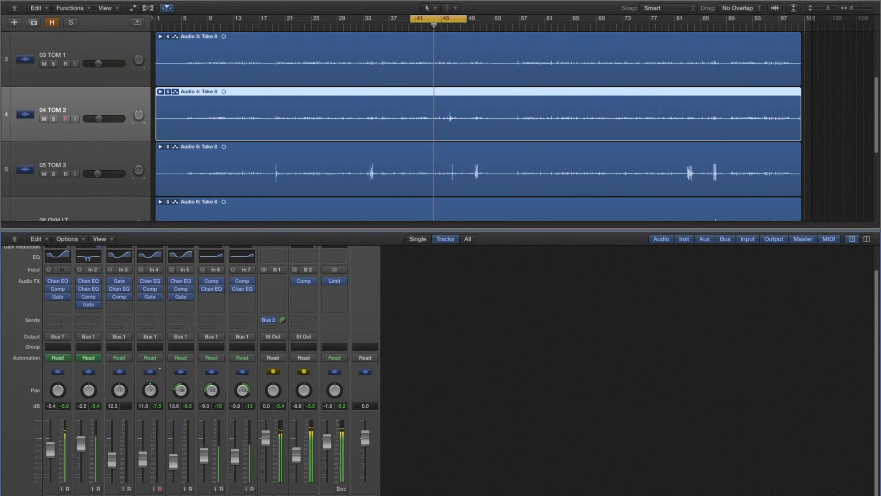
left_click_drag(180, 390, 184, 375)
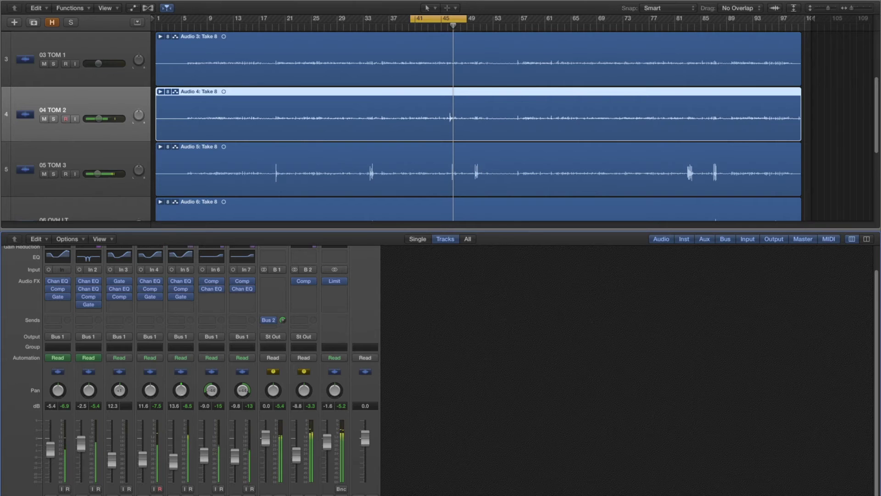
left_click_drag(210, 391, 219, 360)
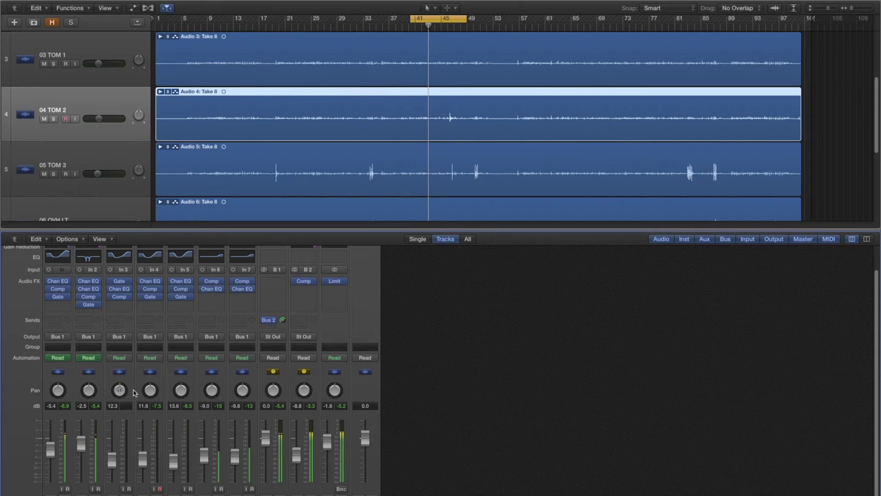
Pan the TOM 2 and TOM 3 channels and the left overhead to the left, and the right overhead to the right.
left_click_drag(150, 392, 150, 398)
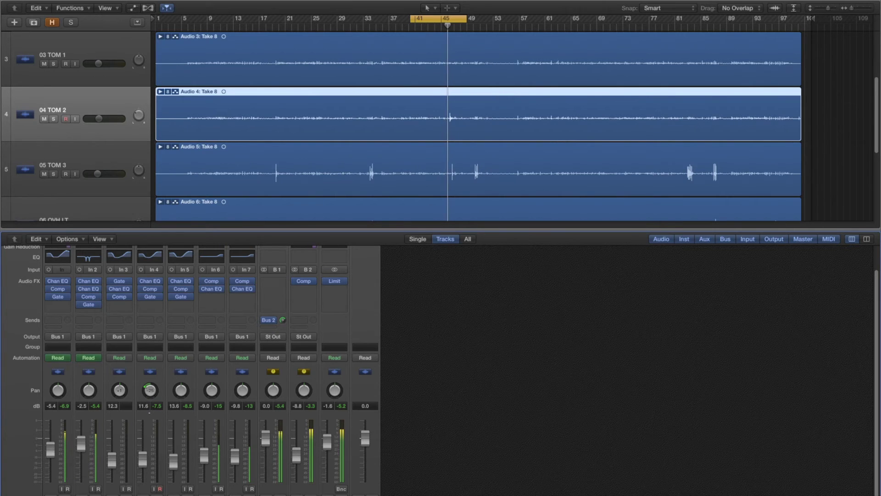
left_click_drag(181, 393, 180, 401)
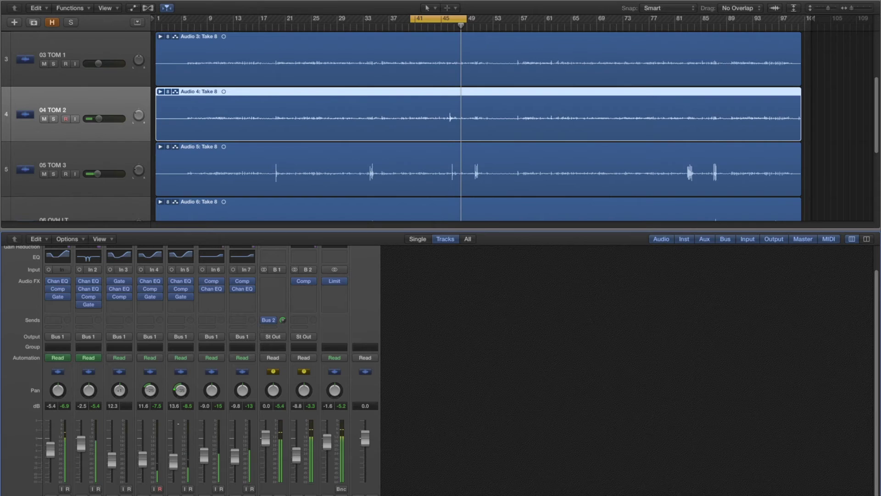
left_click_drag(210, 393, 206, 425)
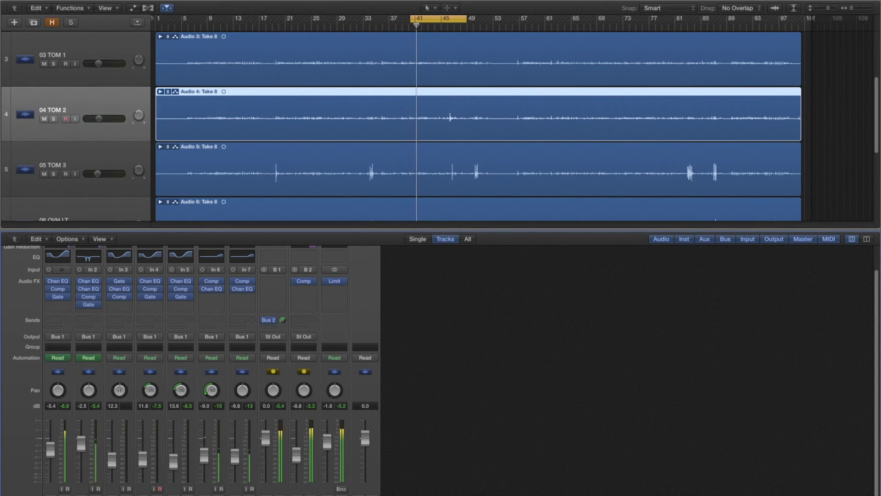
left_click_drag(243, 390, 243, 360)
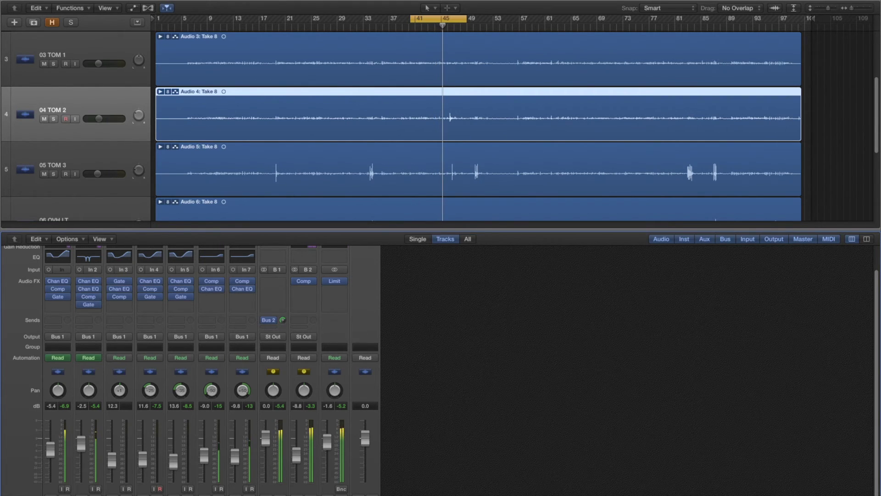
Close the mixer, show the tracks' volume automation and examine the kick and snare curves more closely.
key("x")
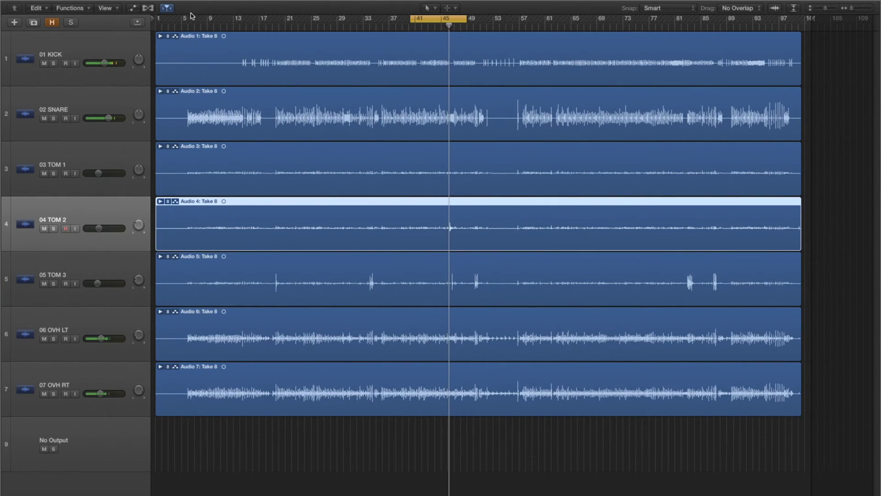
left_click(132, 8)
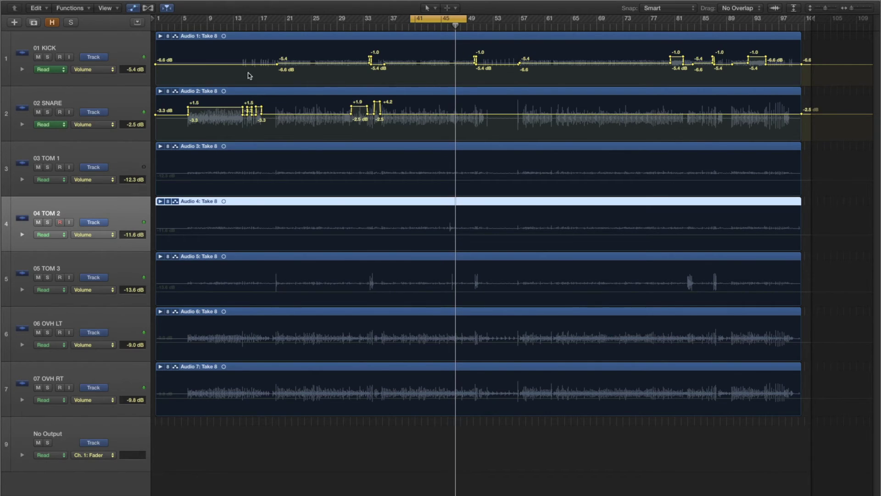
left_click(856, 8)
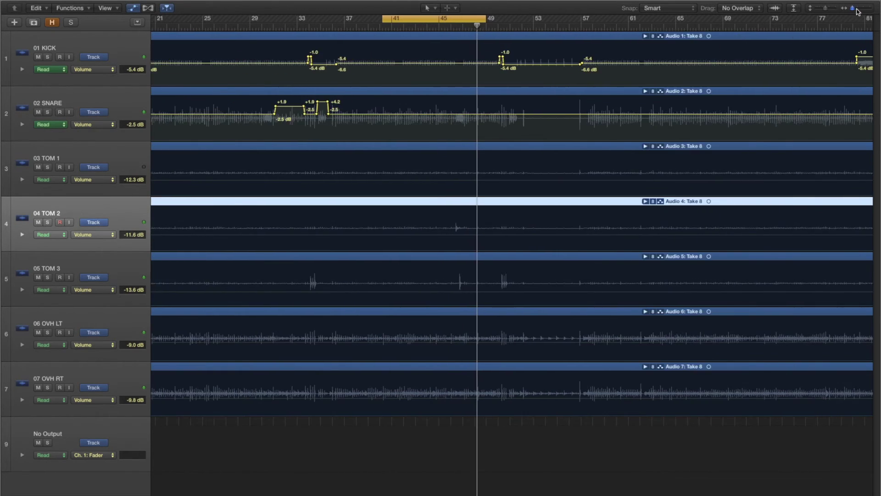
left_click_drag(857, 9, 863, 11)
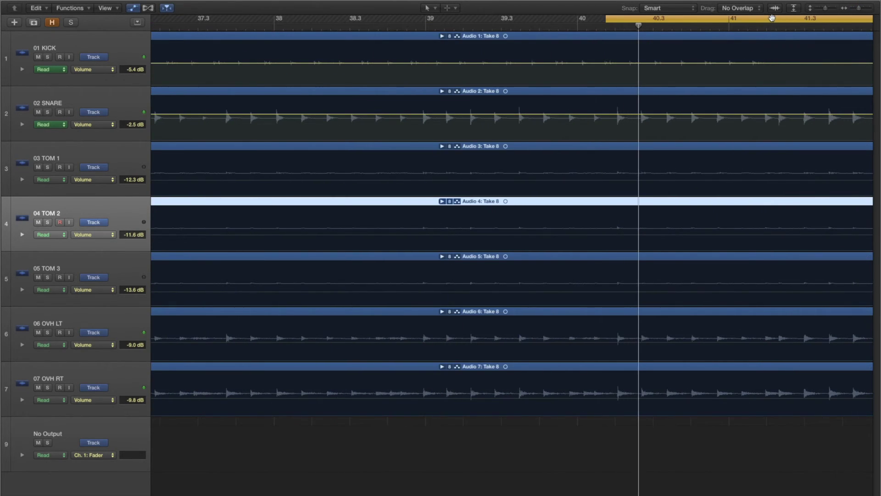
left_click_drag(858, 8, 854, 11)
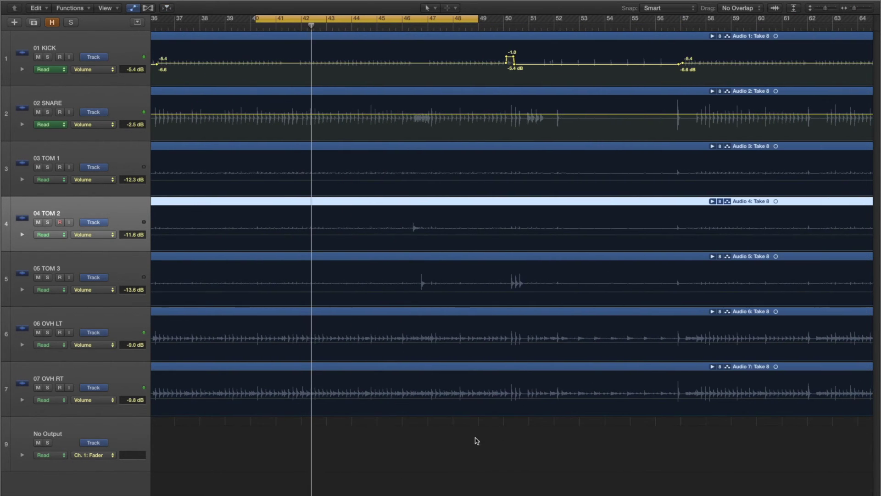
Move the cycle region to about bars 74 to 82, near the kick's raised volume automation.
left_click_drag(444, 17, 745, 18)
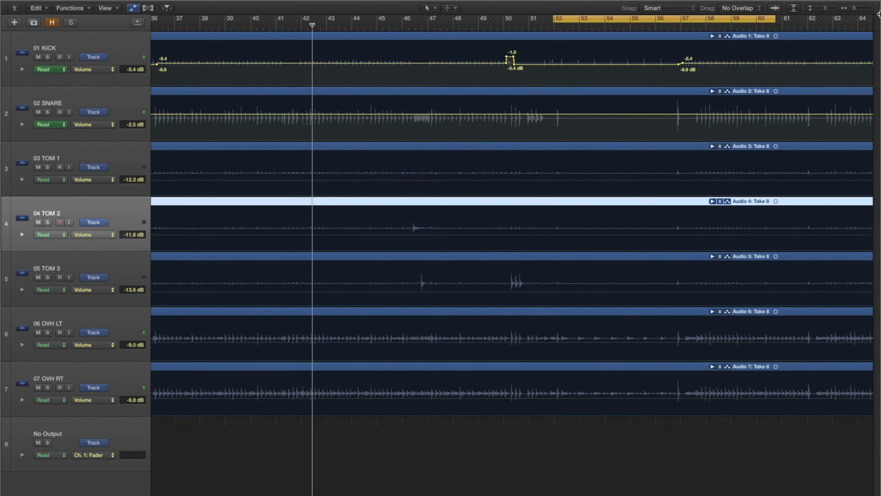
left_click(852, 8)
left_click_drag(859, 8, 851, 9)
left_click_drag(546, 18, 679, 21)
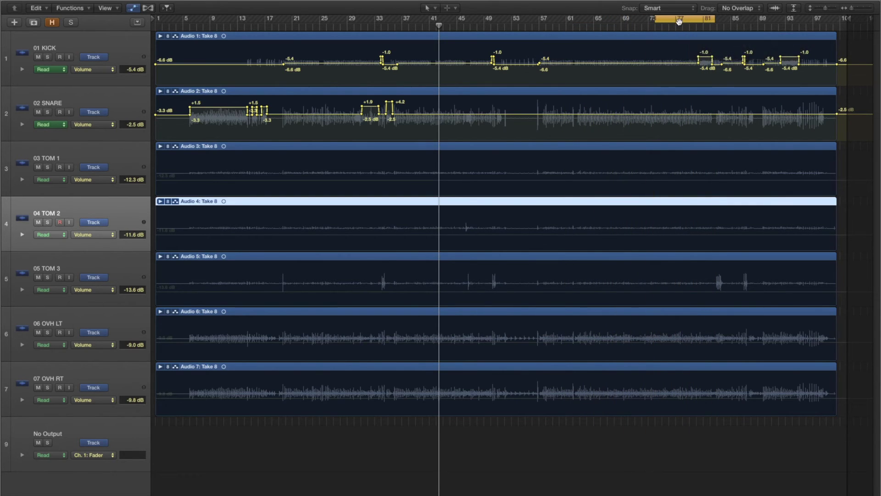
Set the cycle region's start to 79 3 1 1 and play the kick's volume automation from about bar 80.
left_click(704, 29)
left_click_drag(847, 10, 860, 10)
left_click(623, 24)
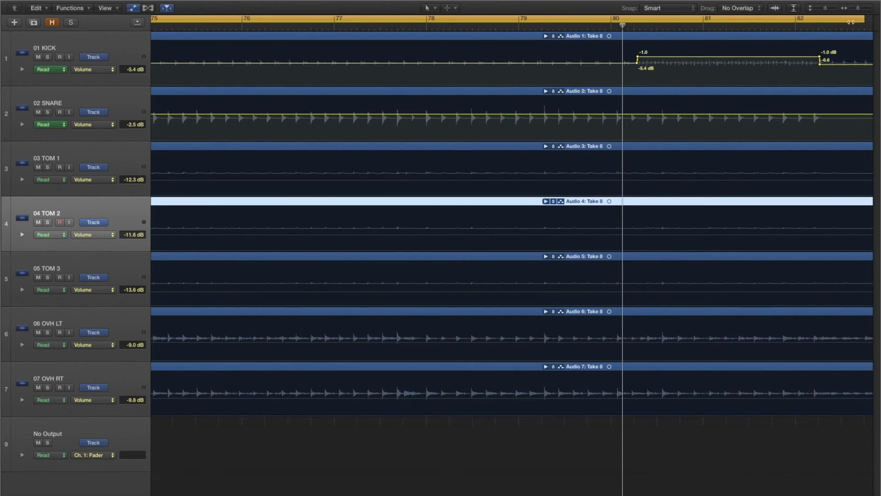
left_click_drag(859, 9, 857, 9)
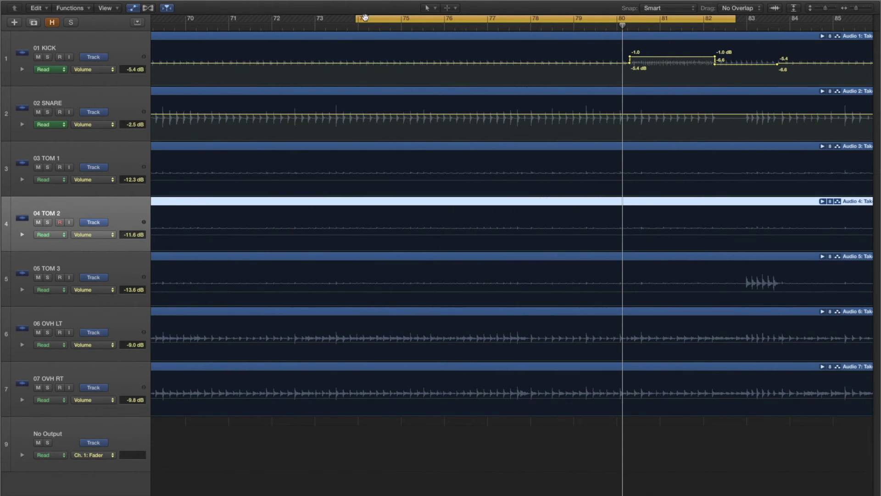
left_click_drag(360, 19, 595, 19)
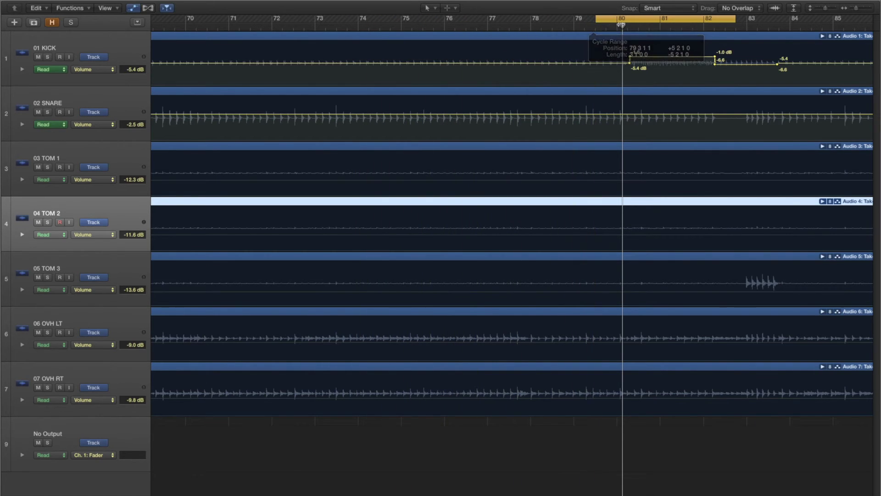
key("space")
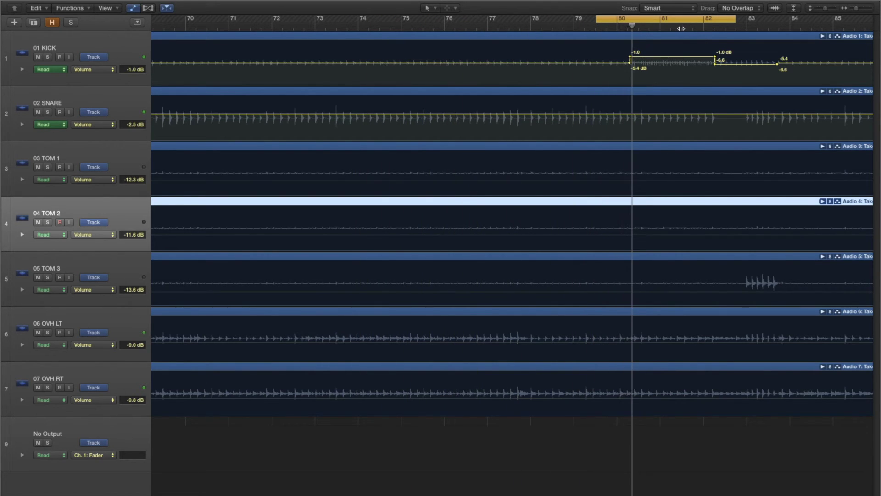
Open the mixer and move the cycle region to about bars 14 to 17 to audition the snare's volume automation.
key("x")
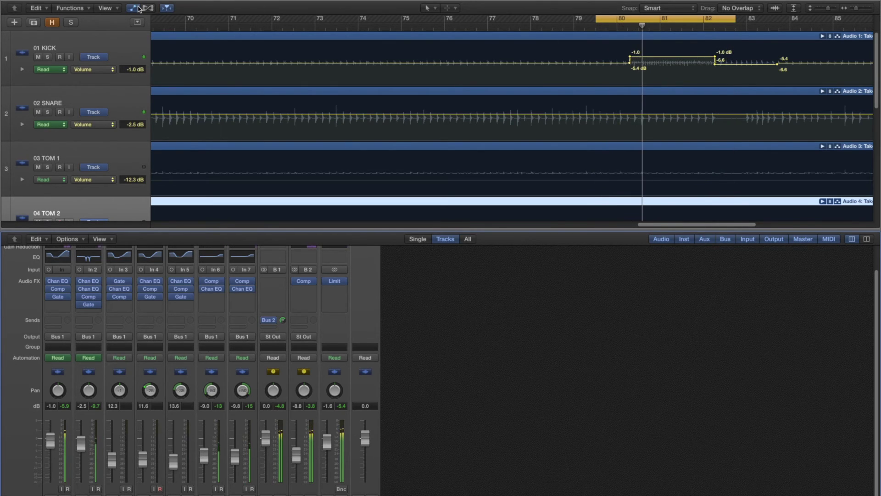
left_click_drag(856, 9, 849, 12)
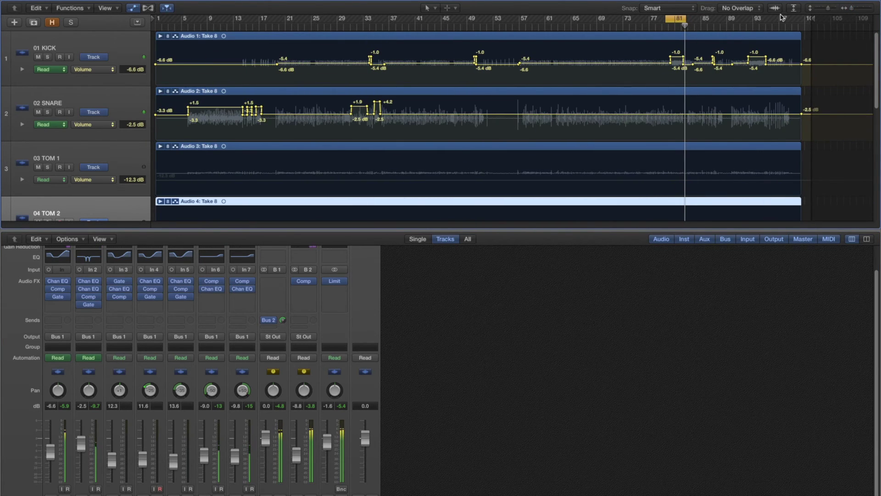
left_click_drag(681, 20, 258, 33)
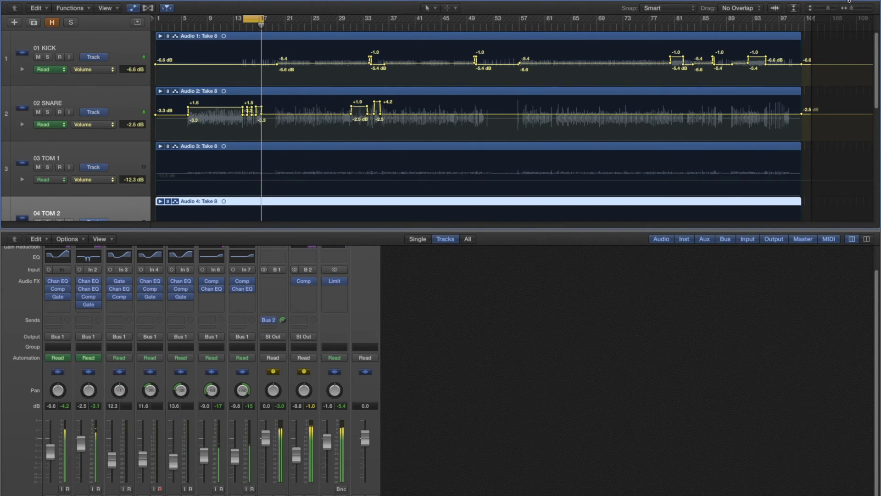
left_click_drag(854, 13, 857, 10)
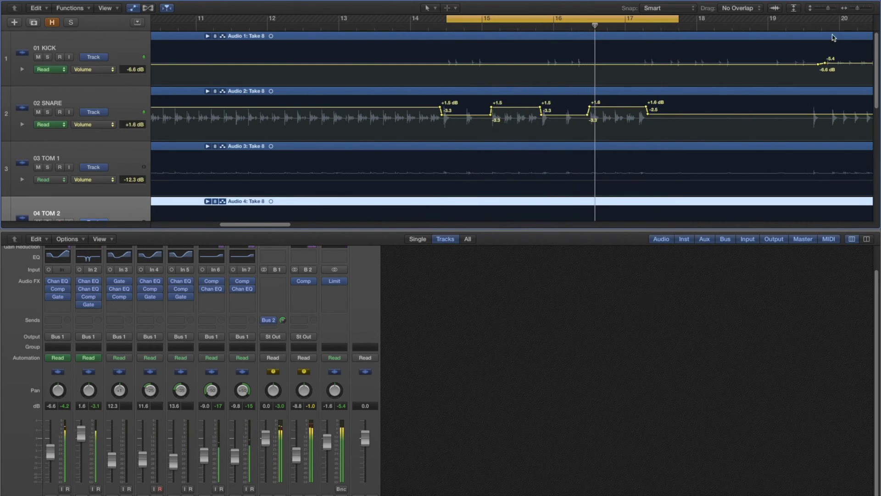
Turn off cycling, hide the track automation, close the mixer and deselect the TOM 2 region.
key("c")
left_click_drag(856, 8, 851, 9)
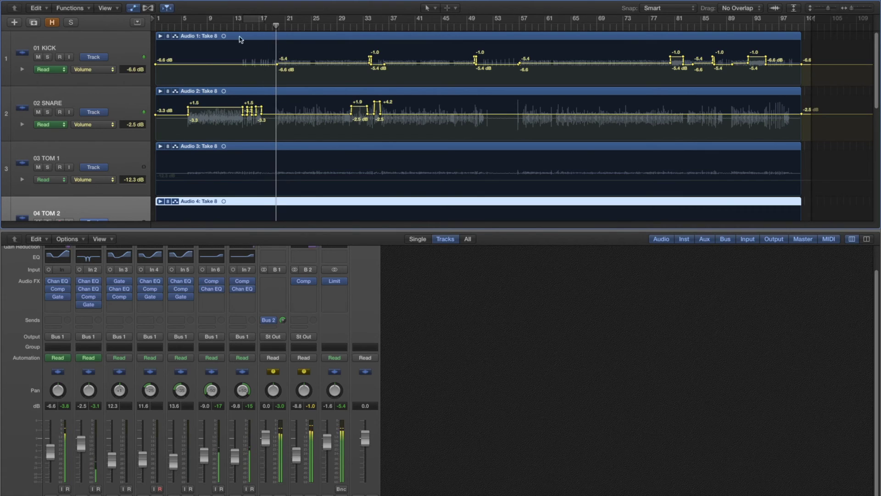
left_click(132, 8)
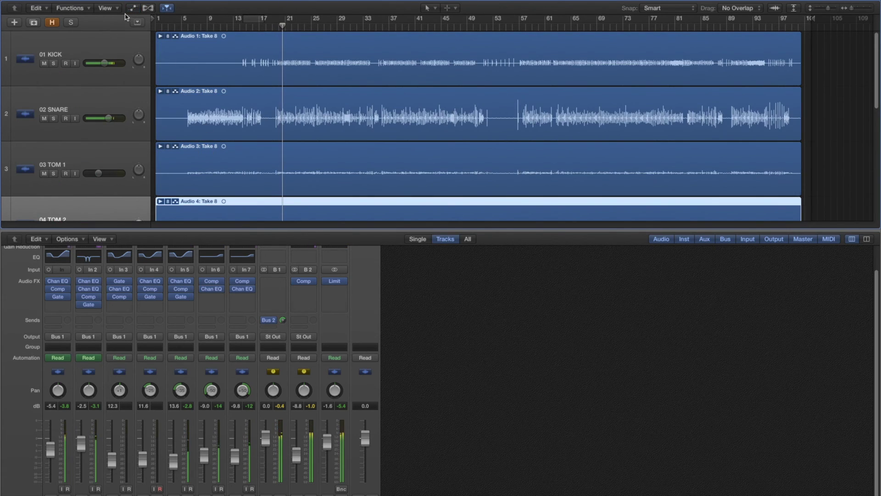
key("x")
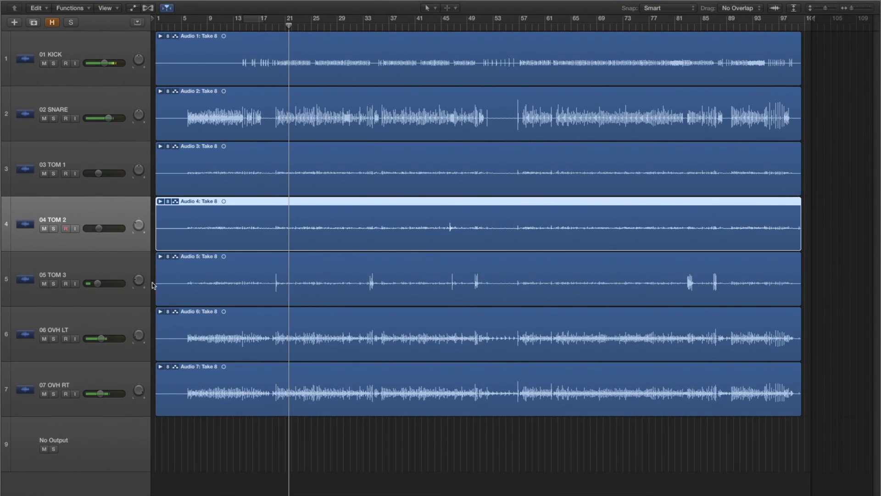
left_click(315, 455)
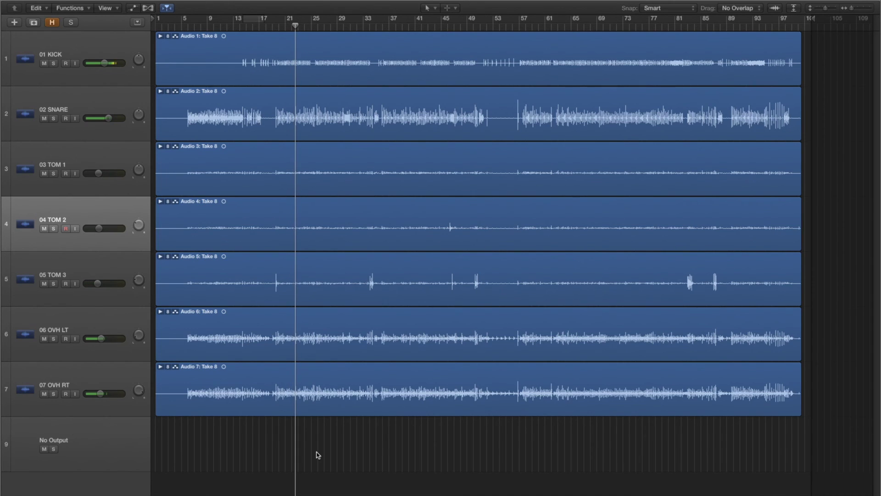